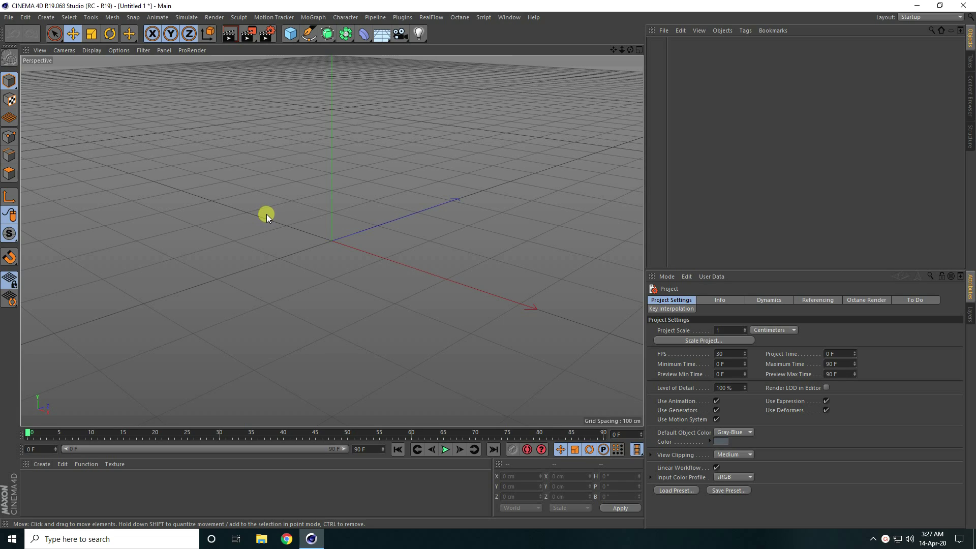
Add a torus primitive and display the viewport in Gouraud Shading (Lines).
click(289, 36)
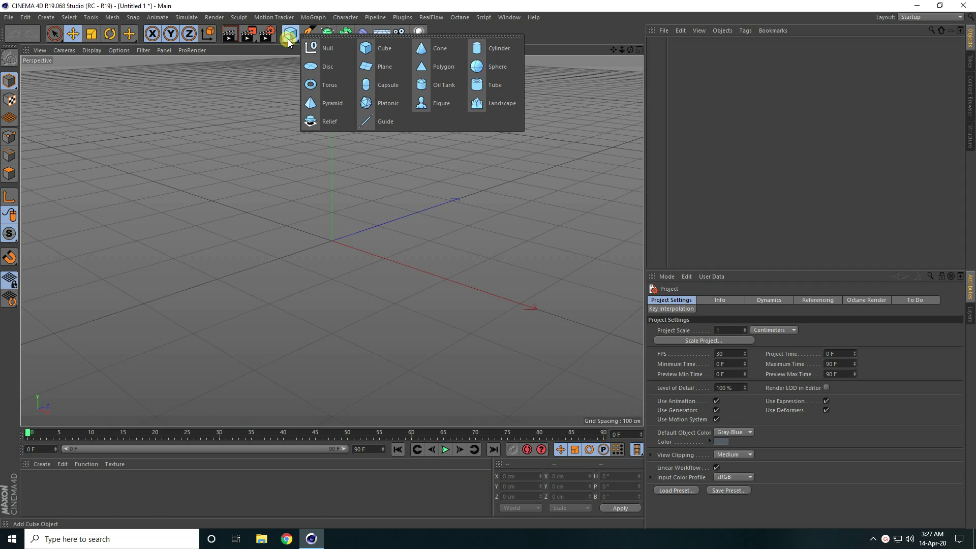
click(330, 86)
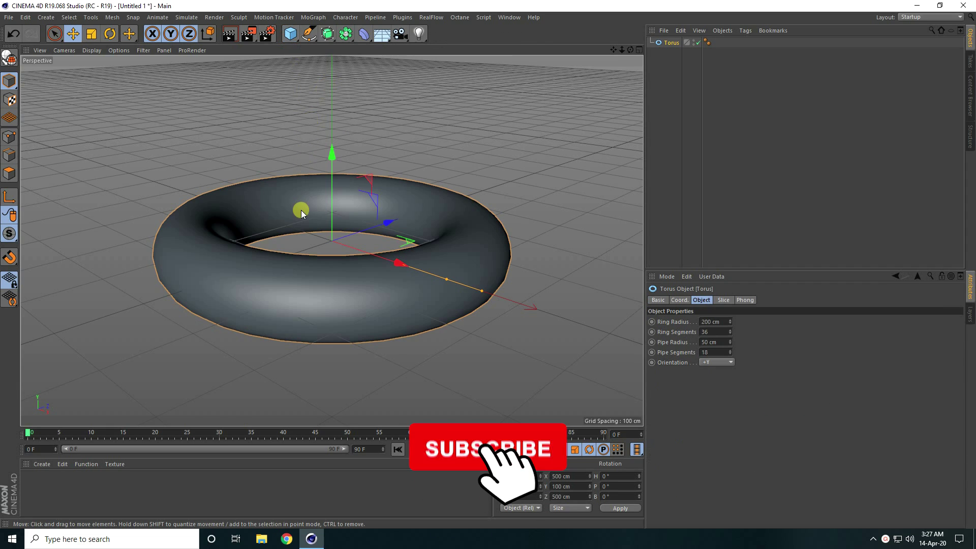
click(92, 51)
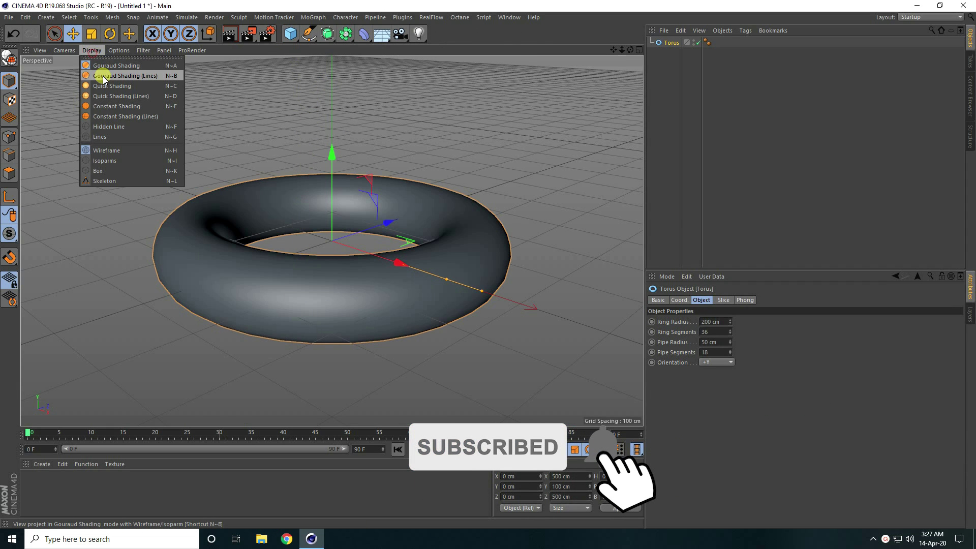
click(103, 75)
mouse_move(355, 275)
alt+mouse_down()
mouse_move(267, 276)
mouse_move(343, 283)
alt+mouse_up()
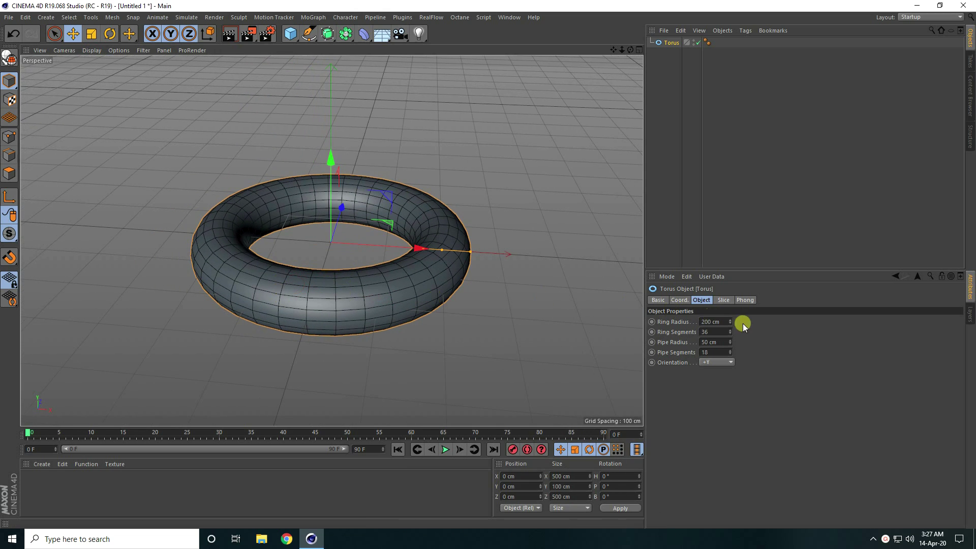
Set the torus to 100 ring segments and 50 pipe segments.
double_click(707, 331)
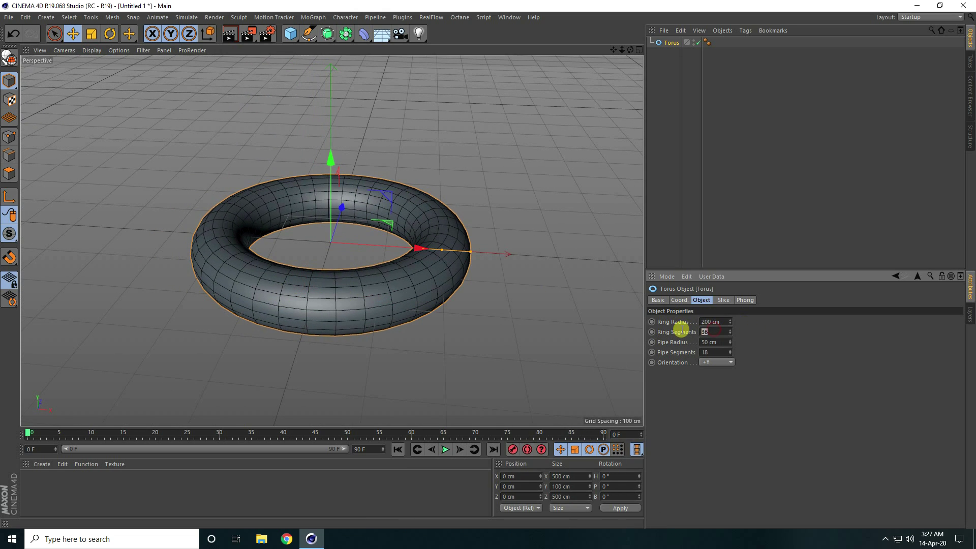
text(100)
key(Return)
double_click(708, 351)
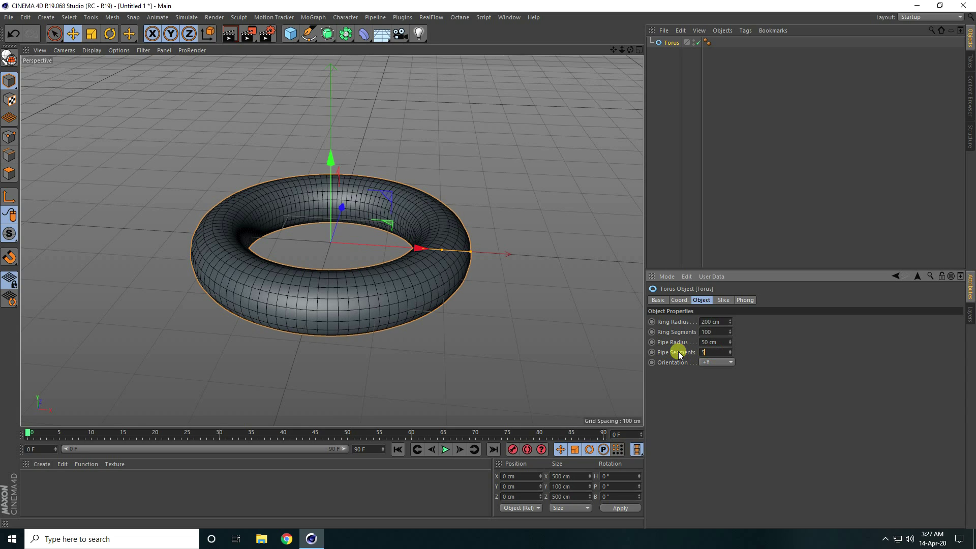
text(50)
key(Return)
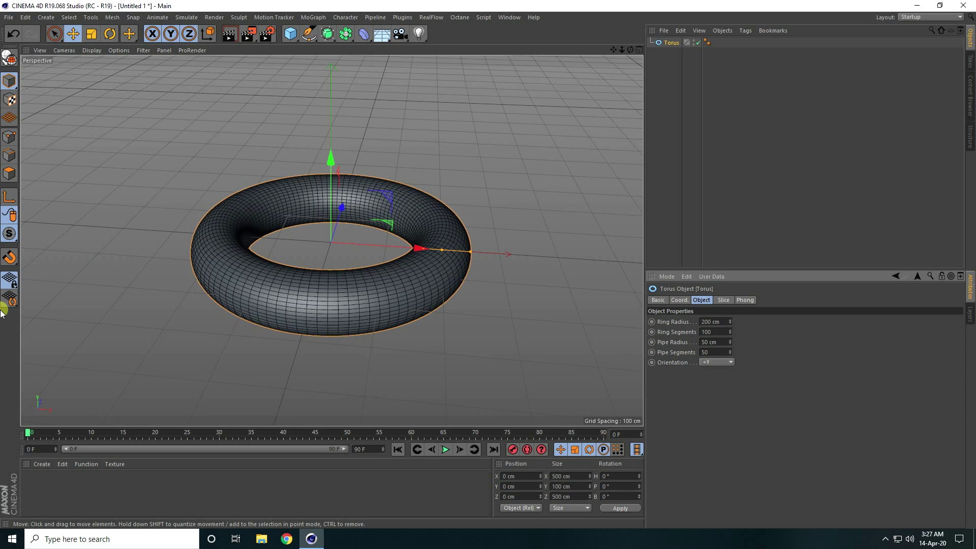
alt+drag(353, 313, 340, 283)
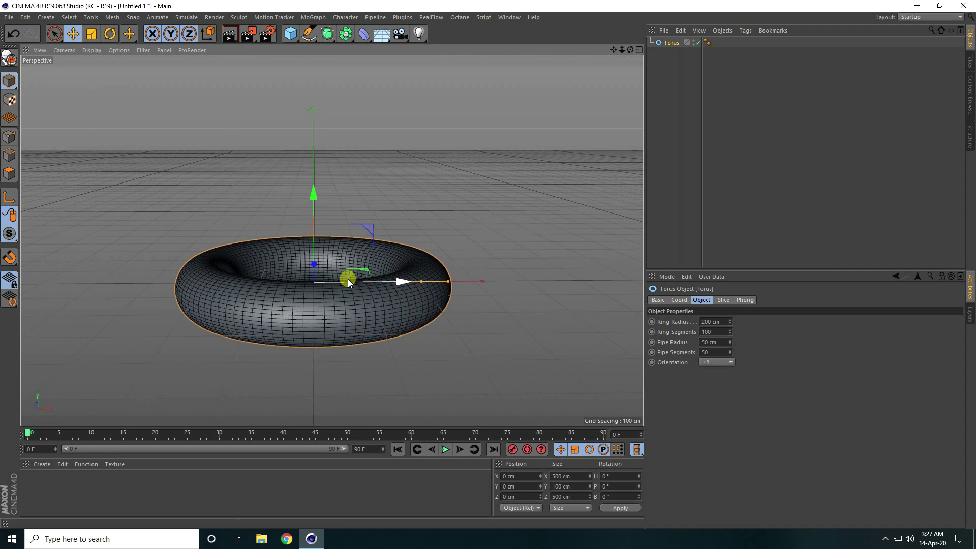
Add a Vibrate tag to the torus and enable position vibration with 100 cm amplitude on all three axes and frequency 0.2.
right_click(671, 44)
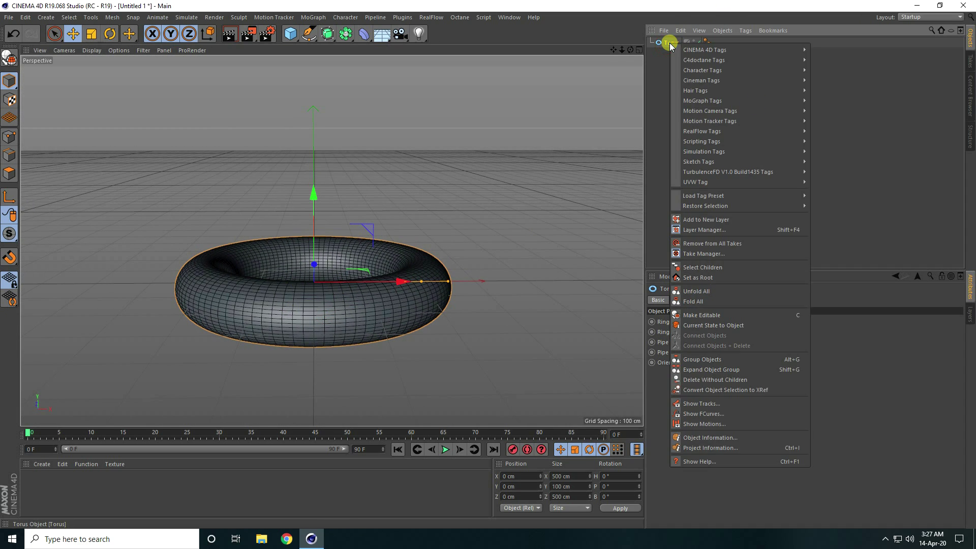
mouse_move(684, 49)
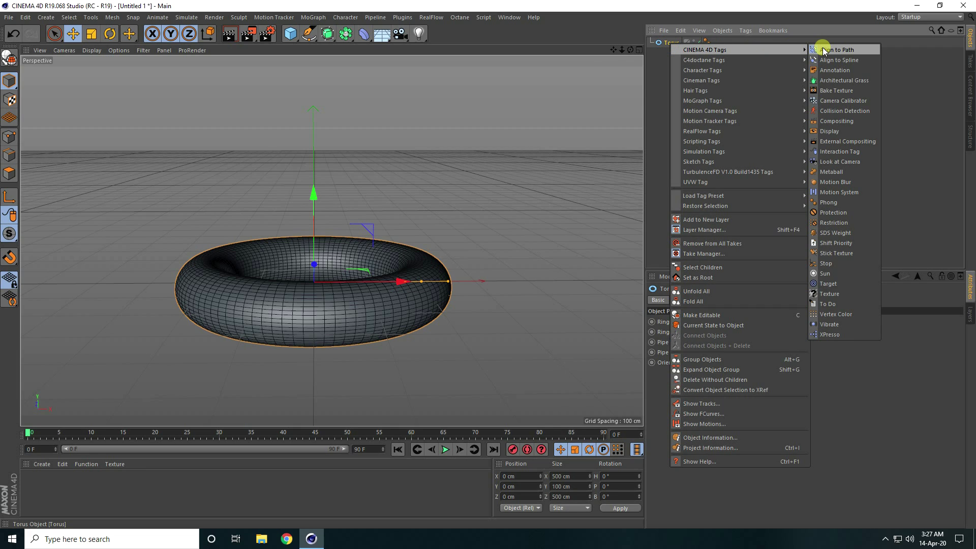
click(845, 323)
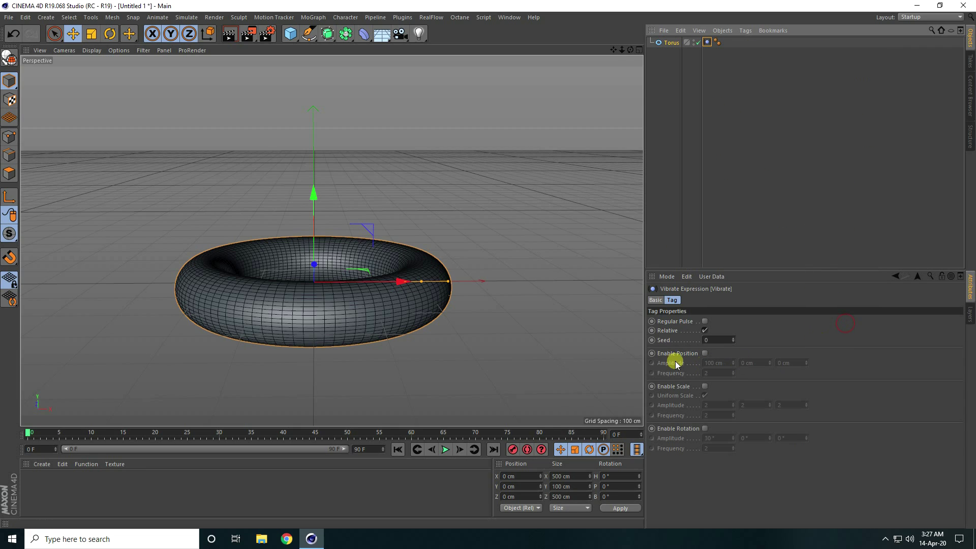
click(704, 353)
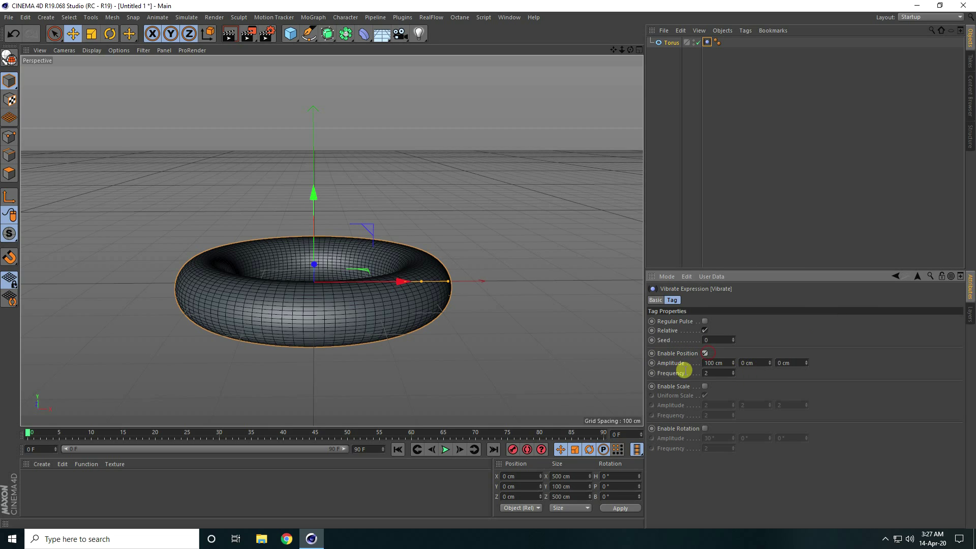
click(750, 363)
click(793, 362)
key(Return)
click(719, 374)
key(Return)
Enable rotation vibration with amplitudes of 180°, 360° and 180° and a frequency of 0.2.
click(704, 428)
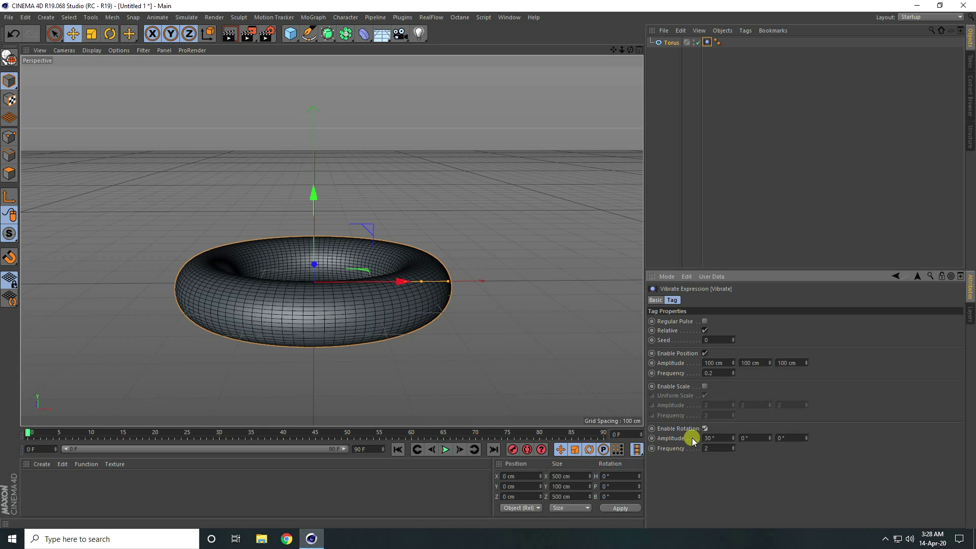
click(721, 438)
key(Return)
click(754, 436)
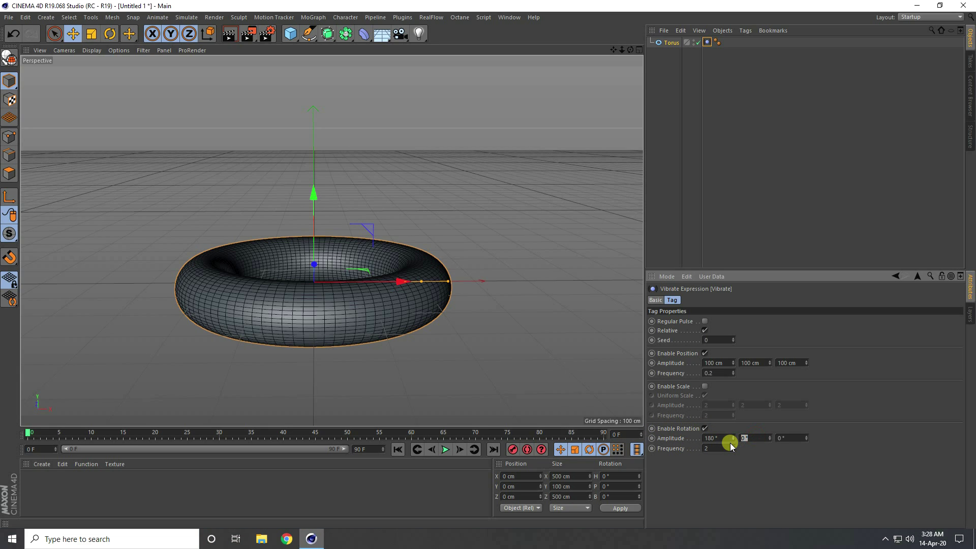
text(360)
click(779, 438)
Set the Vibrate tag's seed to 2 and preview the torus animation from the start.
click(399, 450)
click(445, 450)
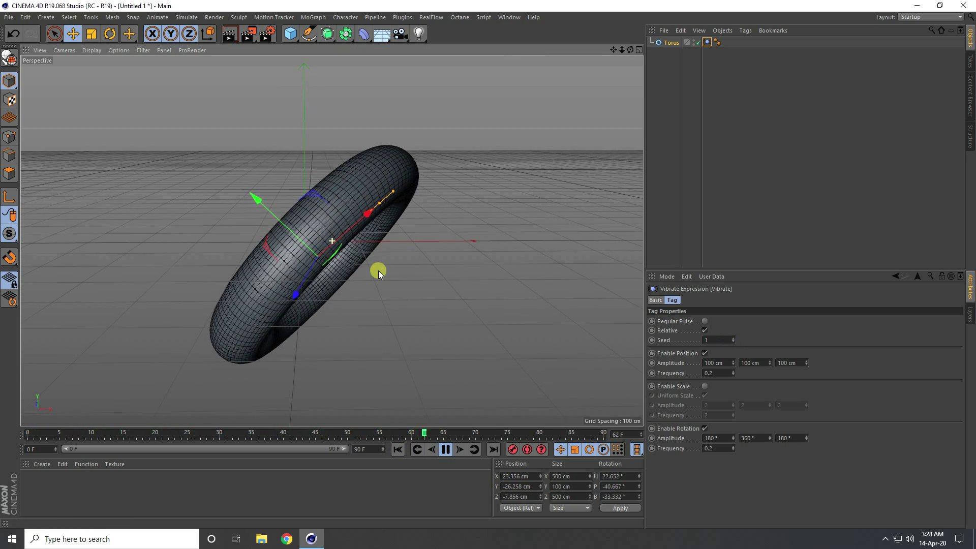
click(445, 449)
click(398, 449)
click(732, 338)
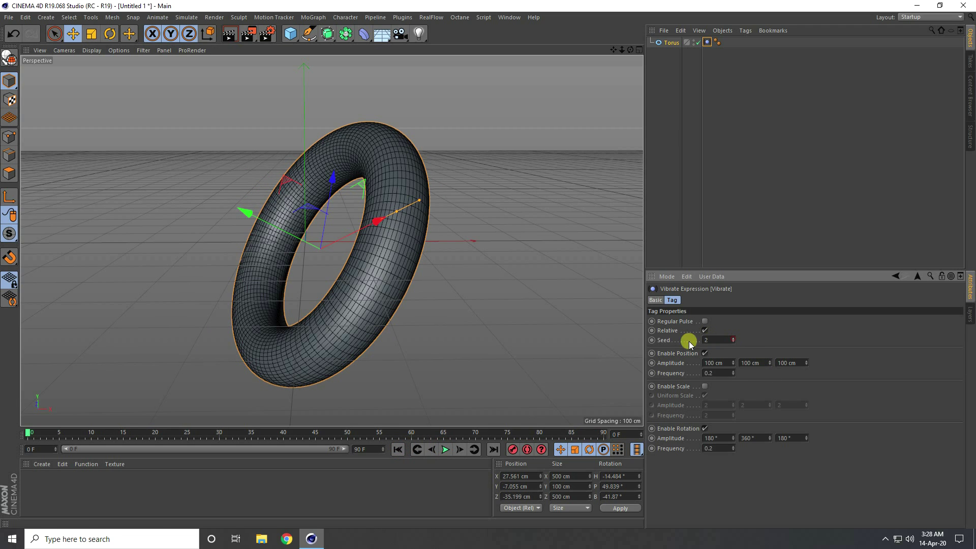
click(397, 449)
click(445, 449)
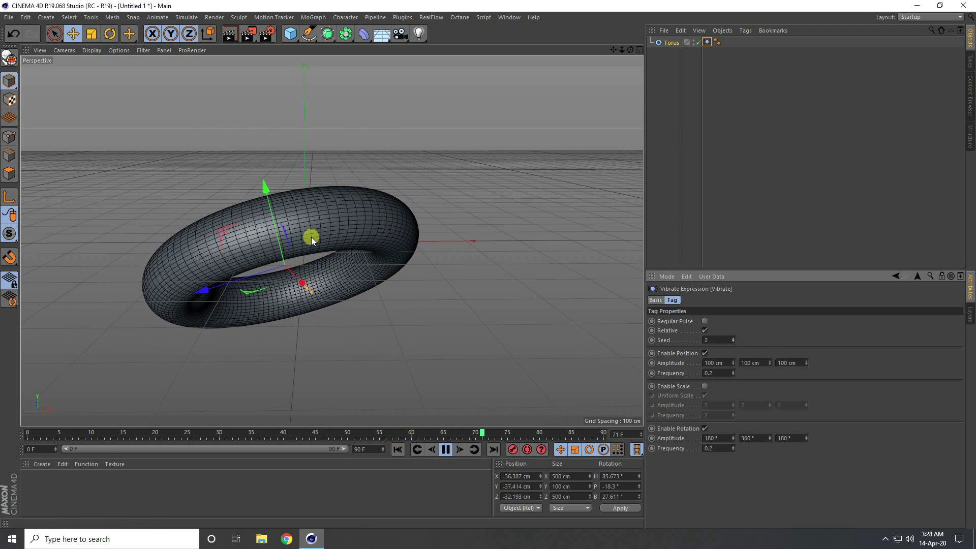
click(445, 449)
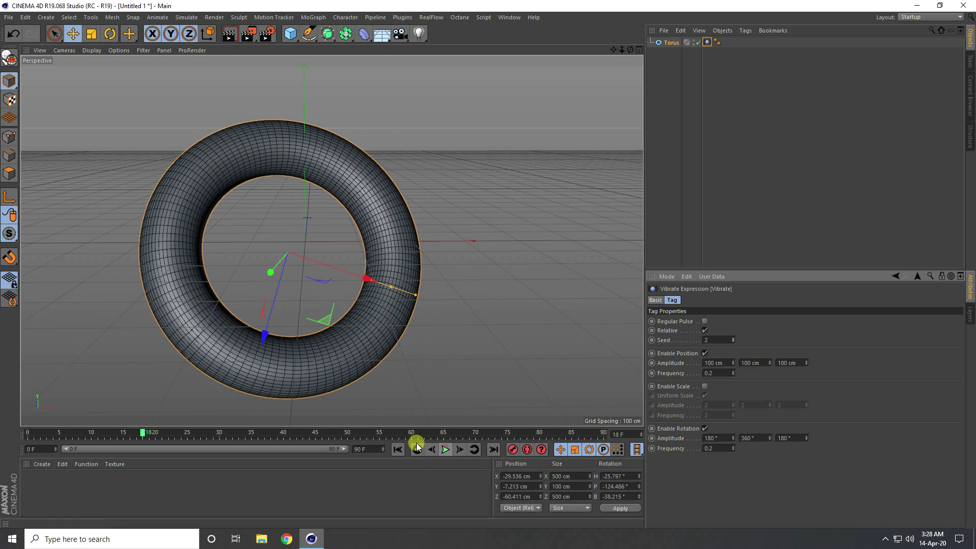
Extend the timeline and its preview range to 500 frames and play the longer animation from the start.
click(373, 449)
key(Return)
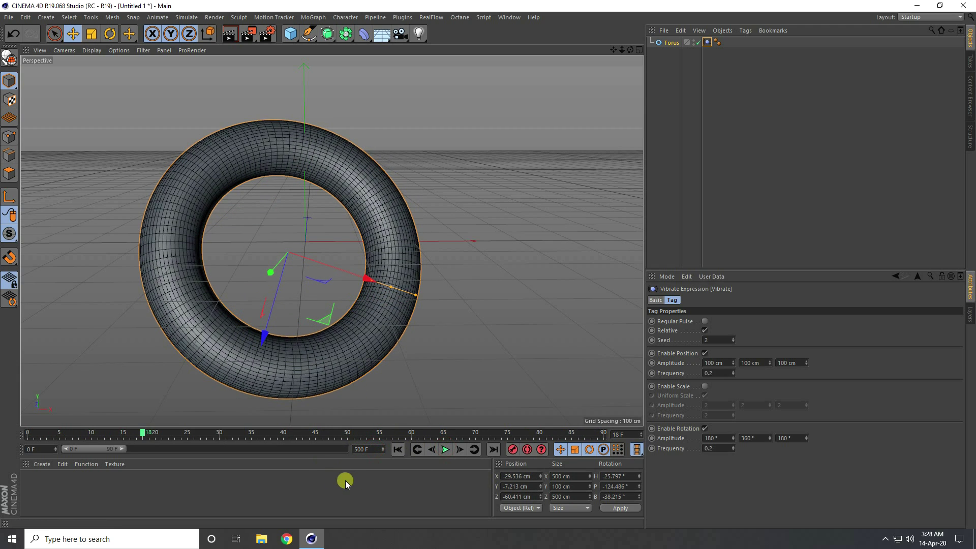
drag(116, 449, 345, 449)
click(397, 449)
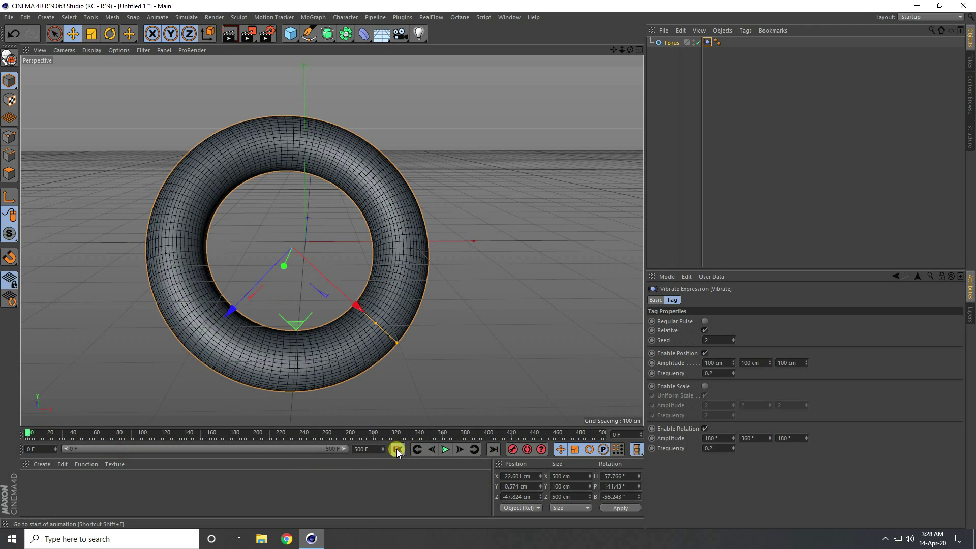
click(445, 449)
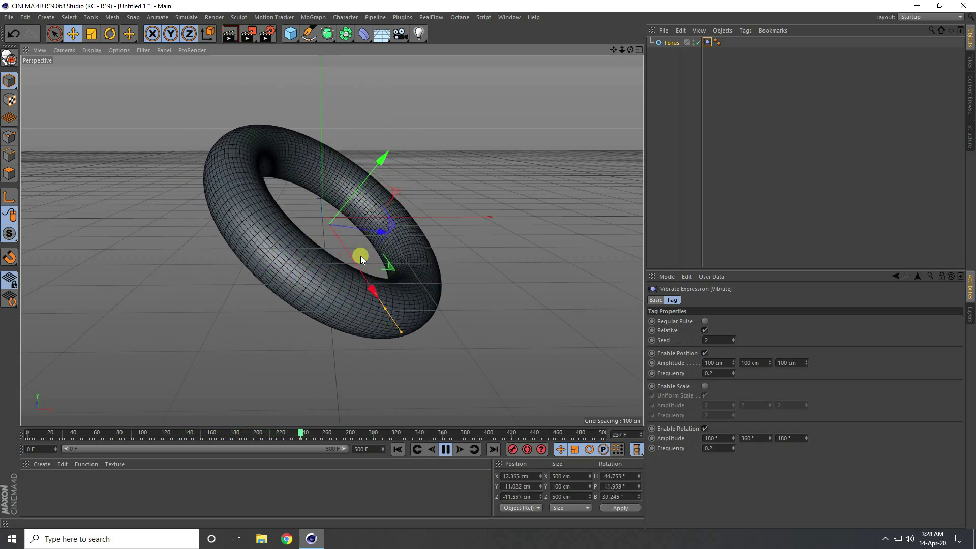
click(445, 449)
click(398, 449)
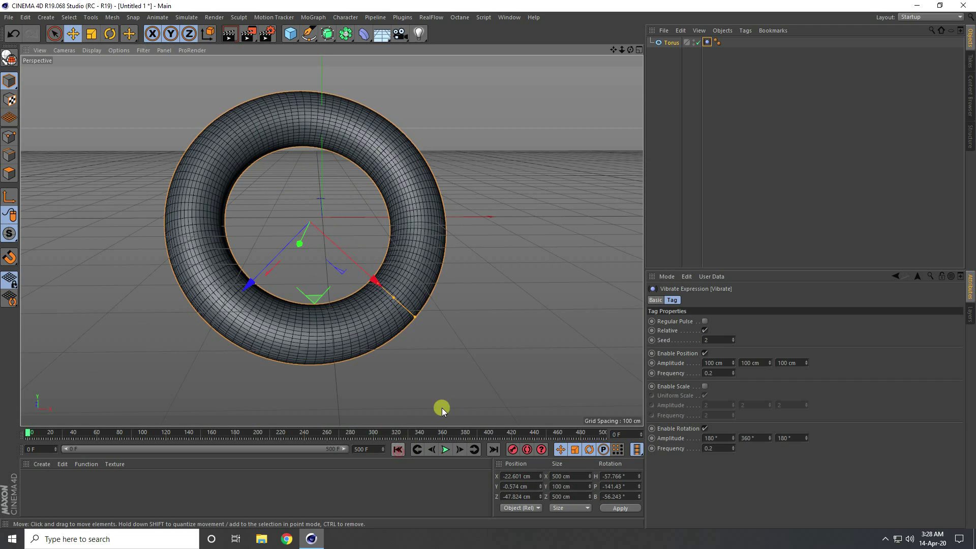
Add a Hair object to the torus and play the hair simulation from the first frame.
click(670, 43)
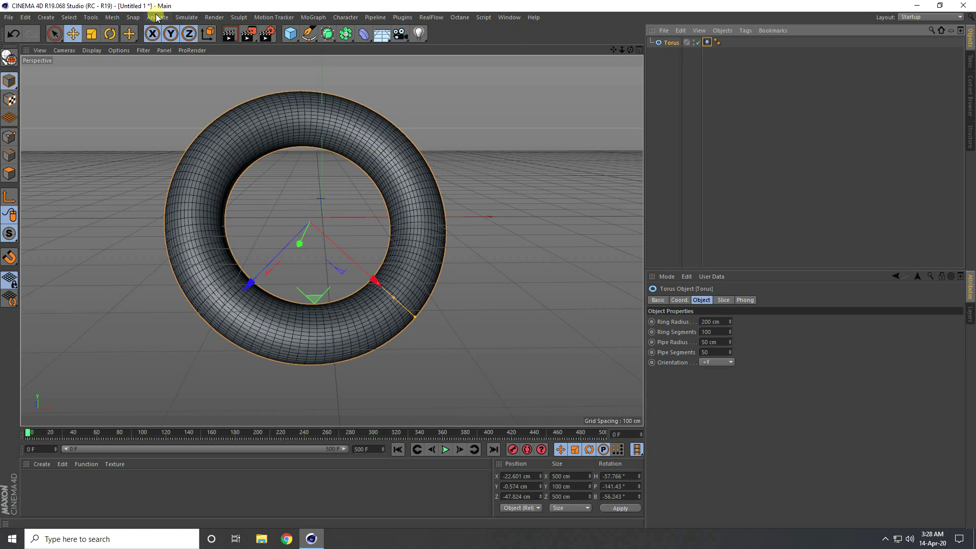
click(181, 19)
mouse_move(196, 82)
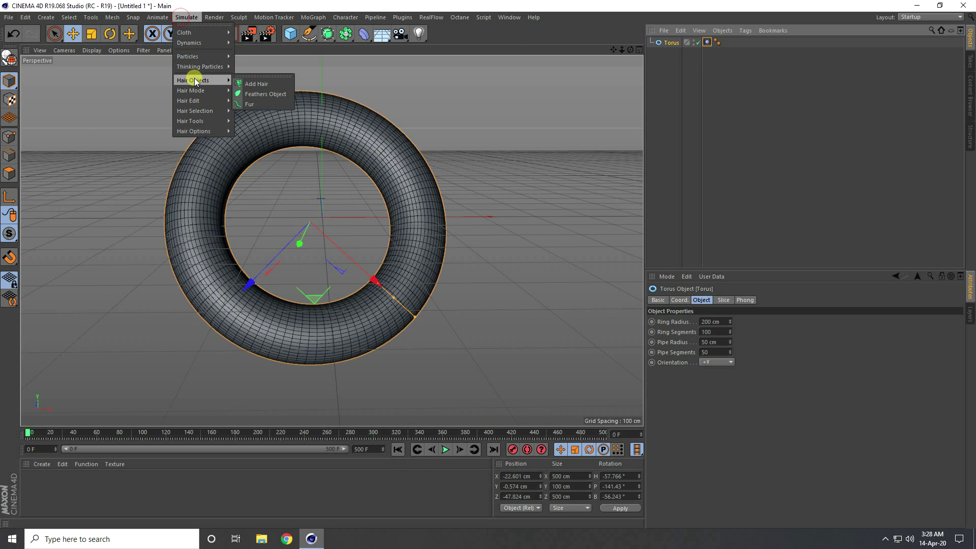
click(252, 83)
alt+drag(268, 254, 293, 247)
click(395, 449)
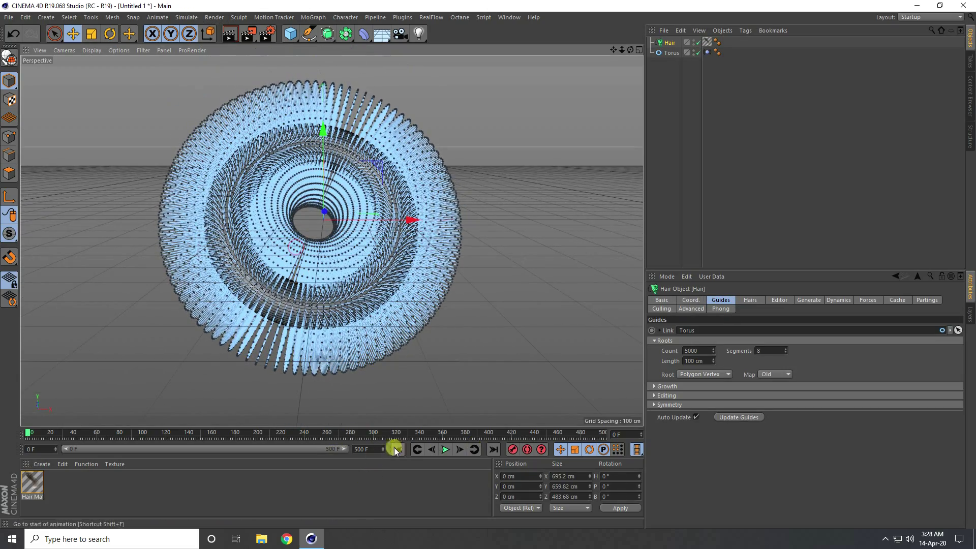
click(445, 449)
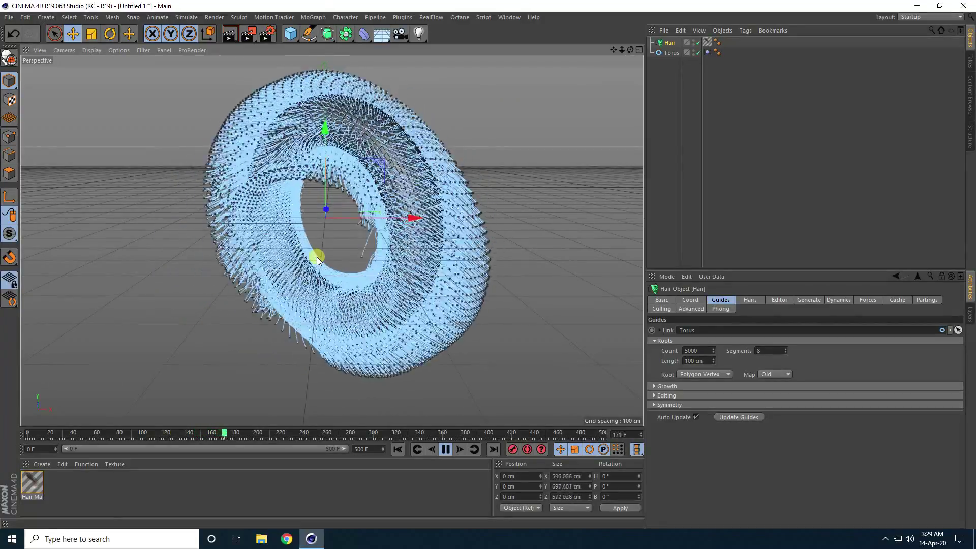
click(445, 448)
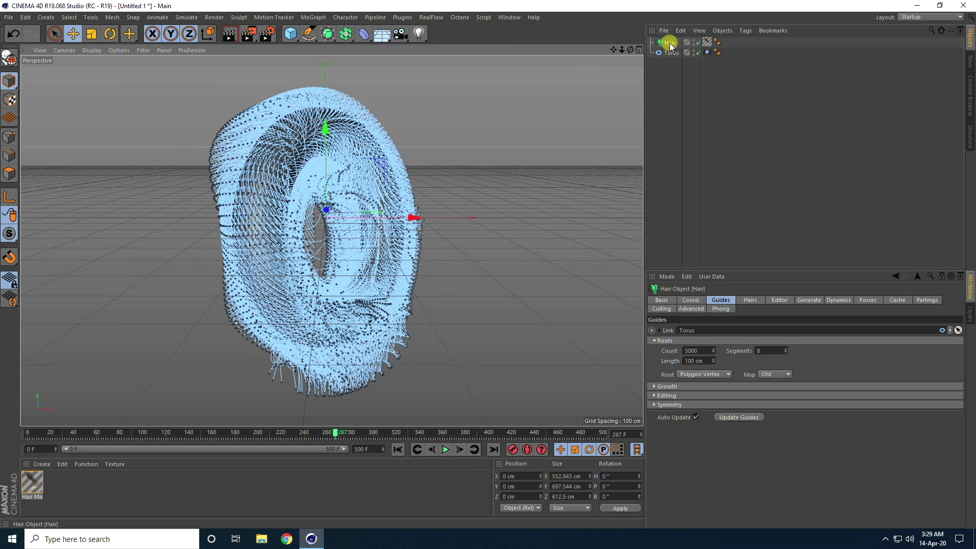
Set the hair's gravity force to 0, replay the simulation and return to the first frame.
click(868, 300)
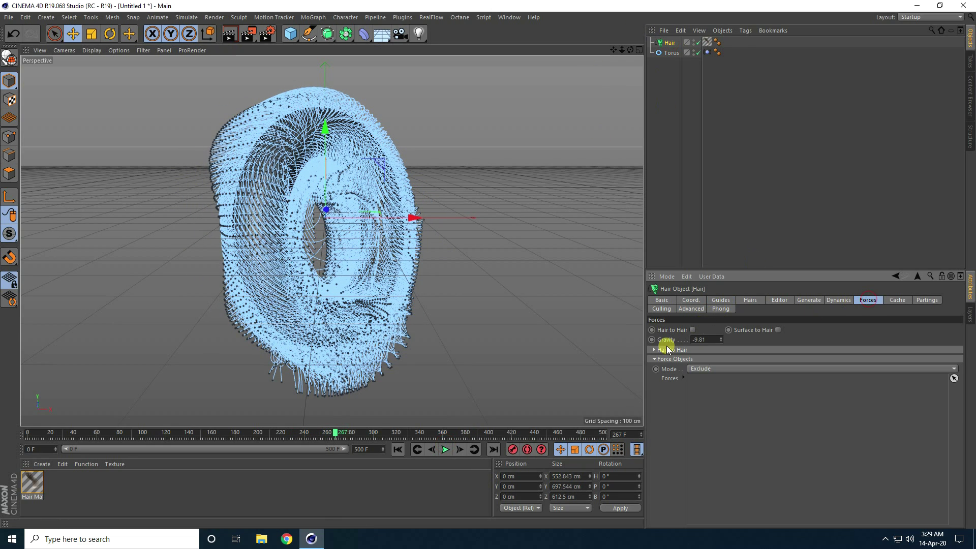
click(706, 340)
click(397, 449)
click(446, 448)
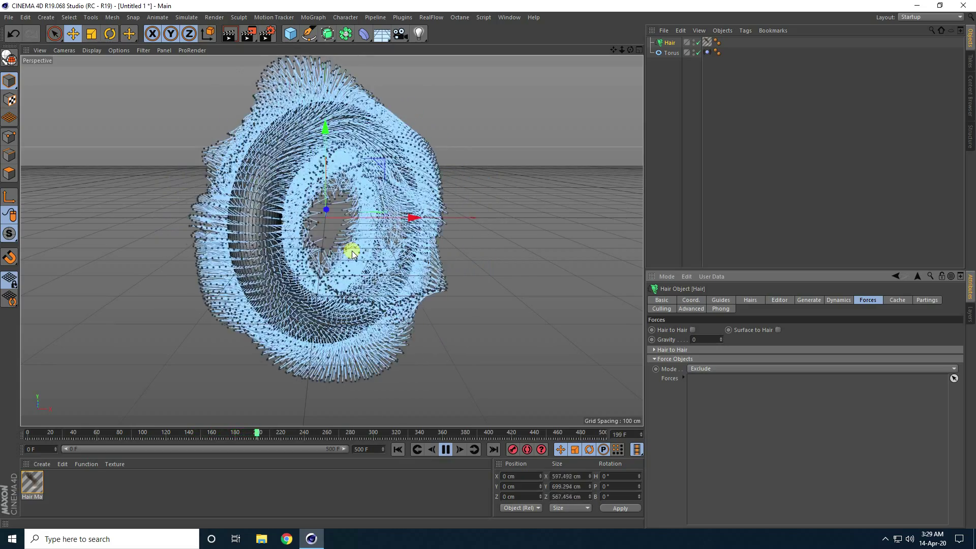
click(445, 449)
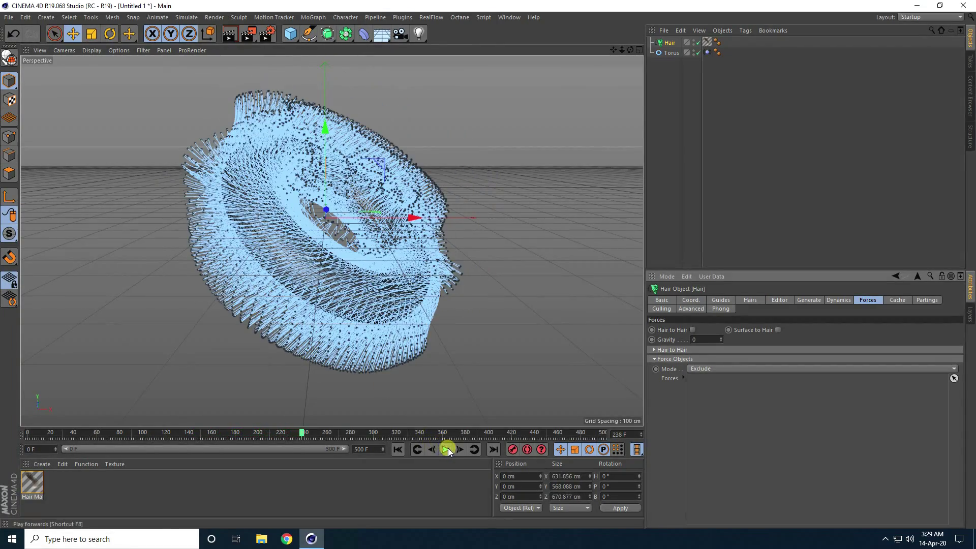
click(396, 450)
alt+drag(294, 256, 311, 260)
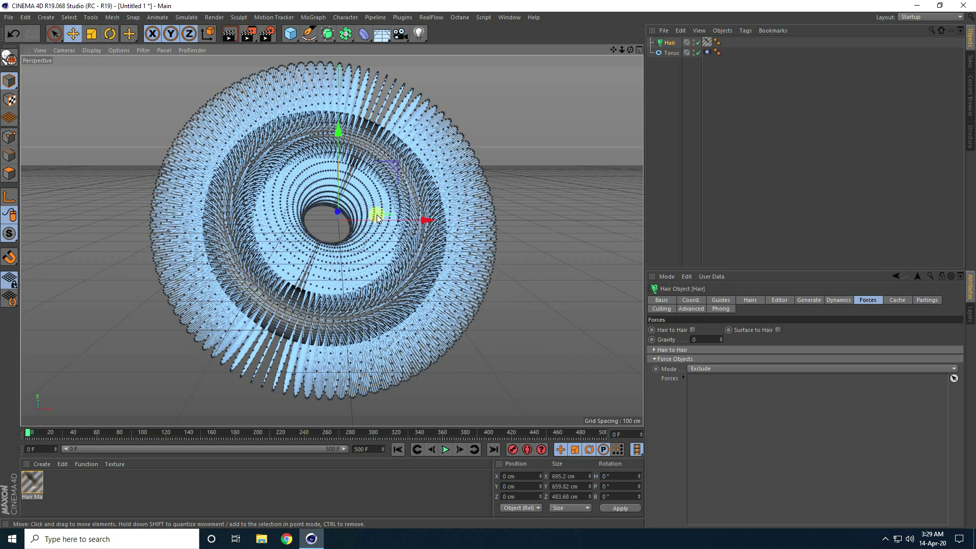
Dock an enlarged Octane Live Viewer below the hair attributes and start its live render.
click(459, 17)
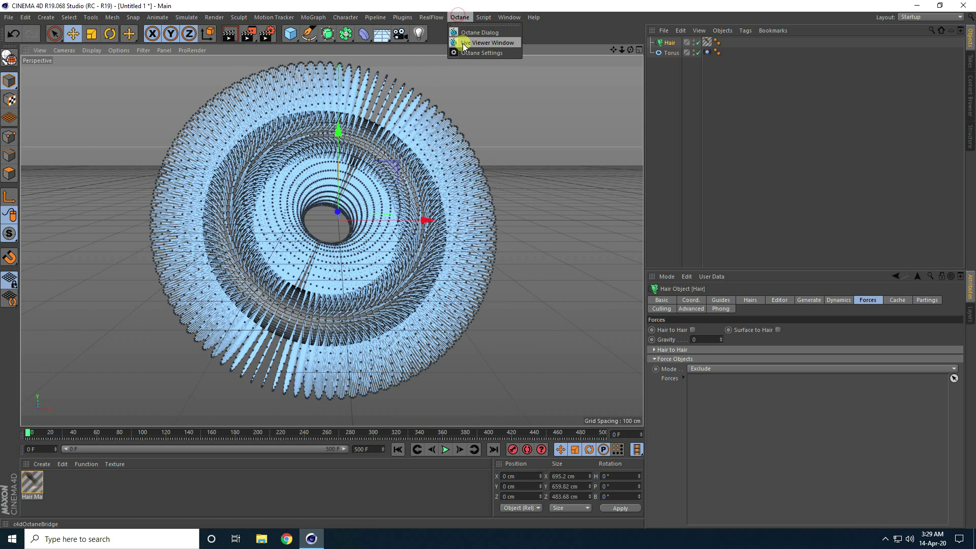
click(486, 43)
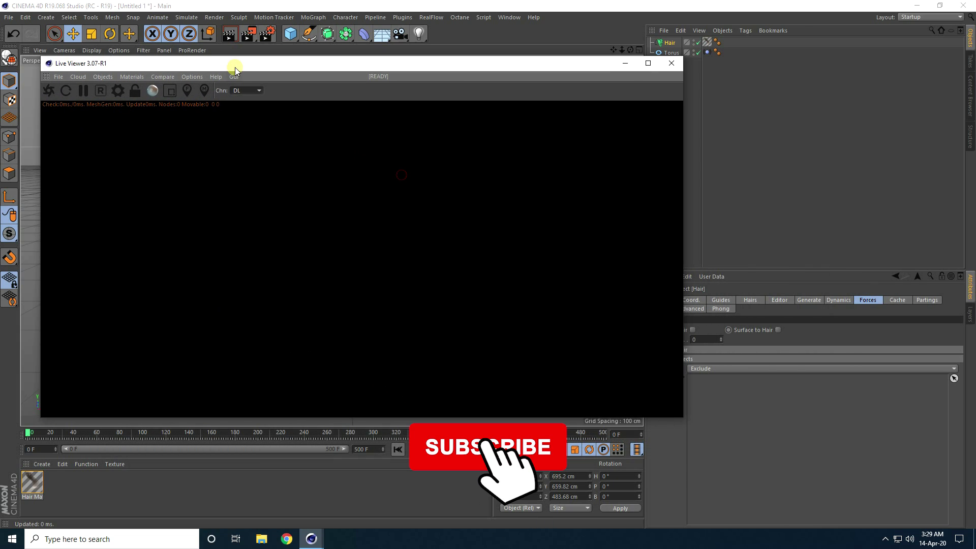
drag(236, 70, 228, 65)
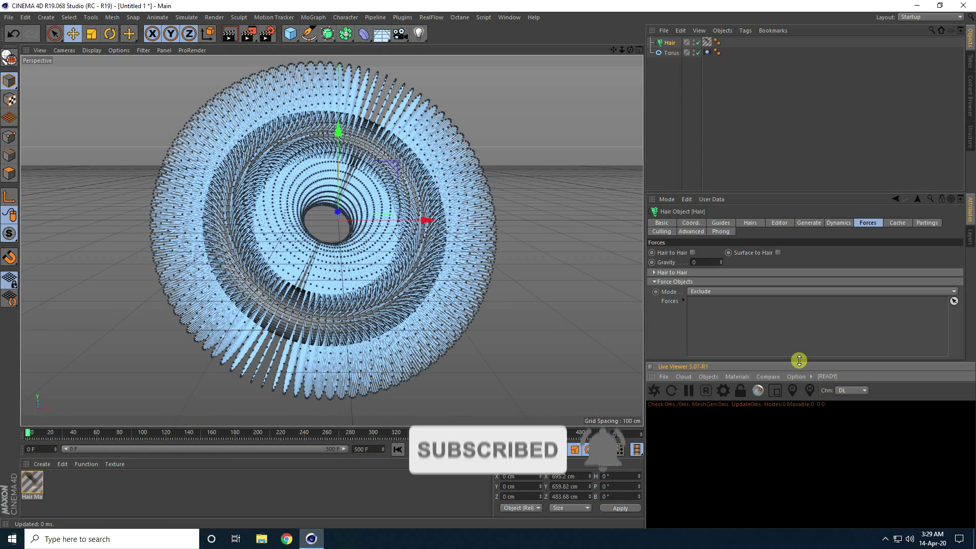
drag(799, 362, 780, 216)
drag(645, 193, 546, 187)
drag(636, 188, 631, 109)
click(543, 246)
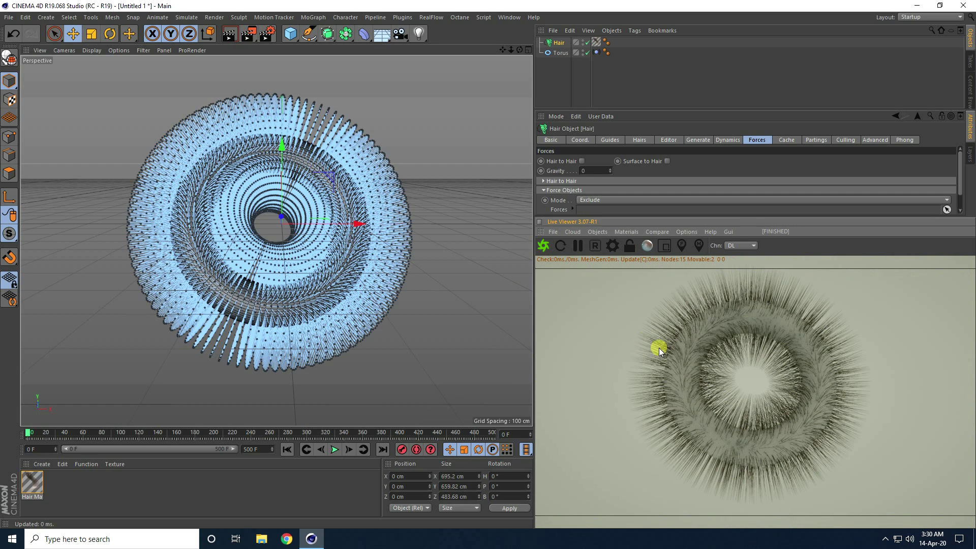
Open the hair material for editing and enable its Scale channel with a variation of 10%.
click(33, 485)
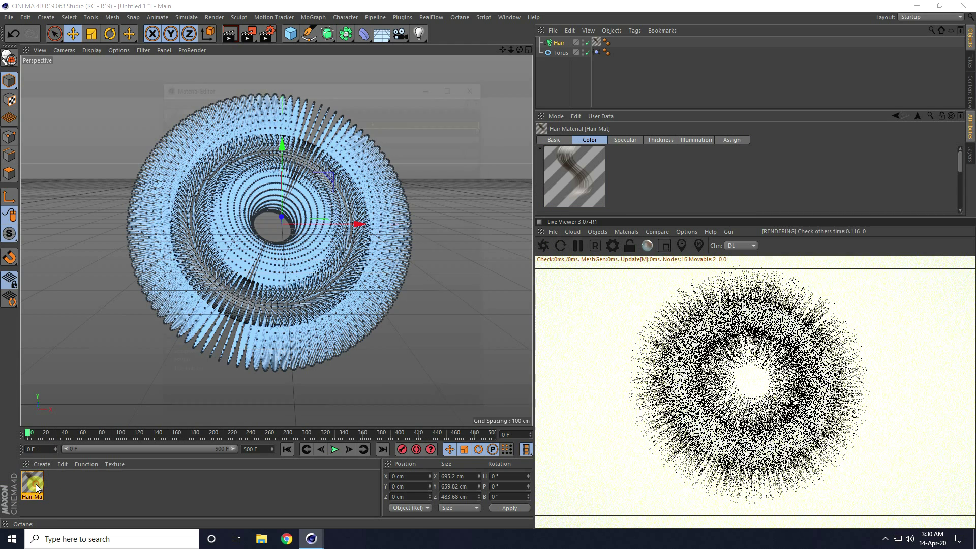
double_click(33, 485)
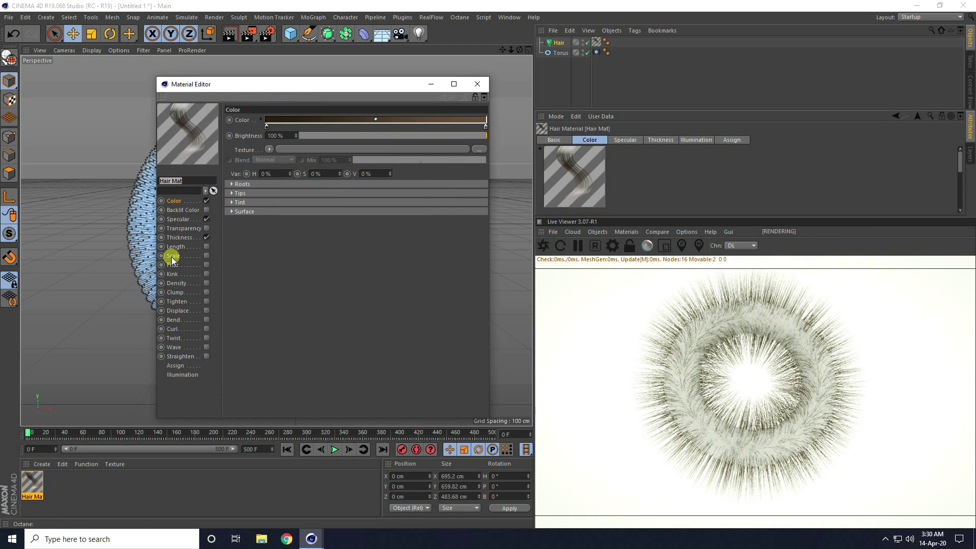
click(206, 256)
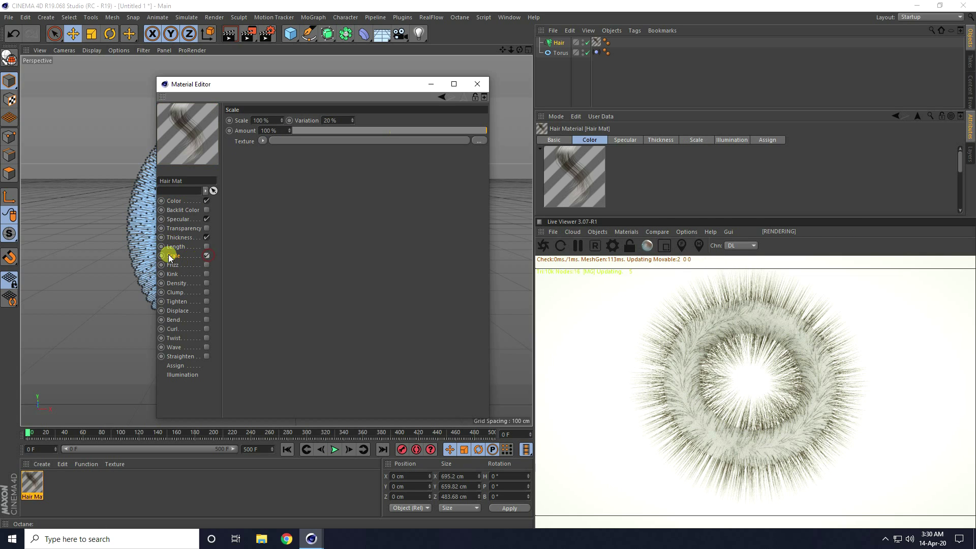
drag(343, 121, 308, 125)
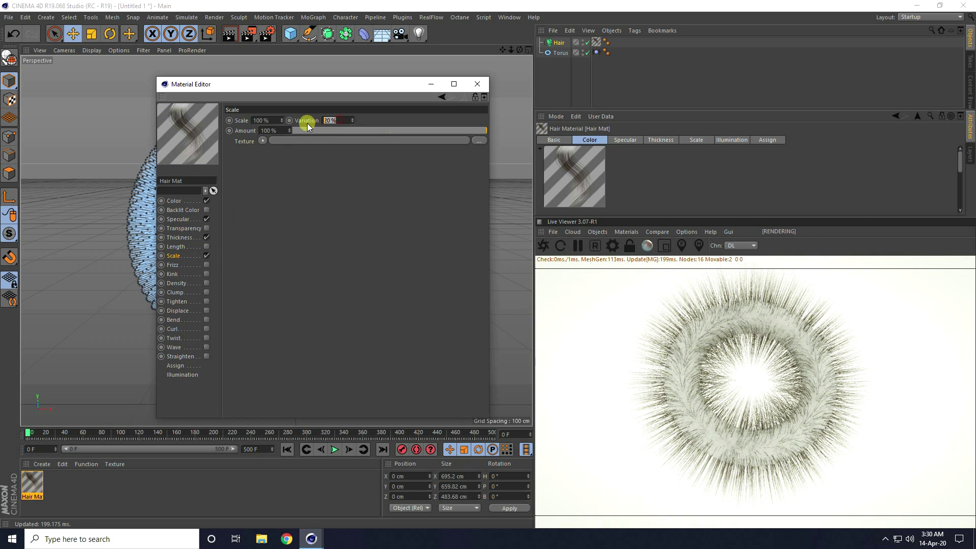
text(10)
key(Return)
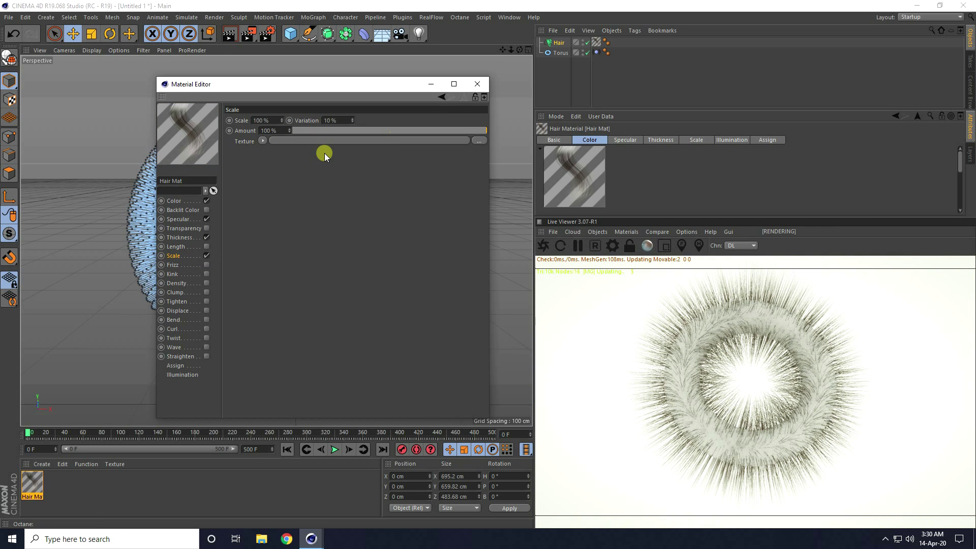
Enable Frizz at 10% and Kink at 20% in the hair material.
click(206, 264)
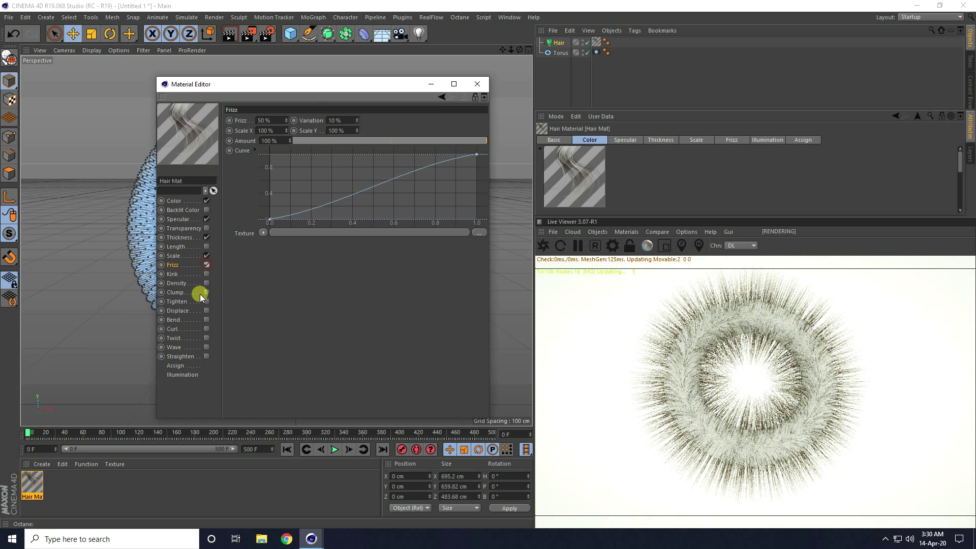
click(272, 120)
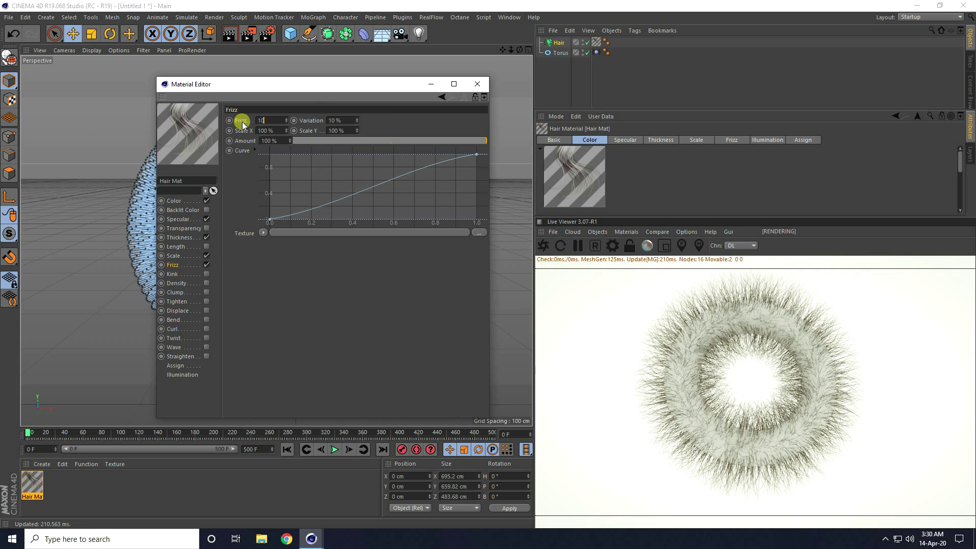
key(Return)
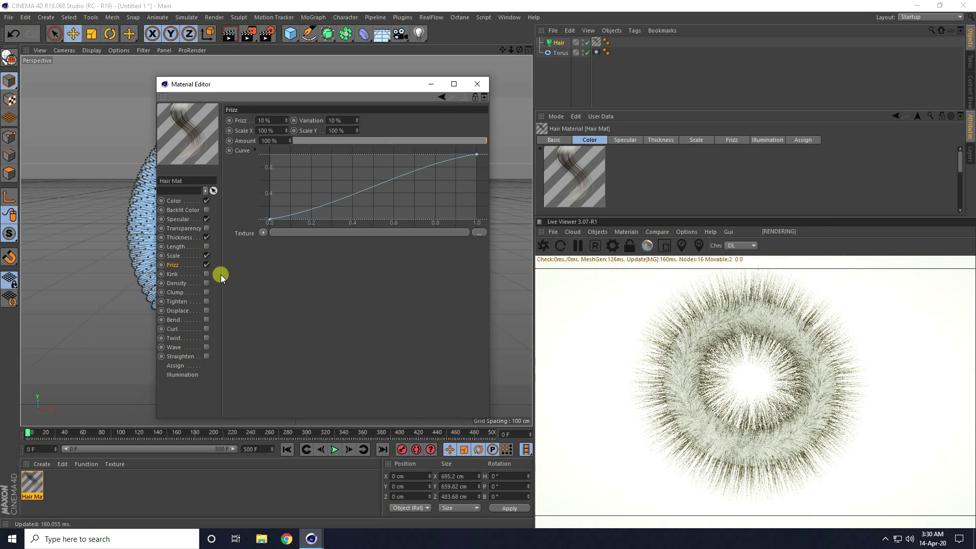
click(206, 274)
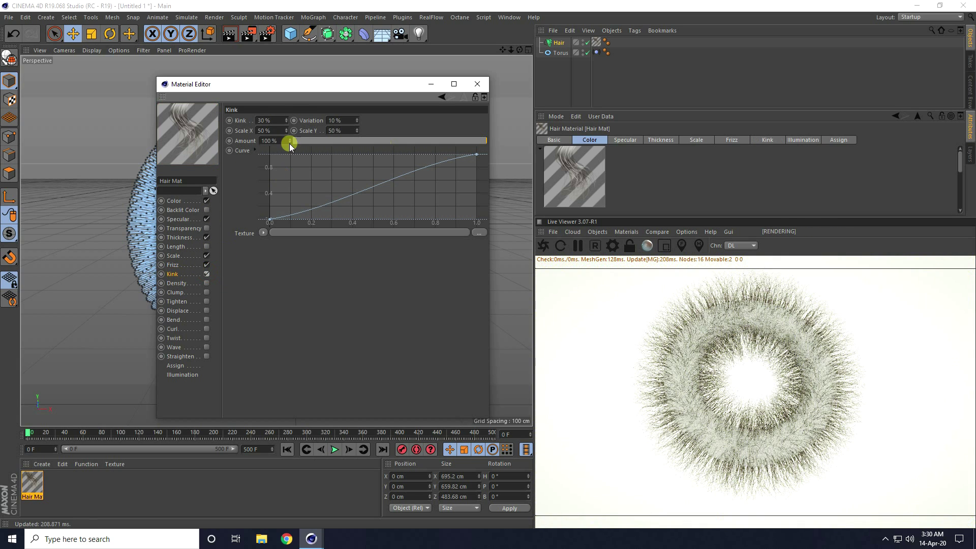
click(271, 120)
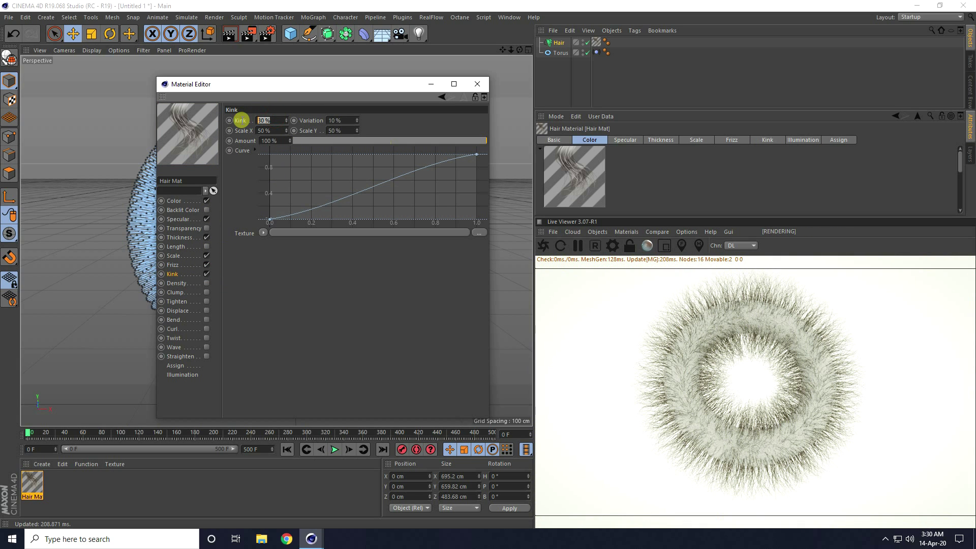
key(Return)
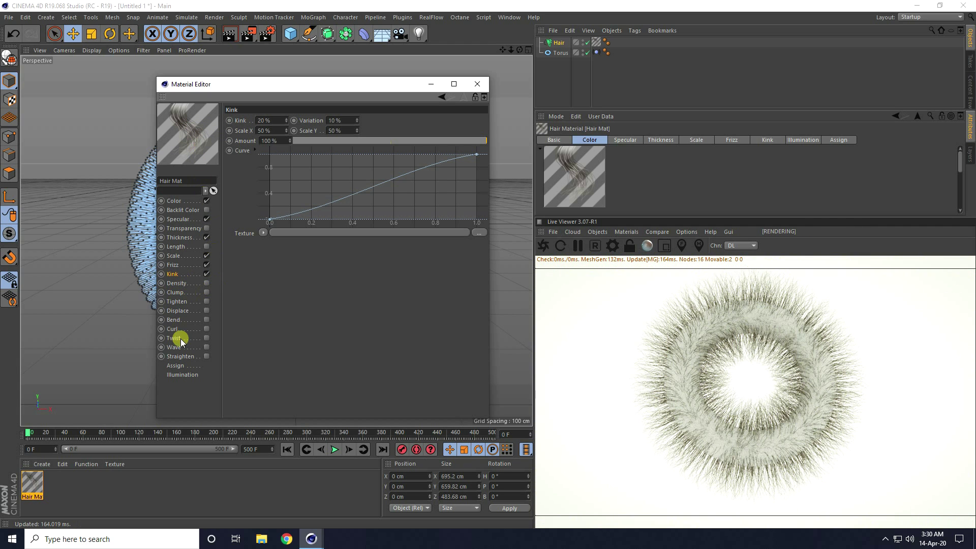
Enable Bend and a 20° Curl in the hair material, and close the material editor.
click(206, 319)
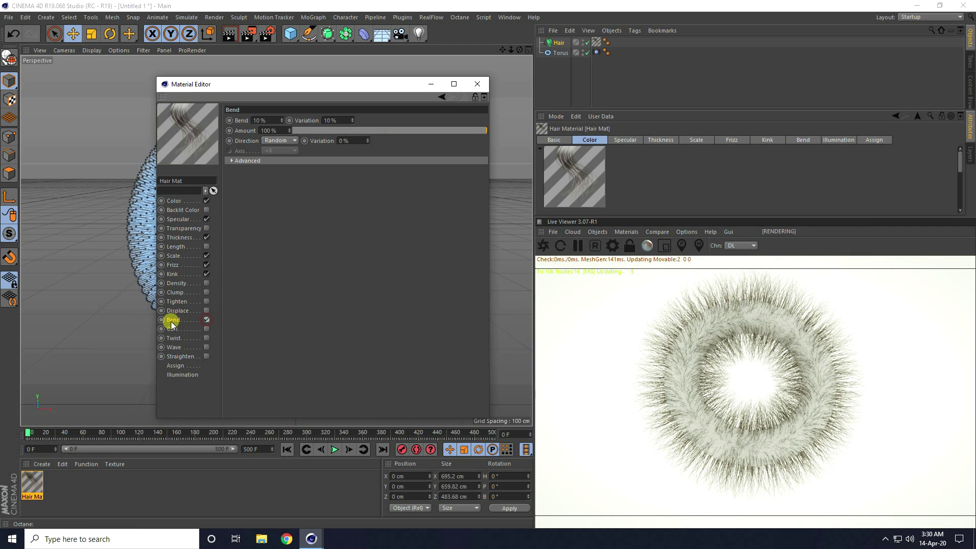
click(206, 328)
double_click(254, 120)
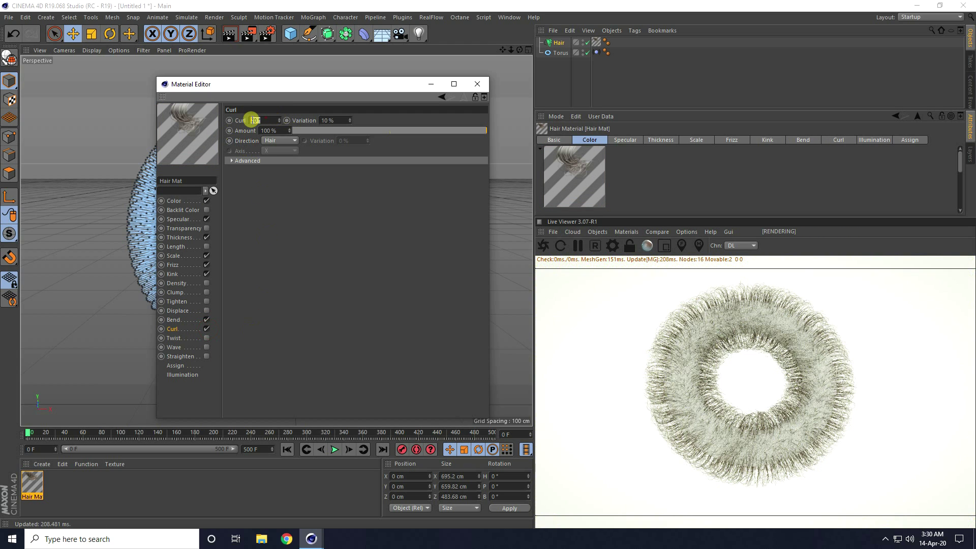
key(Return)
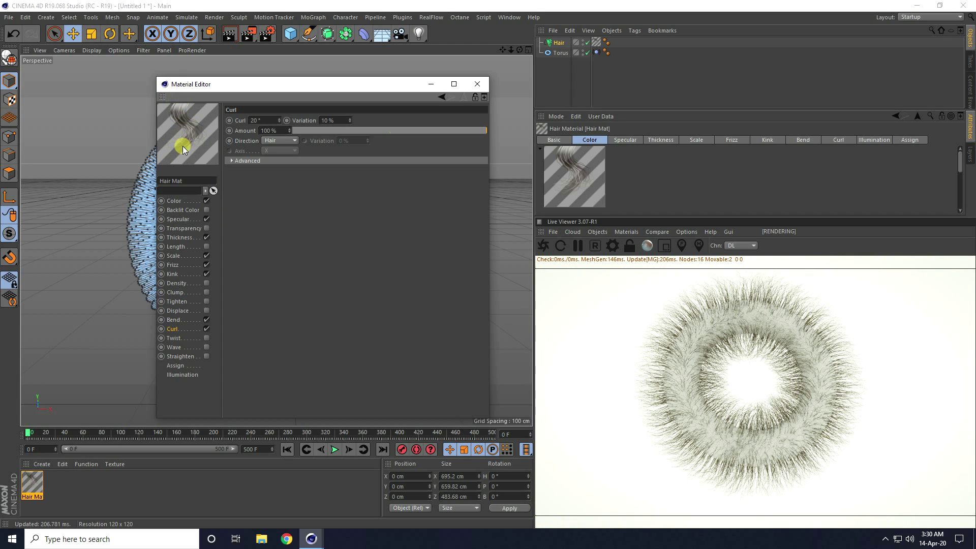
click(471, 85)
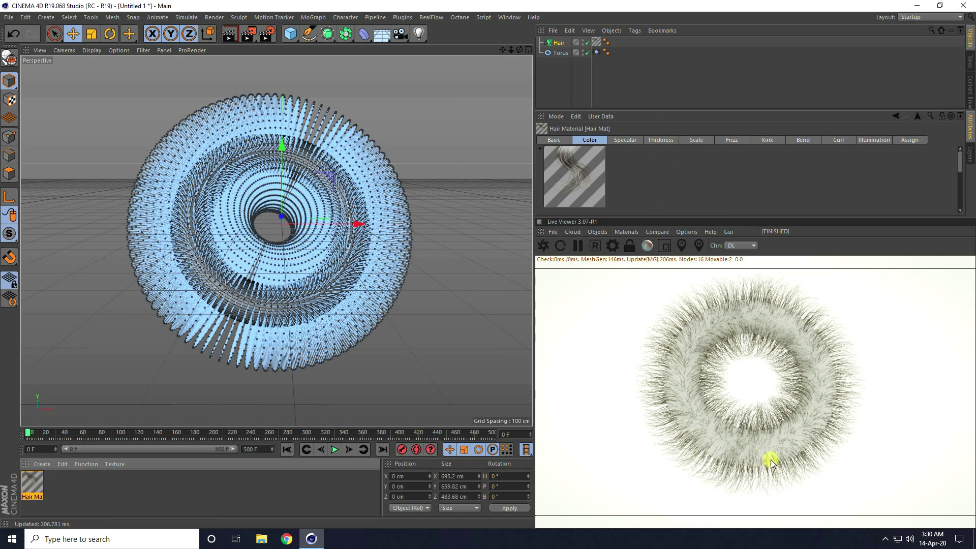
Enlarge the attributes area for the Hair object and set its hair count to 20000.
click(558, 41)
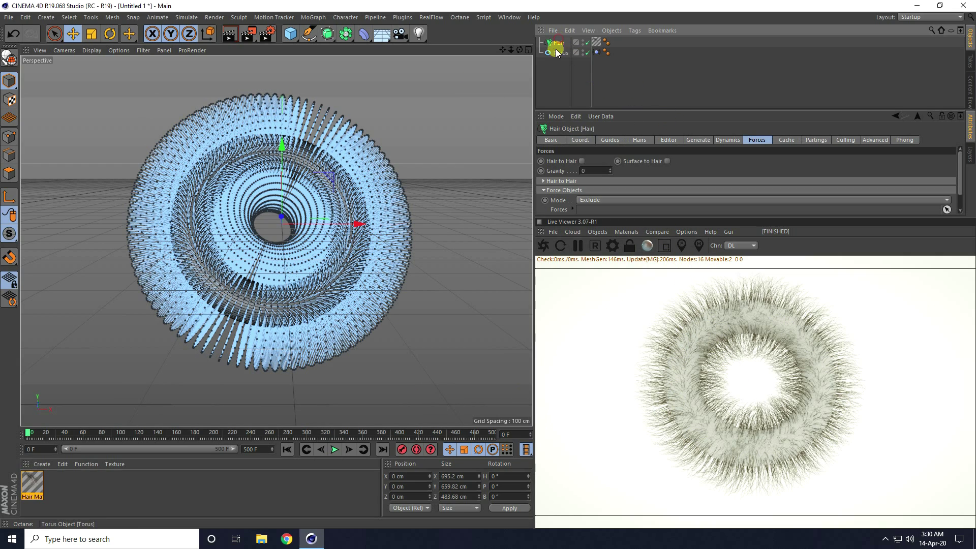
drag(645, 108, 646, 72)
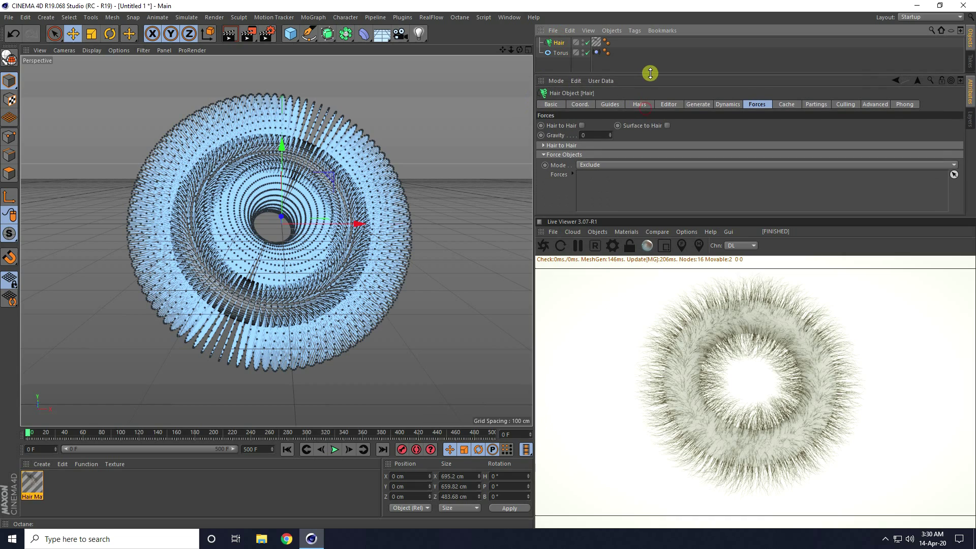
click(639, 104)
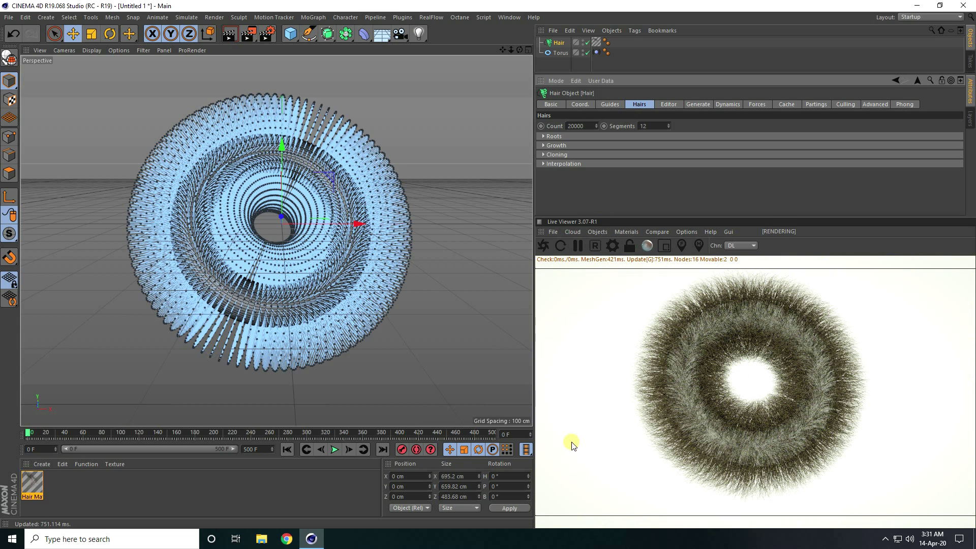
Play the hair simulation and stop it at about frame 35 with the torus centred in the view.
click(333, 449)
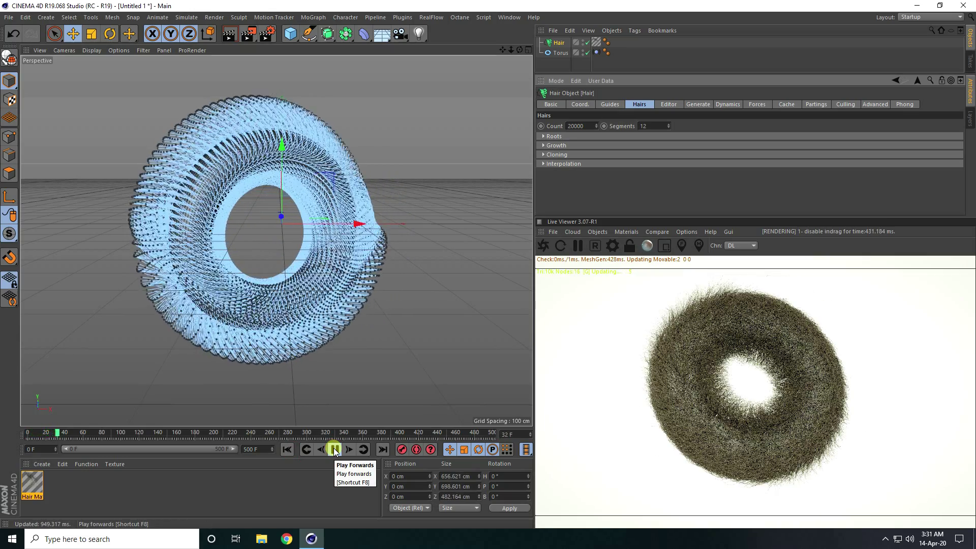
click(334, 449)
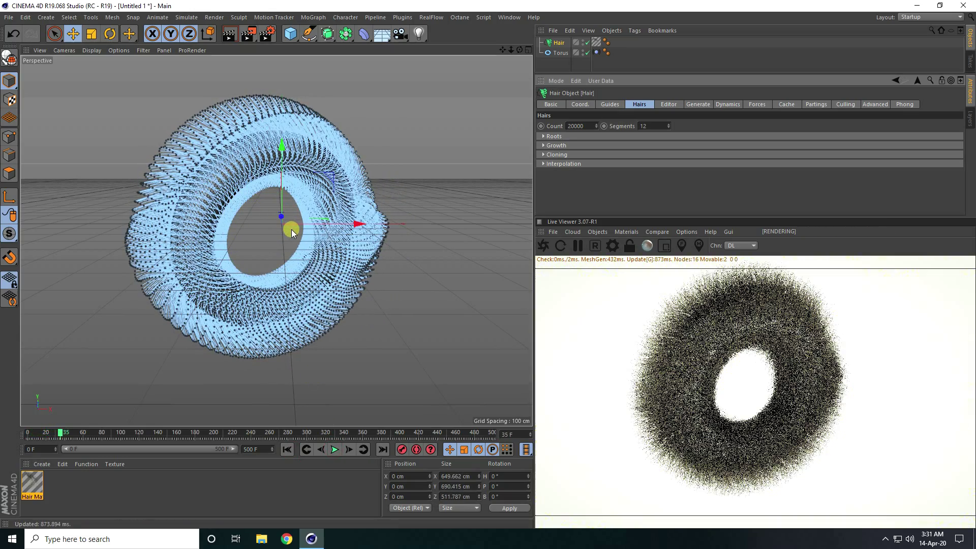
mouse_move(298, 230)
alt+mouse_down()
mouse_move(313, 236)
mouse_move(297, 216)
alt+mouse_up()
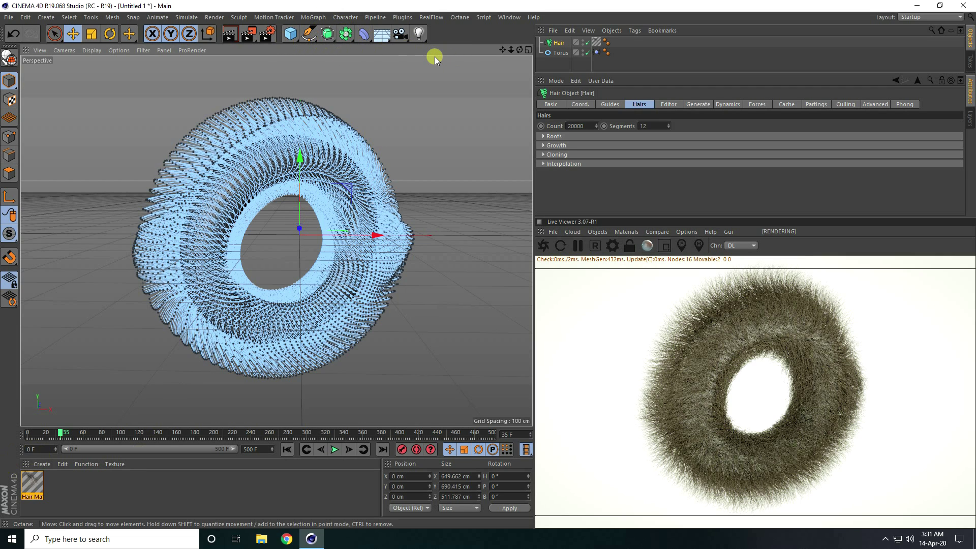
Add a cube stretched to about 1499 cm along X, and add an Octane camera to the scene.
drag(293, 37, 313, 50)
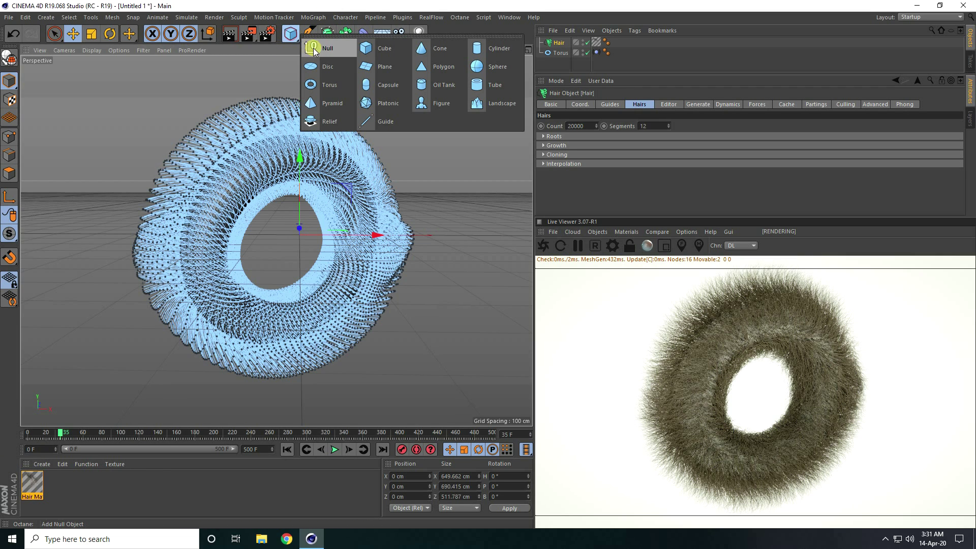
click(379, 48)
drag(342, 233, 488, 264)
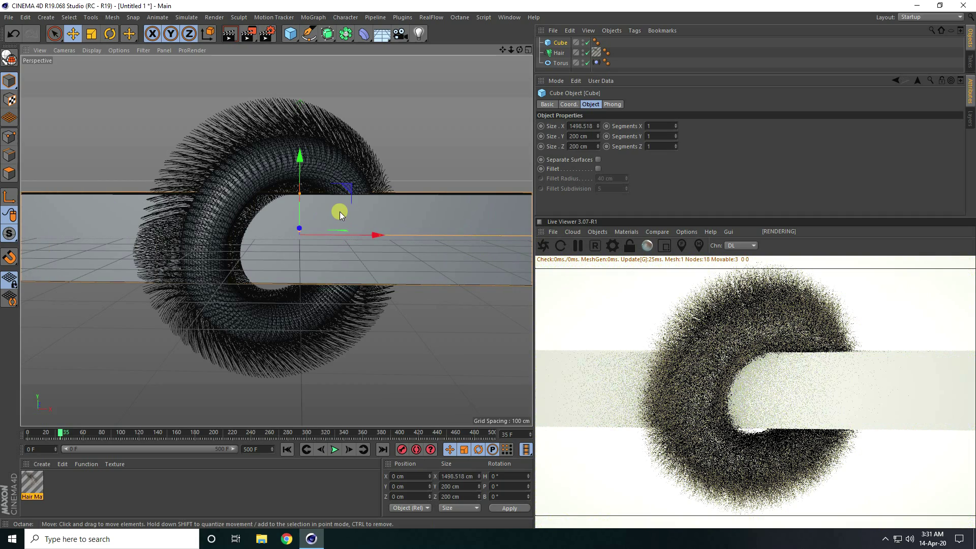
click(597, 232)
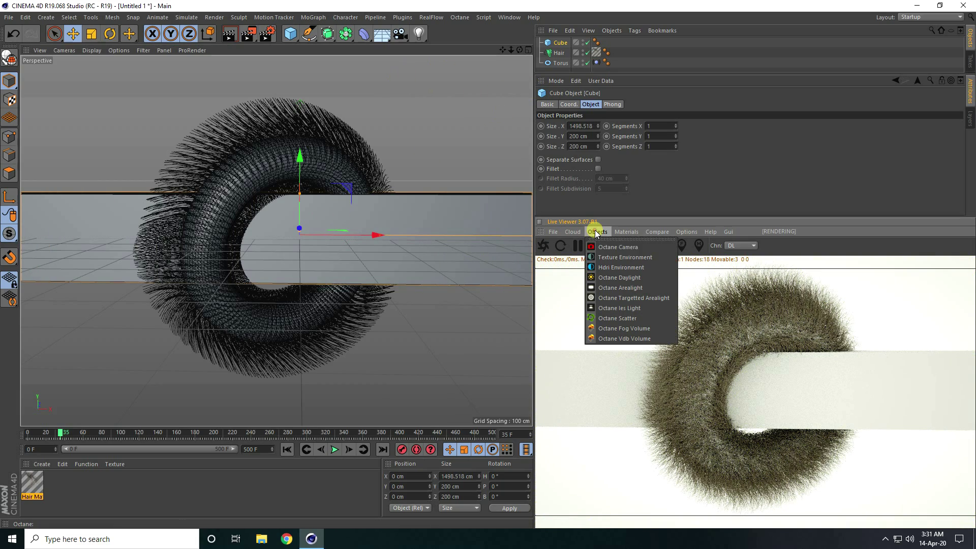
click(602, 248)
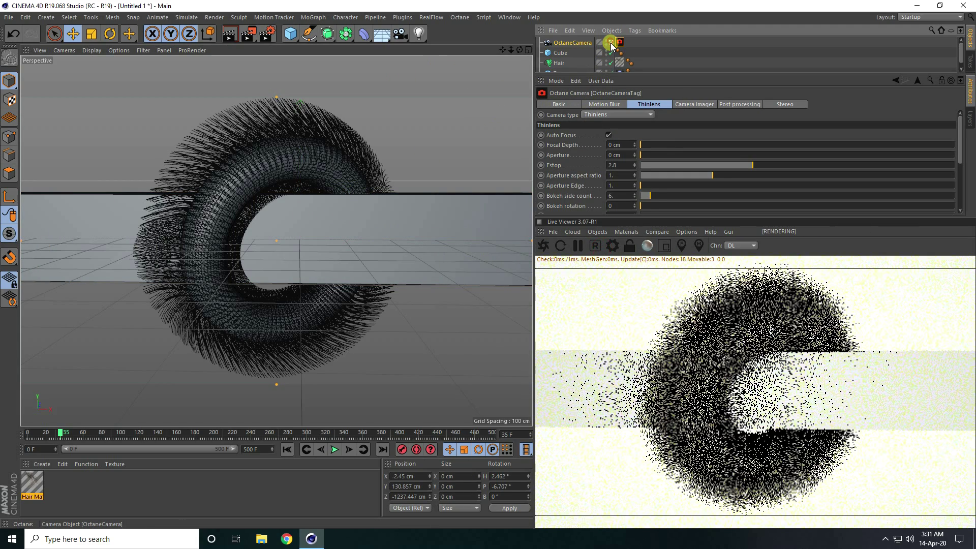
Enlarge the cube around the torus to about 3050 cm in X, 964 cm in Y and 1209 cm in Z.
alt+drag(376, 205, 329, 232)
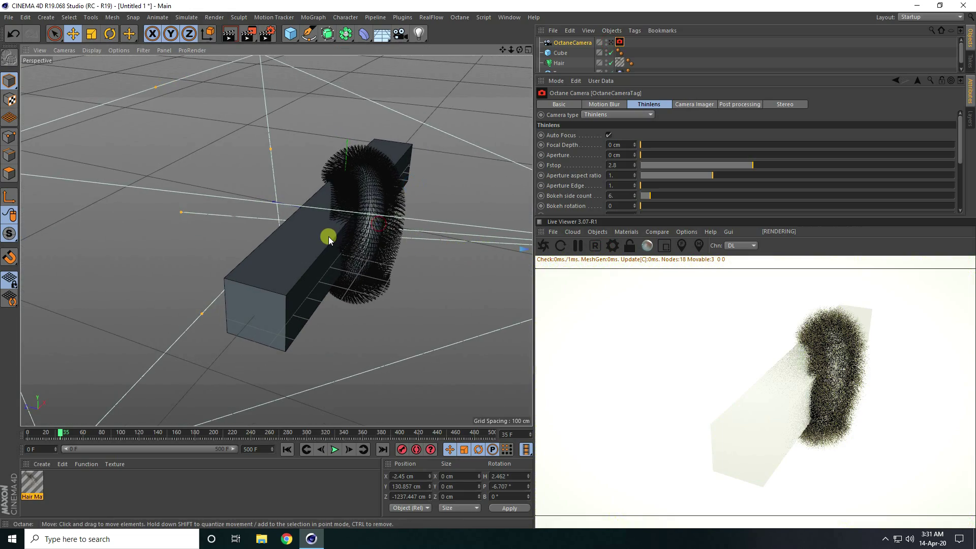
click(379, 211)
drag(379, 212, 216, 190)
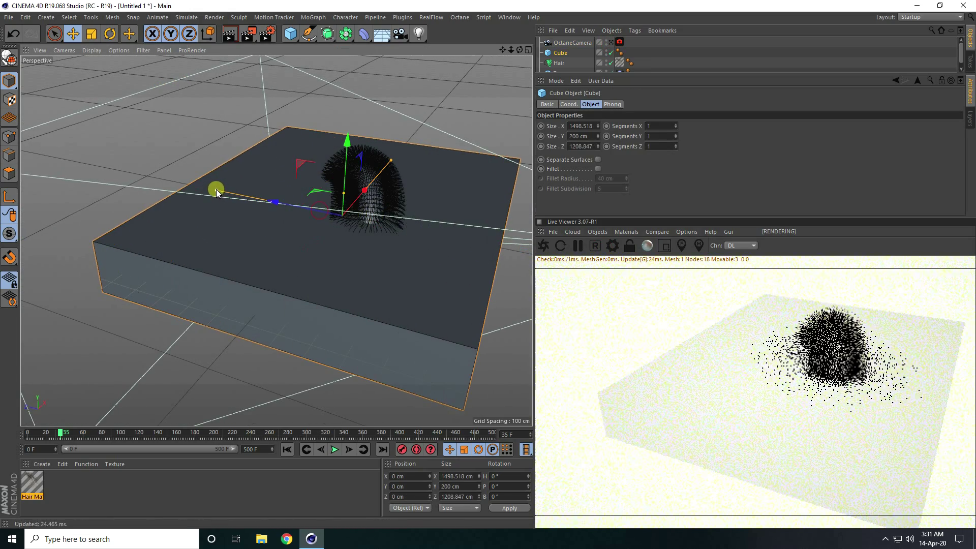
drag(344, 198, 351, 96)
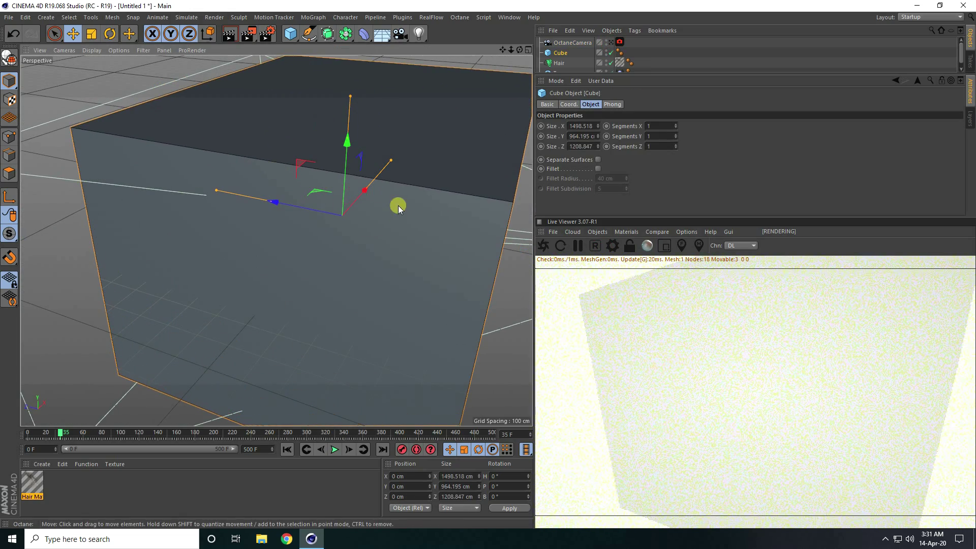
drag(391, 160, 442, 122)
scroll(336, 183, down, 5)
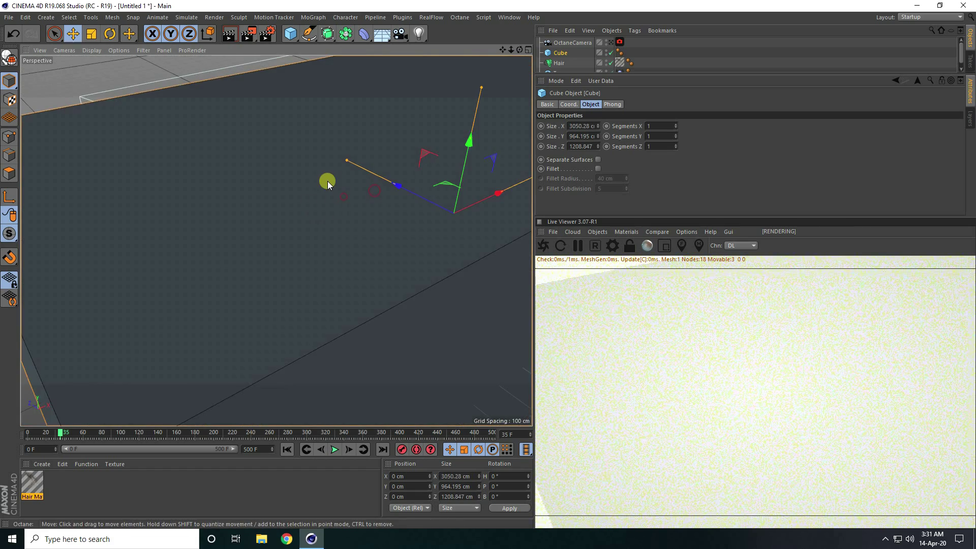
Make the cube editable and delete its front, top and both end polygons, keeping only the floor and back wall.
alt+drag(401, 169, 349, 77)
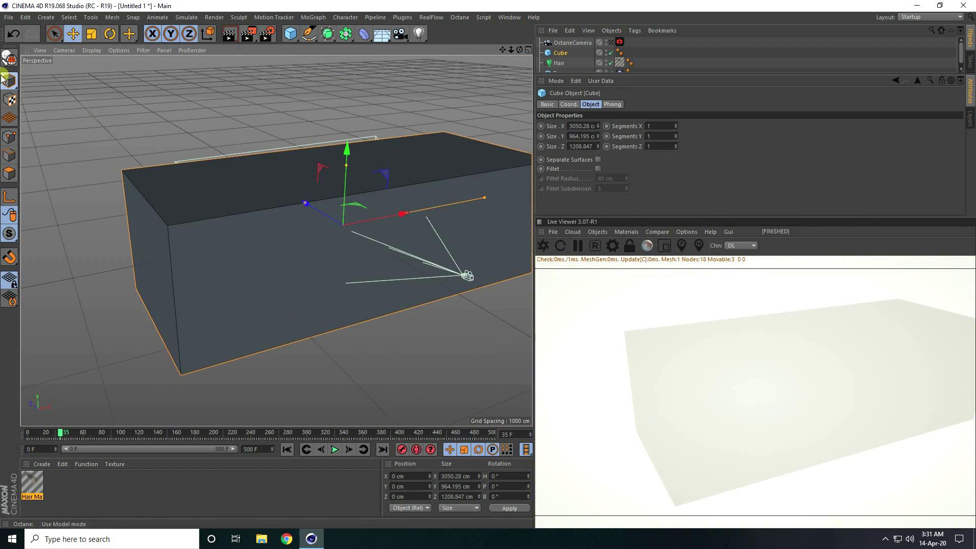
click(7, 60)
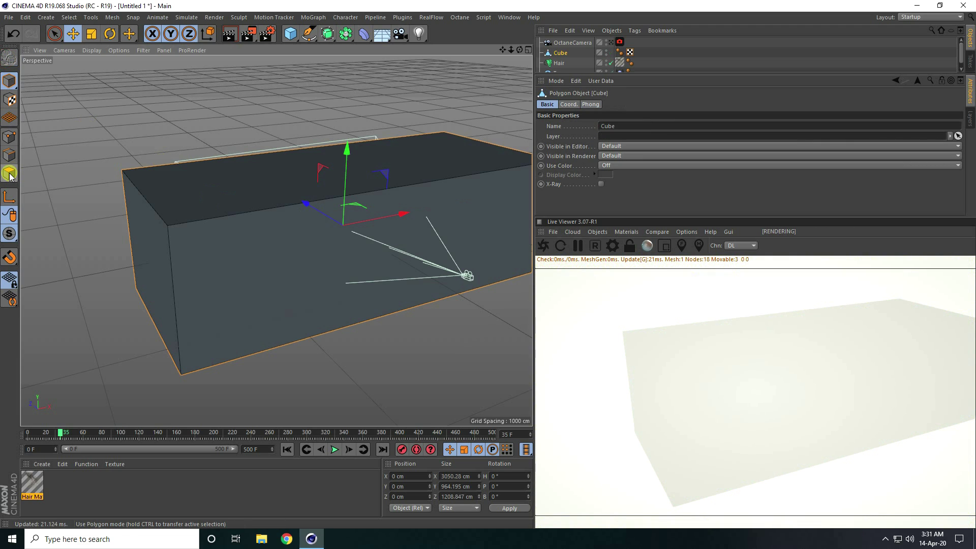
click(10, 174)
click(236, 243)
key(Delete)
click(237, 205)
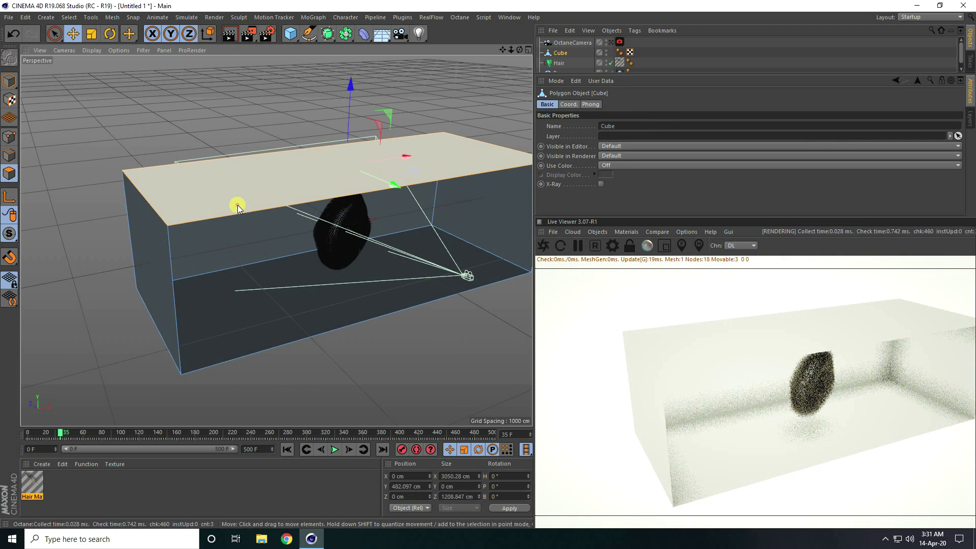
key(Delete)
click(150, 288)
key(Delete)
click(483, 218)
key(Delete)
click(462, 244)
click(198, 233)
Bevel the edge between the floor and back wall with a 208 cm offset and 33 subdivisions.
click(9, 155)
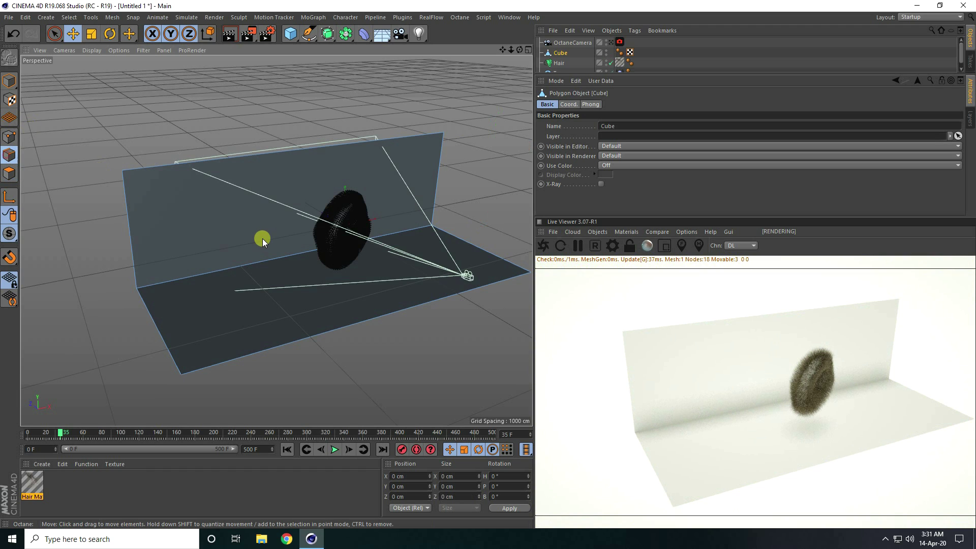
scroll(230, 268, up, 5)
click(285, 258)
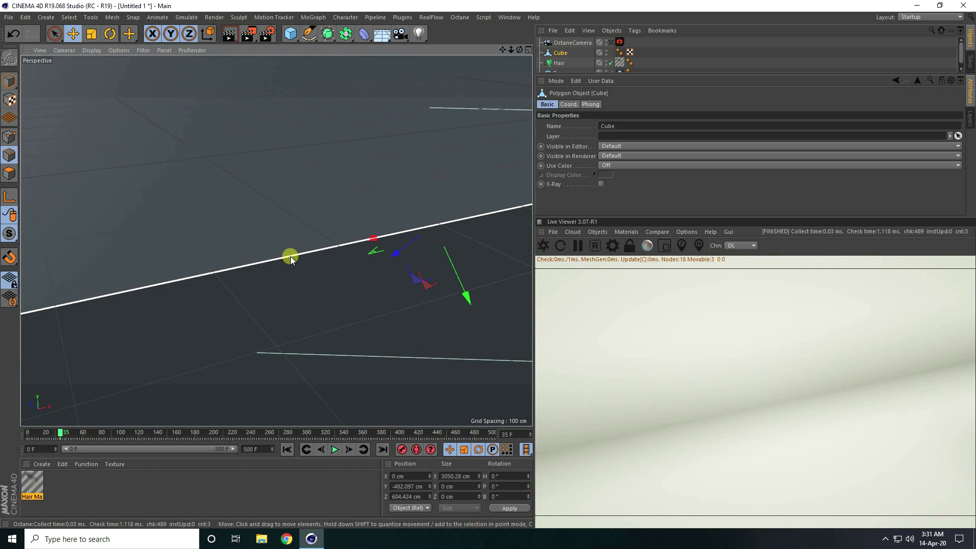
right_click(290, 256)
click(313, 445)
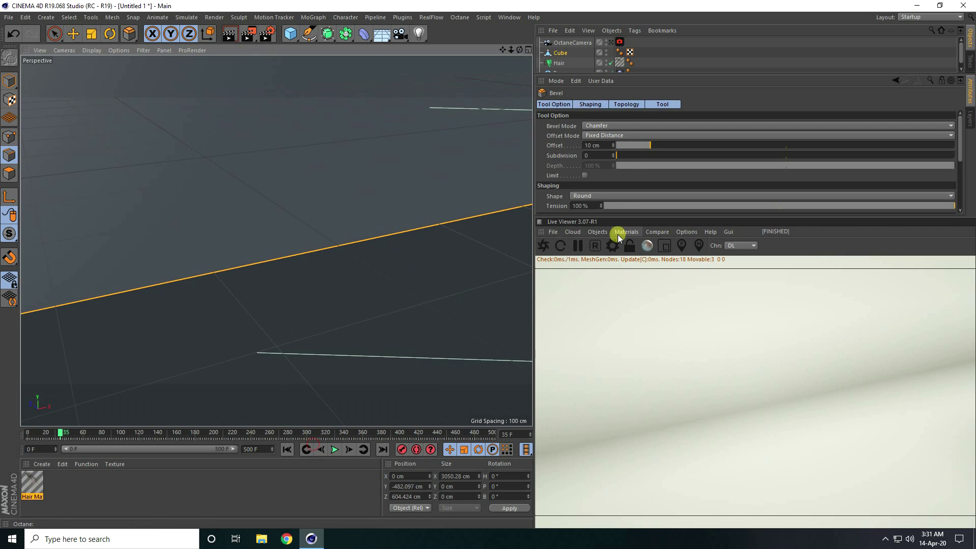
drag(614, 147, 612, 151)
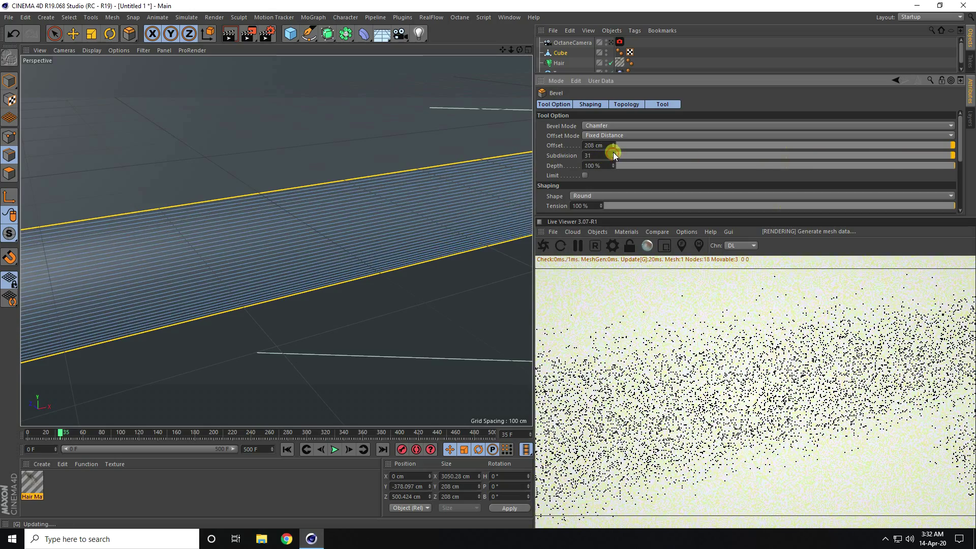
click(9, 81)
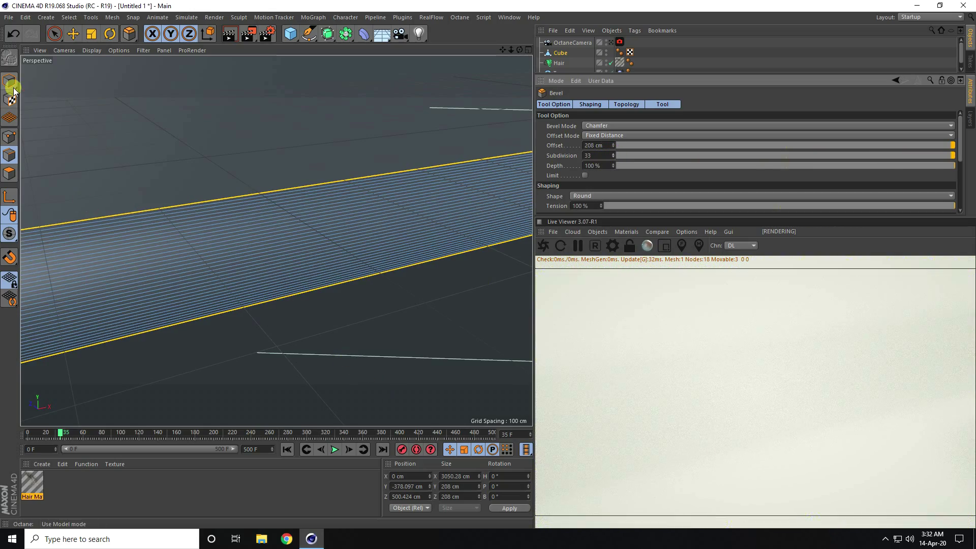
click(73, 34)
Raise the back wall's top points and pull the floor's front points forward, enlarging the backdrop to about 1609 cm in Y and 1825 cm in Z.
key(h)
alt+drag(181, 233, 220, 196)
click(11, 138)
click(54, 34)
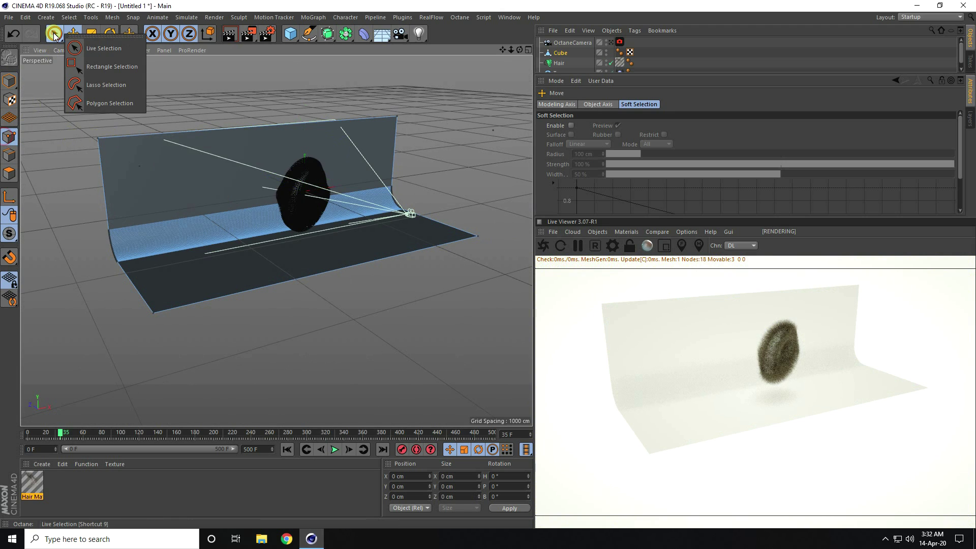
click(76, 63)
drag(54, 91, 395, 148)
drag(270, 86, 488, 269)
alt+drag(243, 231, 347, 202)
drag(376, 378, 375, 294)
drag(295, 236, 320, 238)
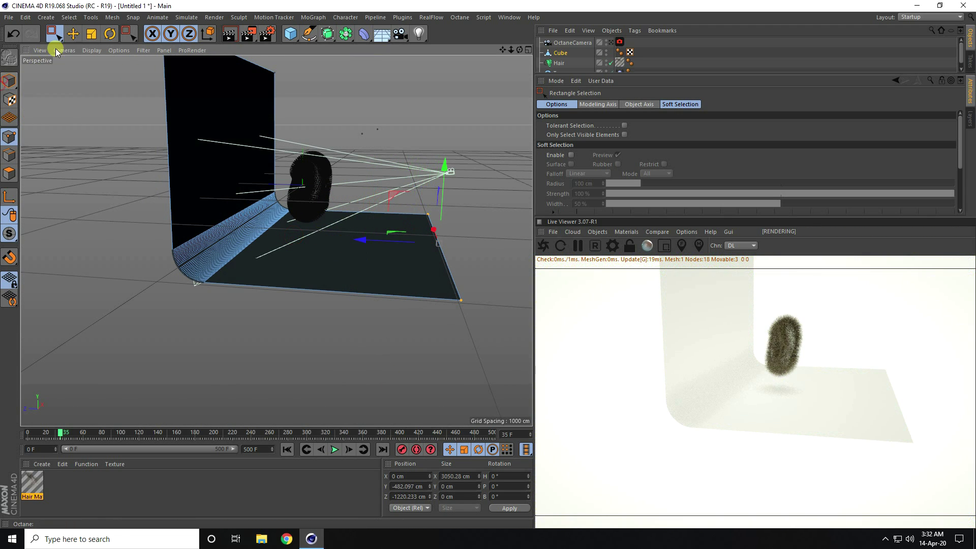
click(72, 33)
click(9, 81)
Look through the Octane camera and pull it back slightly from the torus.
alt+drag(378, 207, 529, 101)
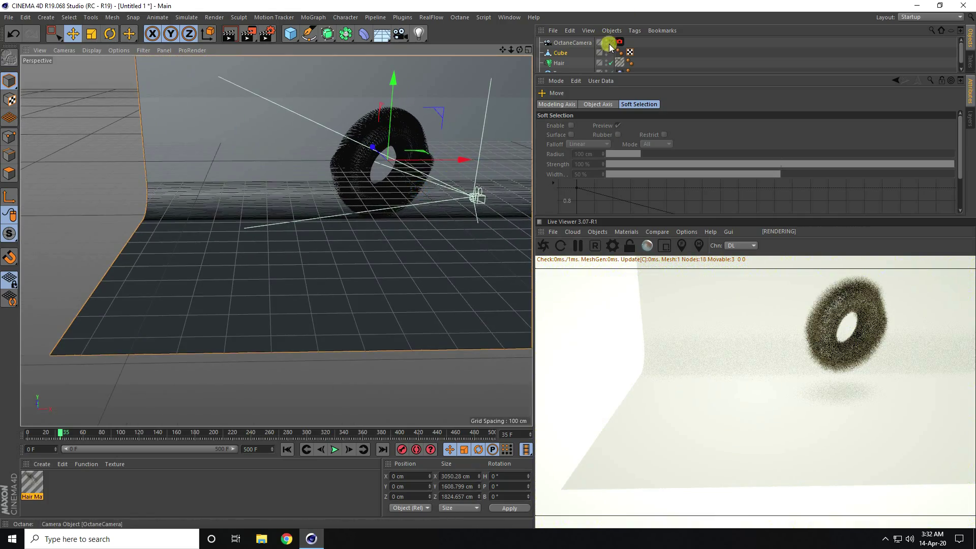
click(611, 43)
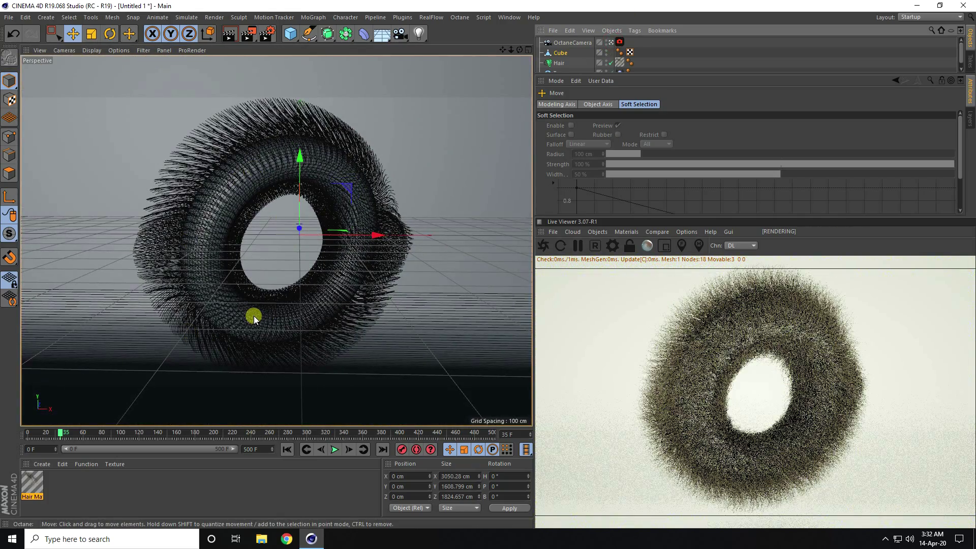
drag(511, 51, 512, 54)
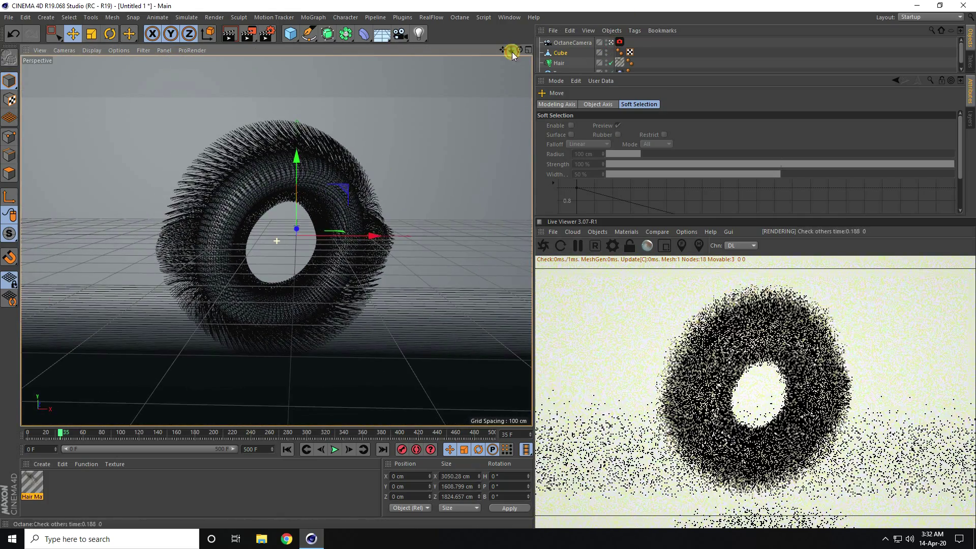
Create a new Octane material and open it for editing.
click(41, 464)
mouse_move(54, 392)
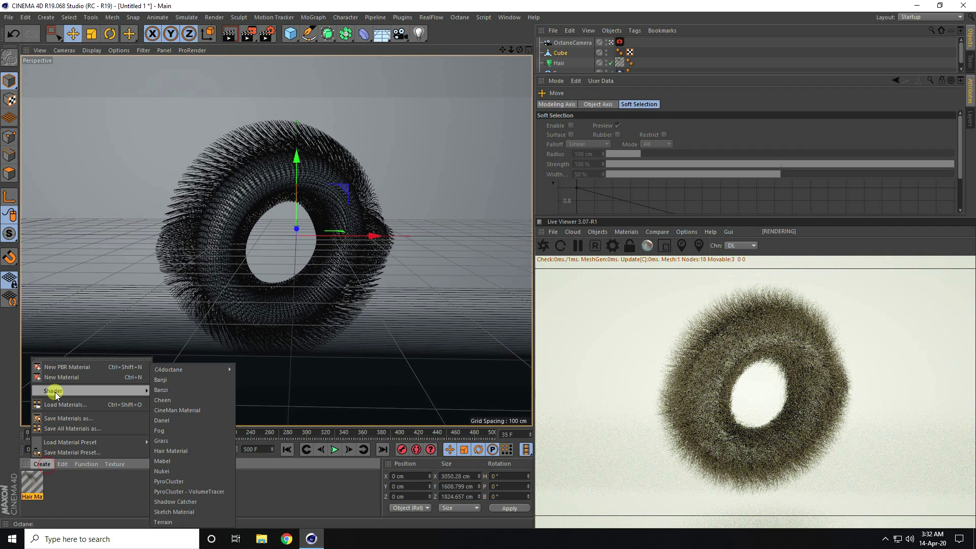
mouse_move(188, 375)
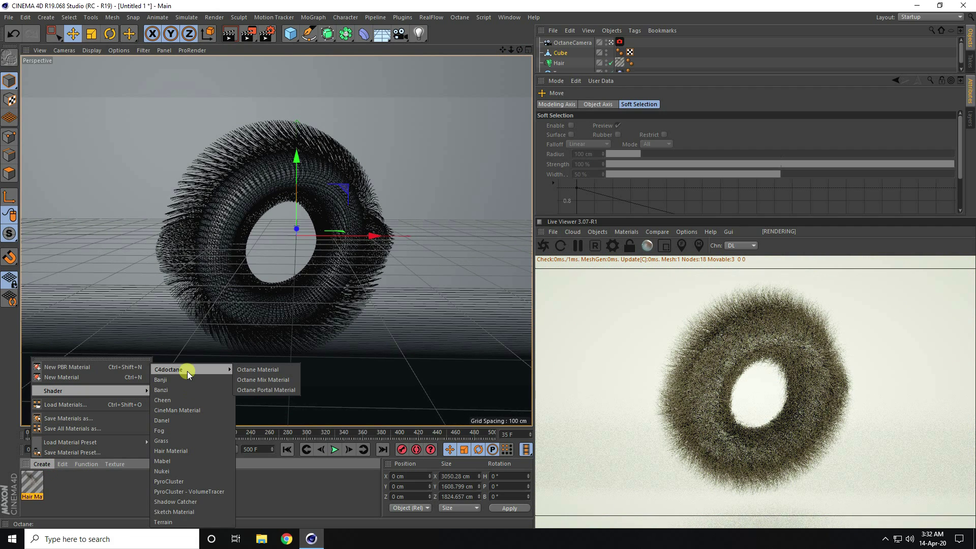
click(262, 373)
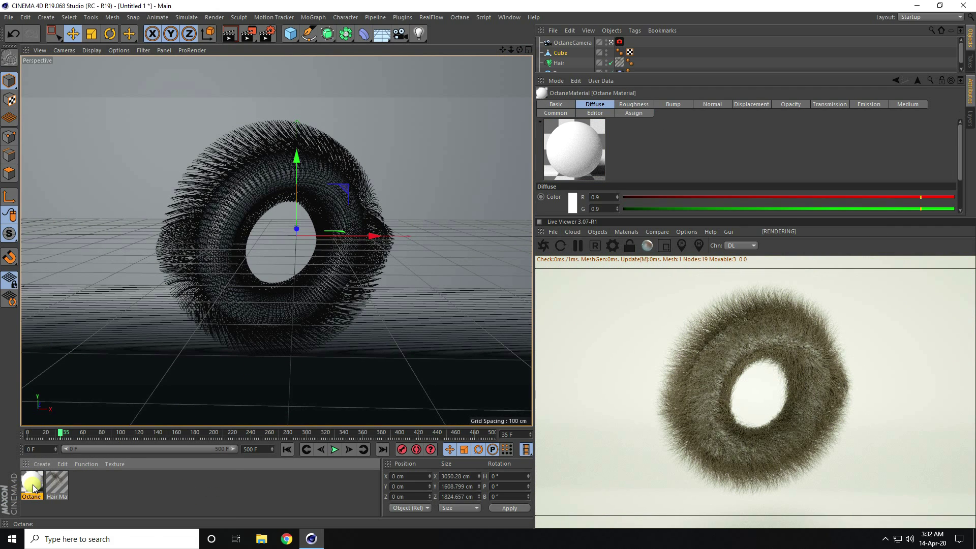
double_click(32, 485)
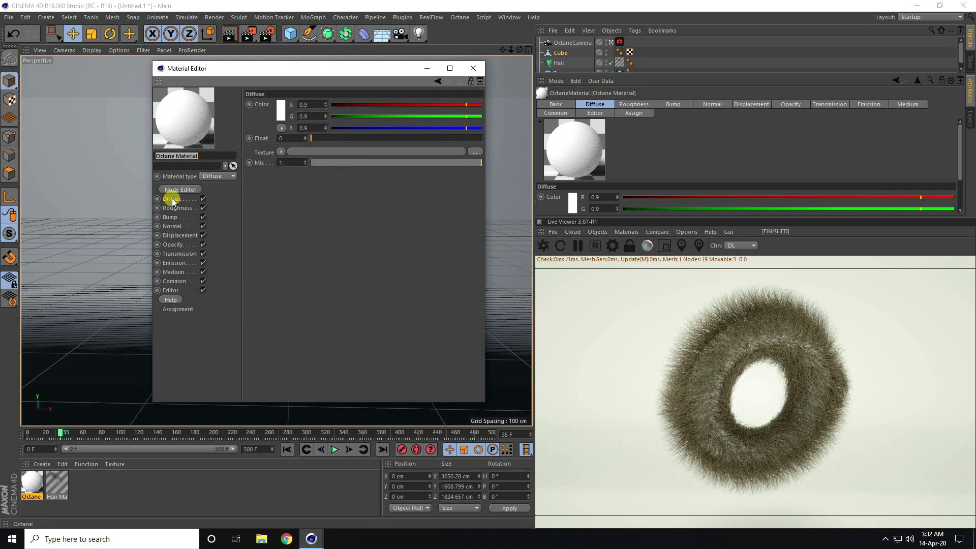
Set the Octane material's diffuse colour to hue 200°, saturation 70% and value 70%, and apply it to the backdrop.
click(281, 110)
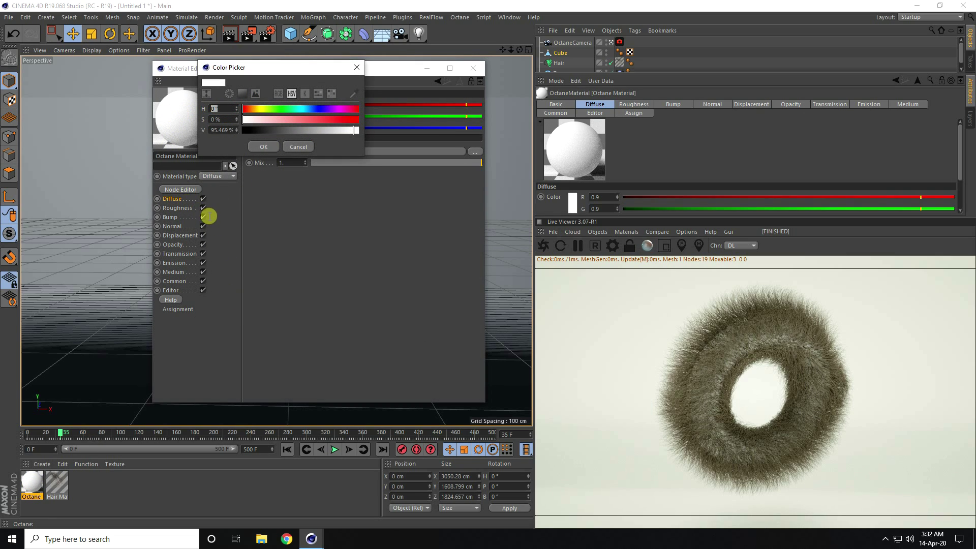
click(219, 118)
text(70)
key(Tab)
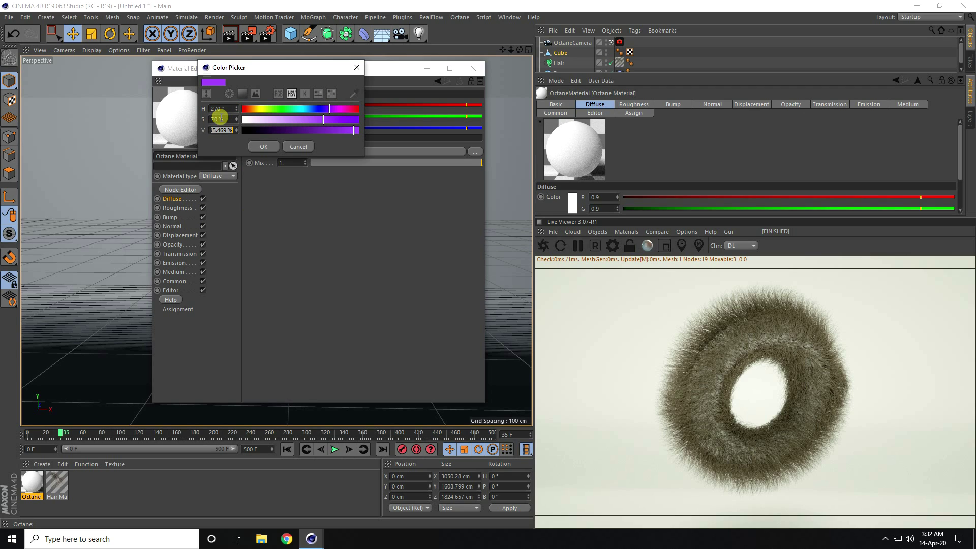
key(Tab)
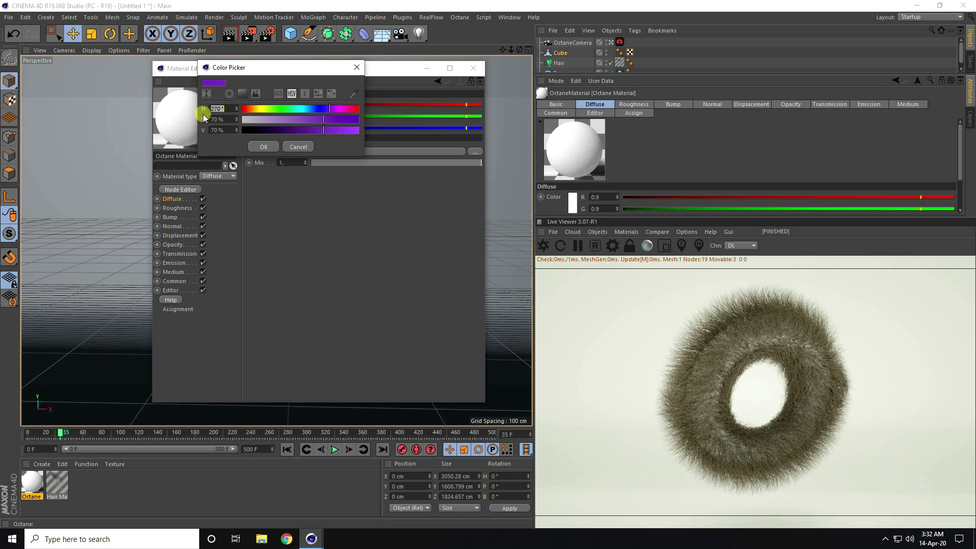
text(200)
key(Tab)
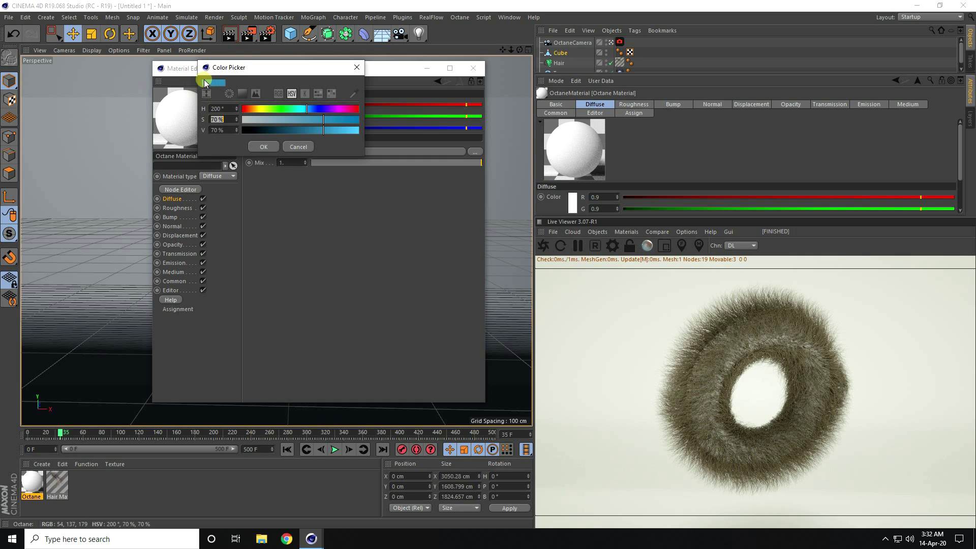
key(Tab)
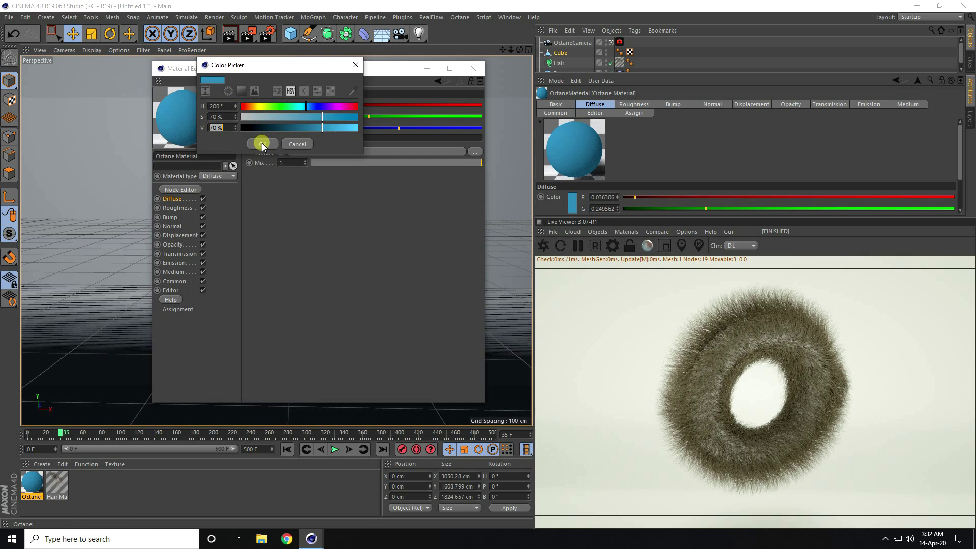
click(262, 144)
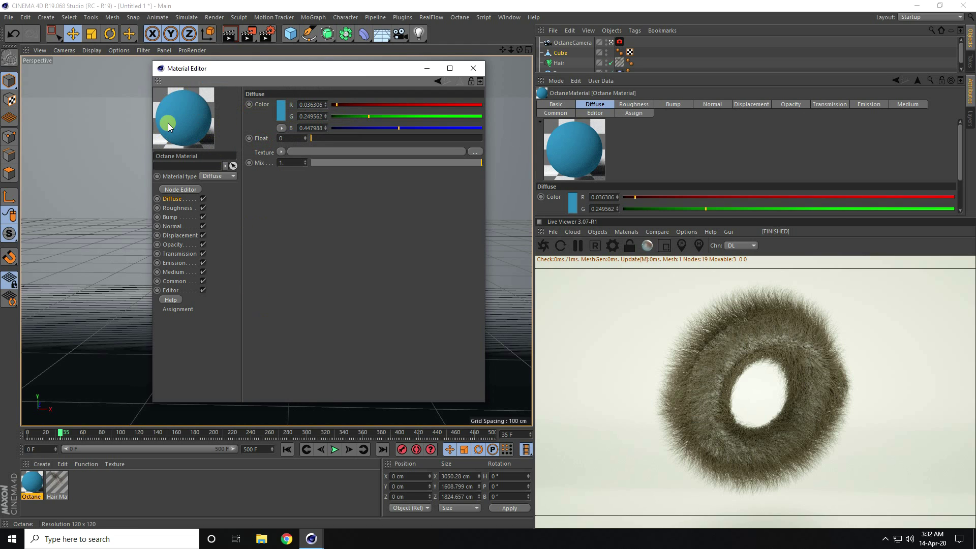
click(472, 69)
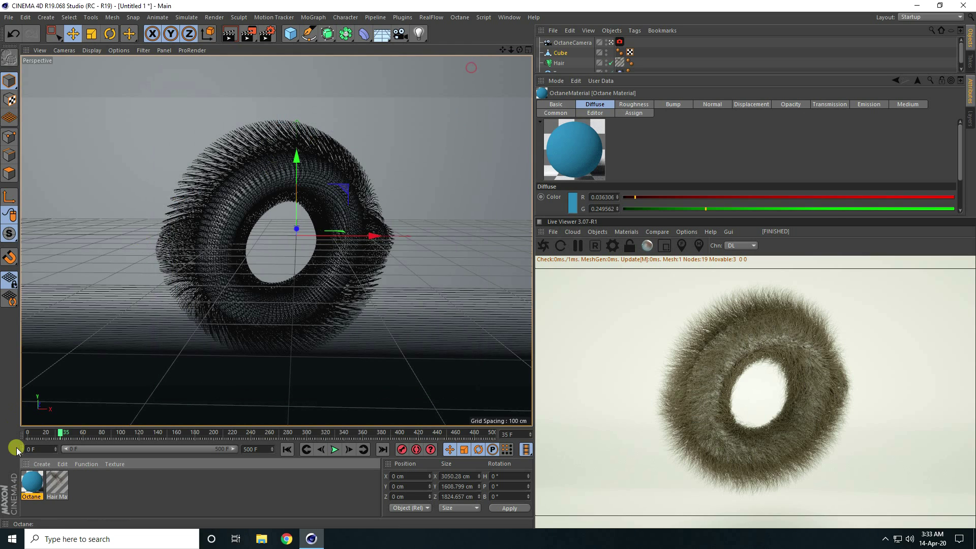
drag(35, 478, 121, 212)
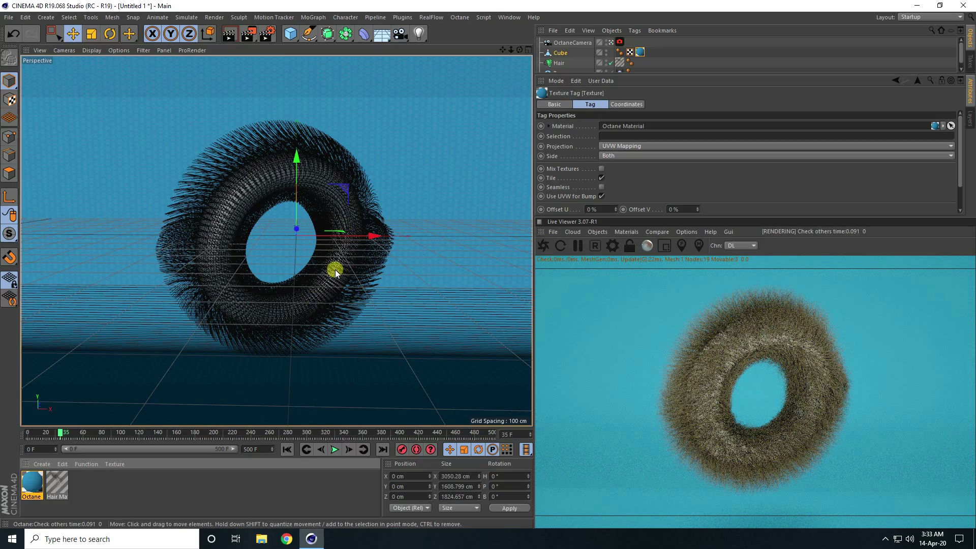
Add a Subdivision Surface, nest the backdrop cube inside it, and return to the Octane camera view.
alt+drag(301, 212, 443, 51)
click(610, 42)
drag(328, 34, 347, 48)
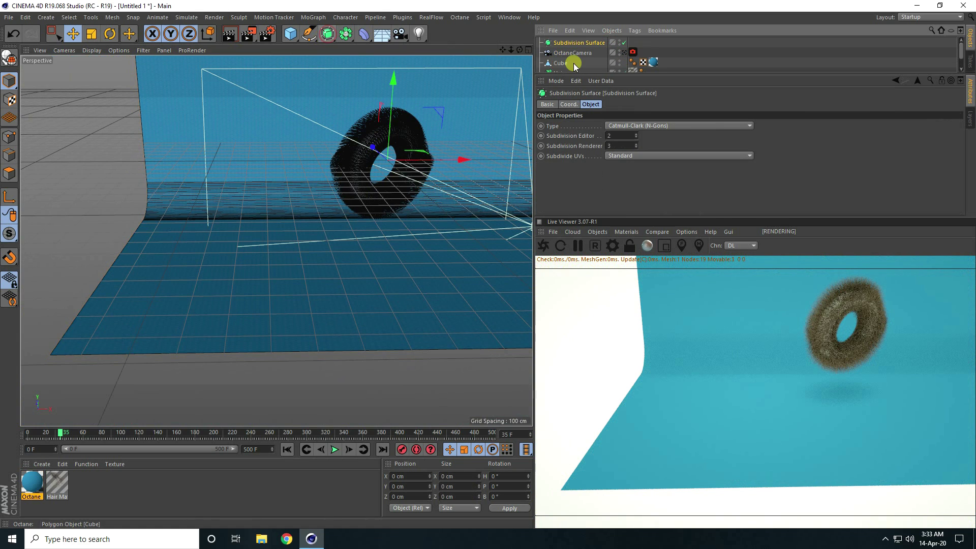
drag(559, 66, 563, 43)
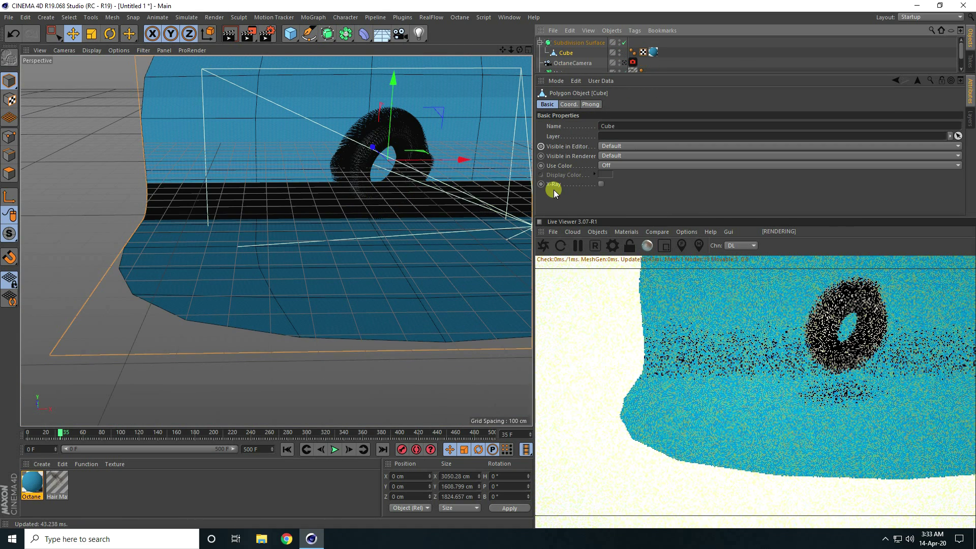
click(624, 62)
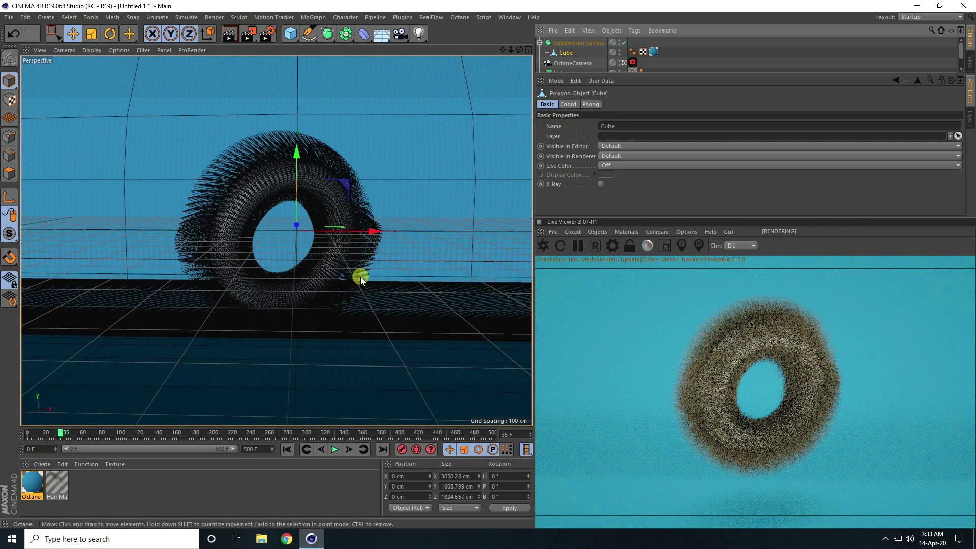
Add an Octane area light and move it in front of the torus, to about -1608 cm in Z.
click(593, 231)
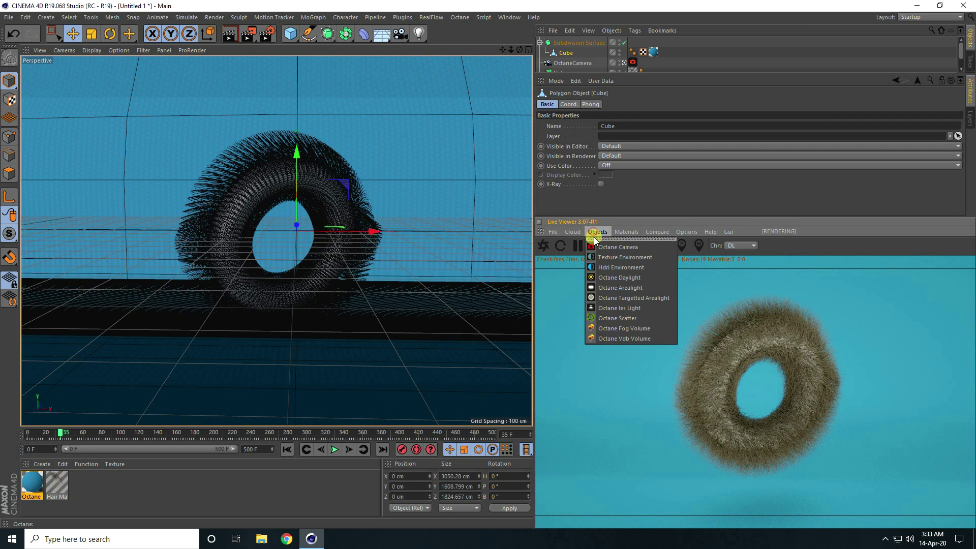
click(646, 286)
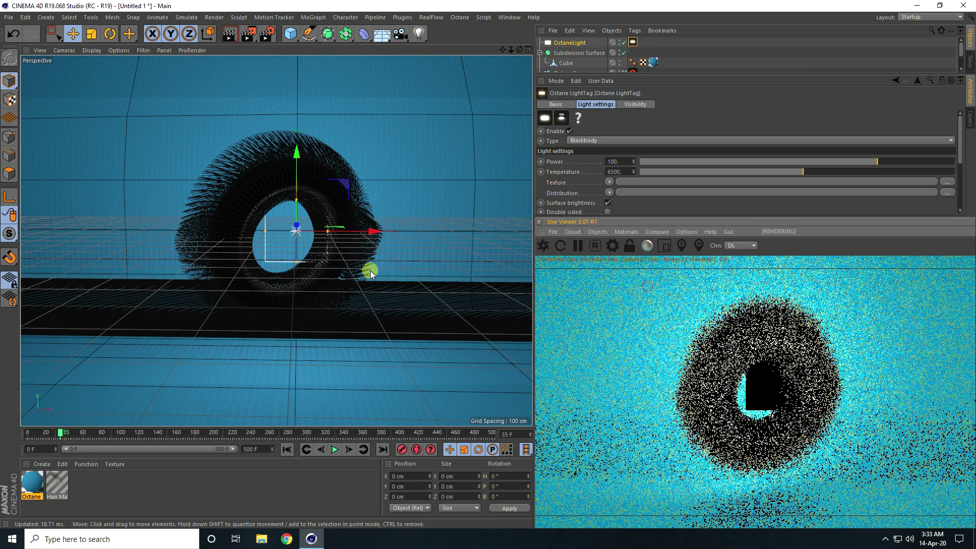
drag(628, 74, 627, 76)
click(623, 73)
alt+drag(379, 173, 429, 281)
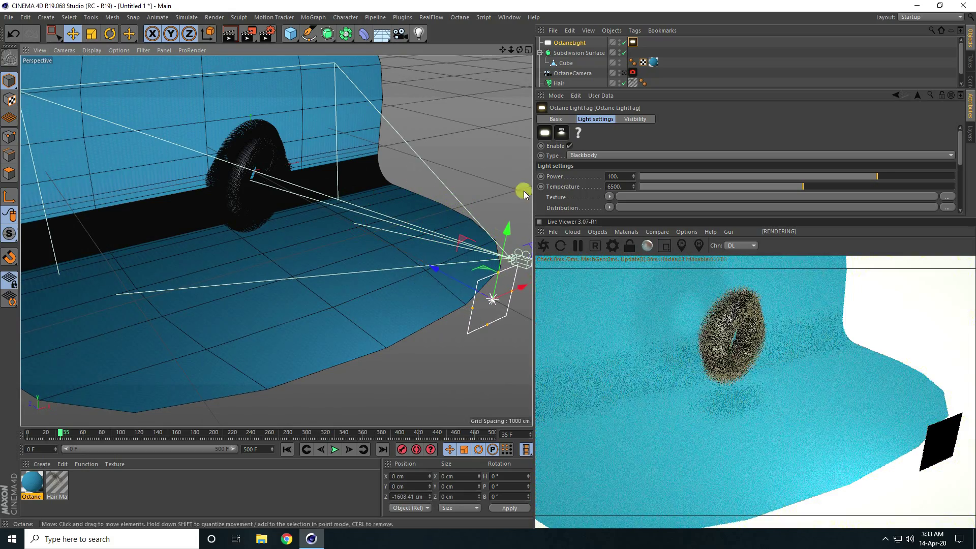
Add a second Octane area light, move it to the torus's left side, raise it, and rotate it towards the torus.
click(604, 234)
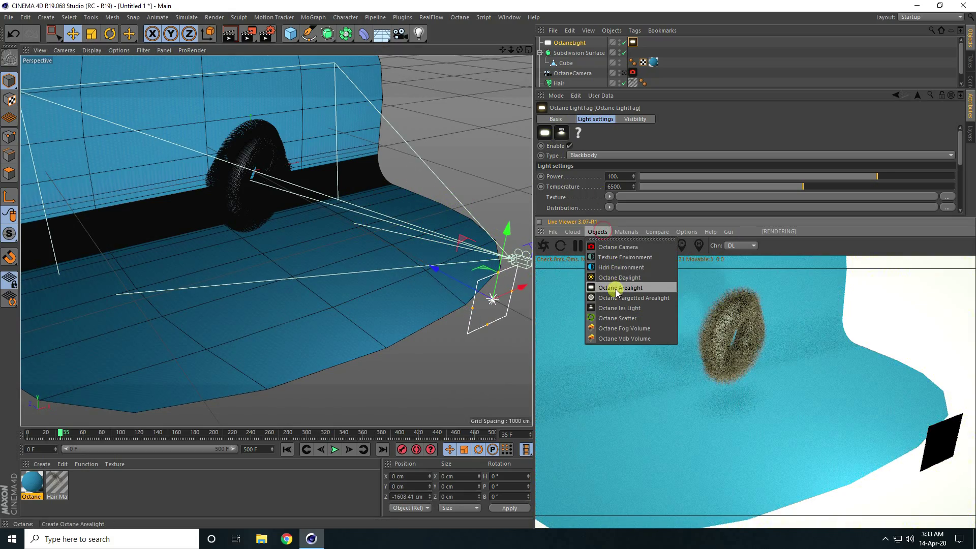
click(617, 283)
drag(364, 165, 216, 200)
click(109, 34)
drag(143, 225, 122, 229)
drag(114, 183, 191, 98)
key(e)
Add a third Octane area light, rotate its heading to 90° and move it to about 989 cm in X.
scroll(130, 163, down, 5)
alt+drag(182, 268, 269, 289)
click(597, 233)
click(639, 285)
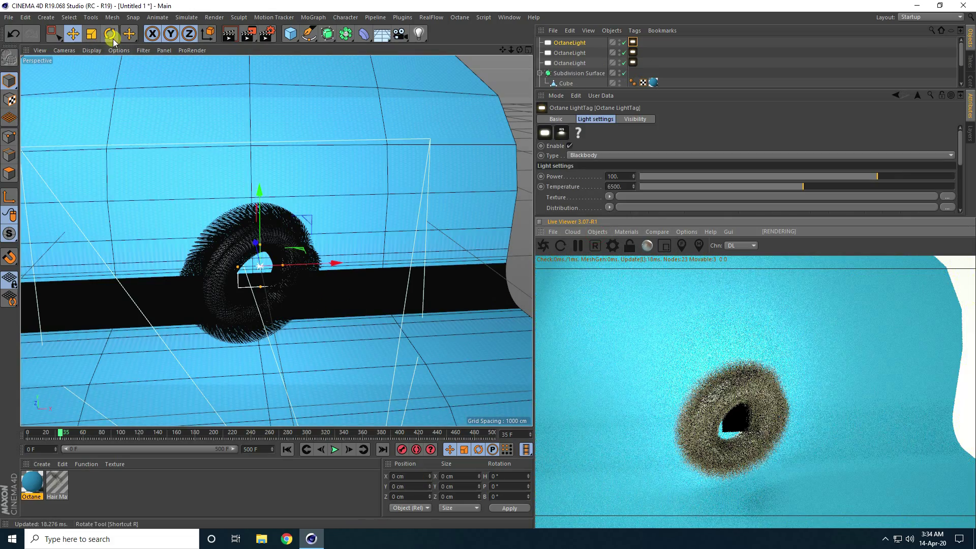
click(111, 35)
drag(230, 284, 127, 112)
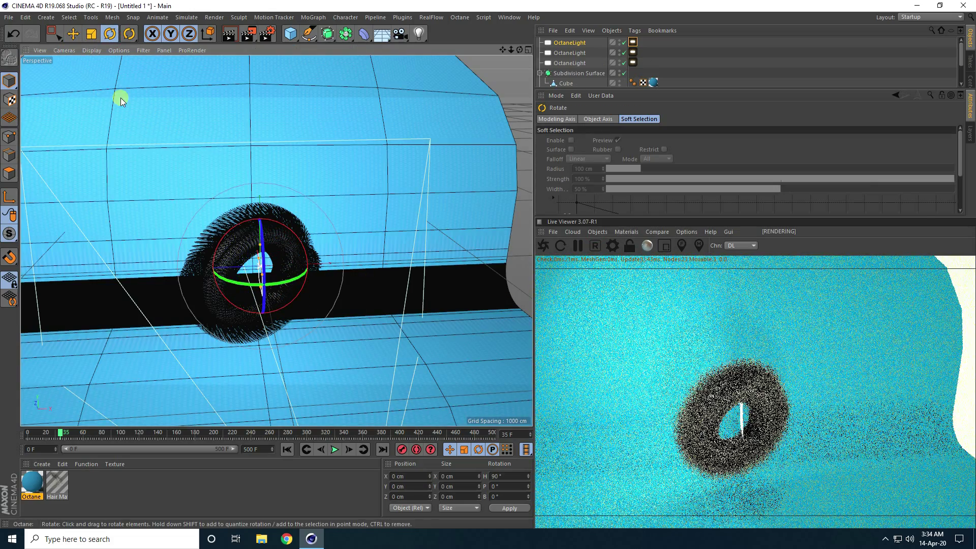
click(73, 33)
drag(178, 269, 401, 267)
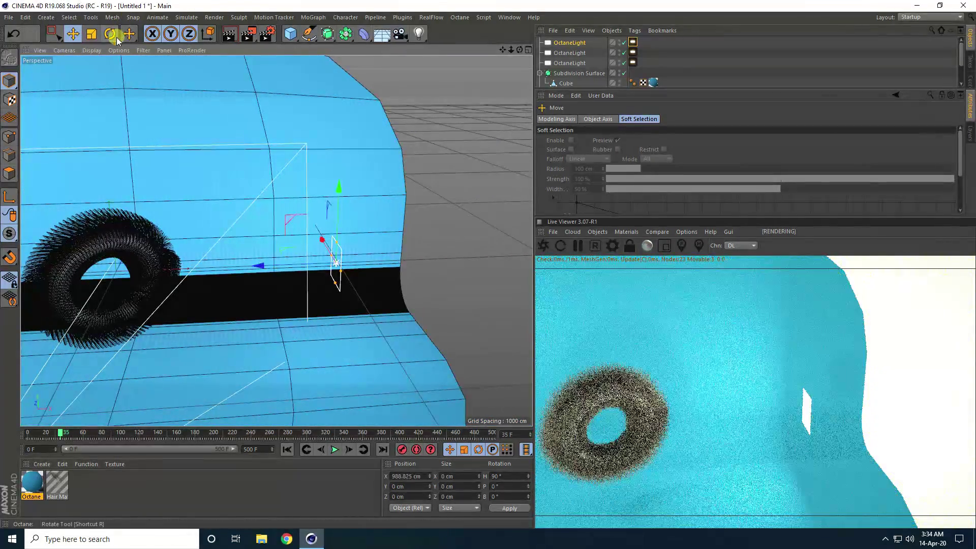
Tilt the third light to -40° pitch, place it at about X 1069 cm, Y 712 cm, and view the scene through the Octane camera.
key(r)
drag(371, 231, 357, 219)
click(72, 33)
alt+drag(89, 117, 333, 199)
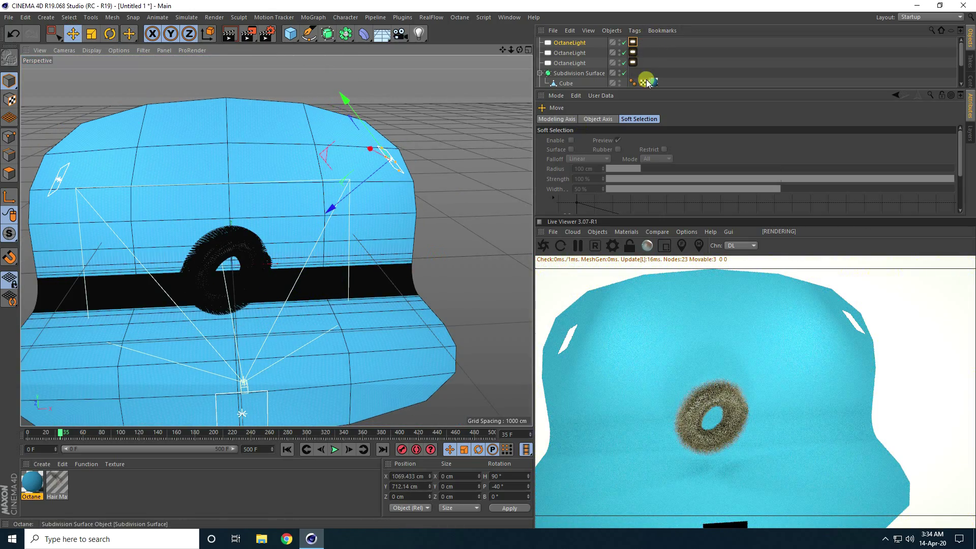
drag(648, 90, 640, 127)
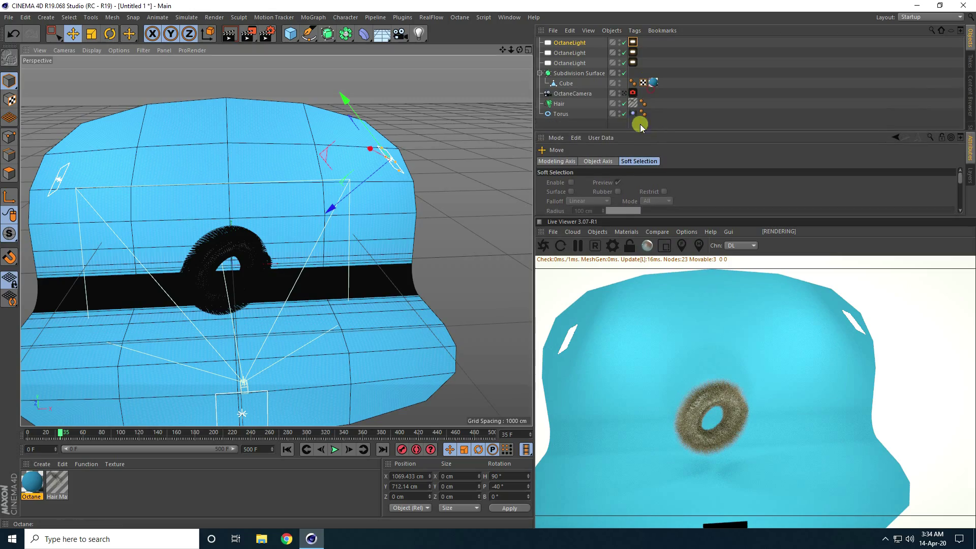
click(624, 93)
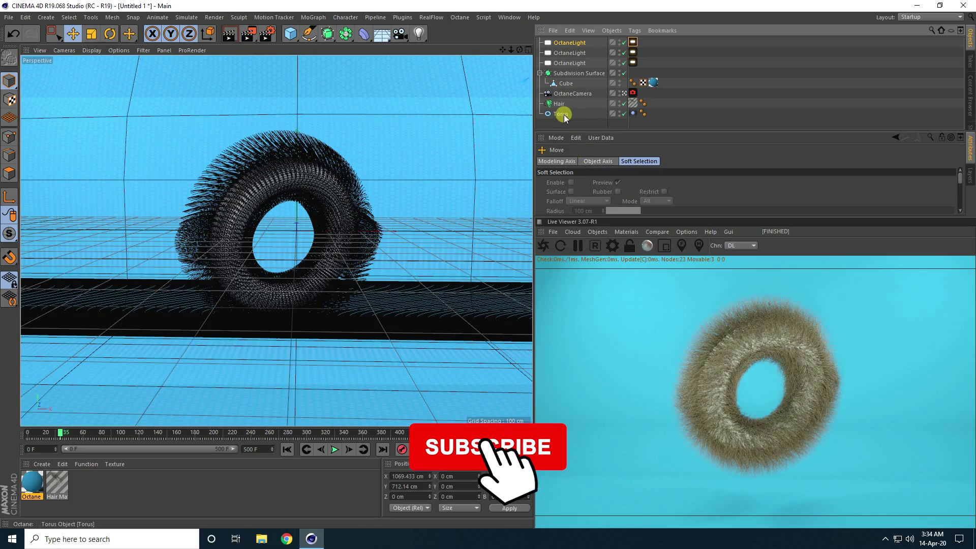
Raise the backdrop's Subdivision Surface beneath the torus to about 82 cm in Y.
click(560, 73)
mouse_move(294, 180)
mouse_down()
mouse_move(291, 139)
mouse_move(298, 169)
mouse_up()
middle_click(299, 172)
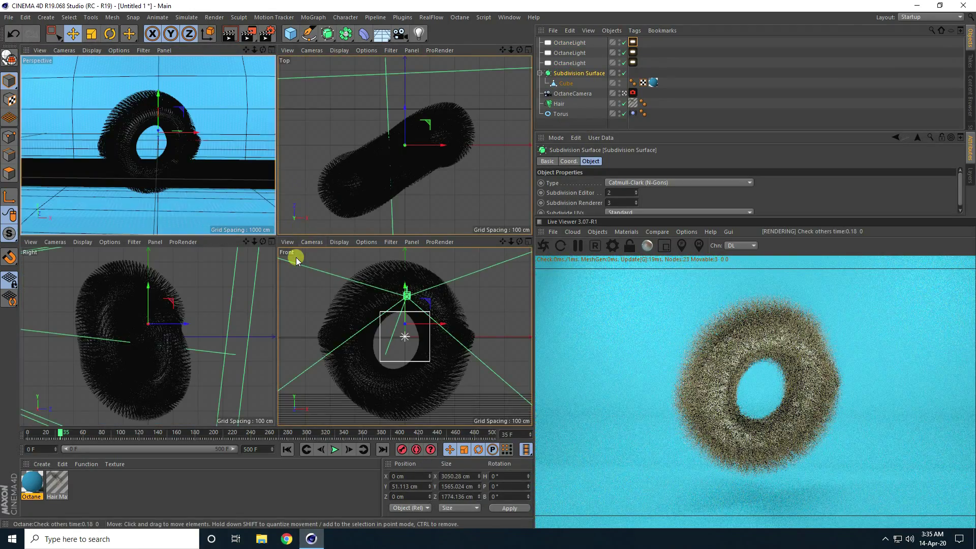
middle_click(296, 257)
drag(274, 154, 273, 147)
middle_click(267, 202)
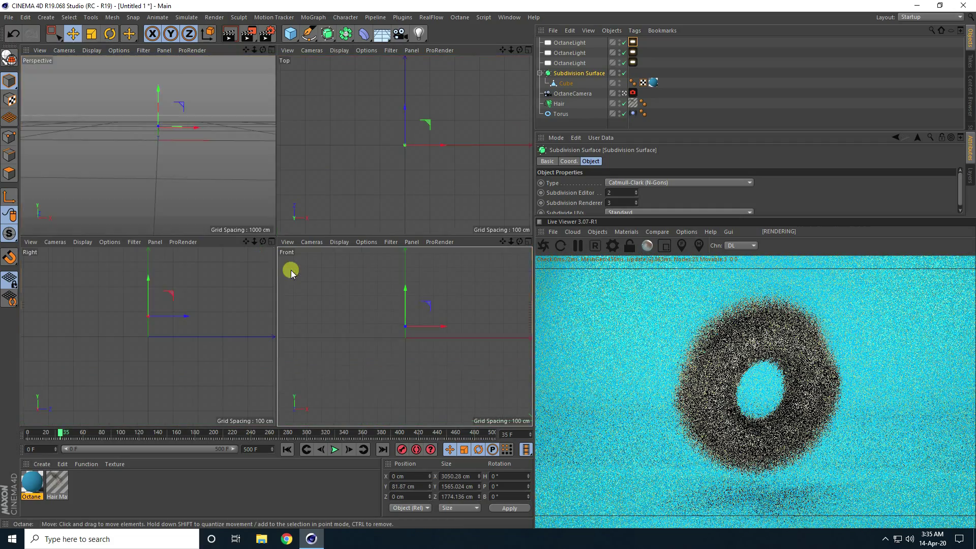
middle_click(185, 152)
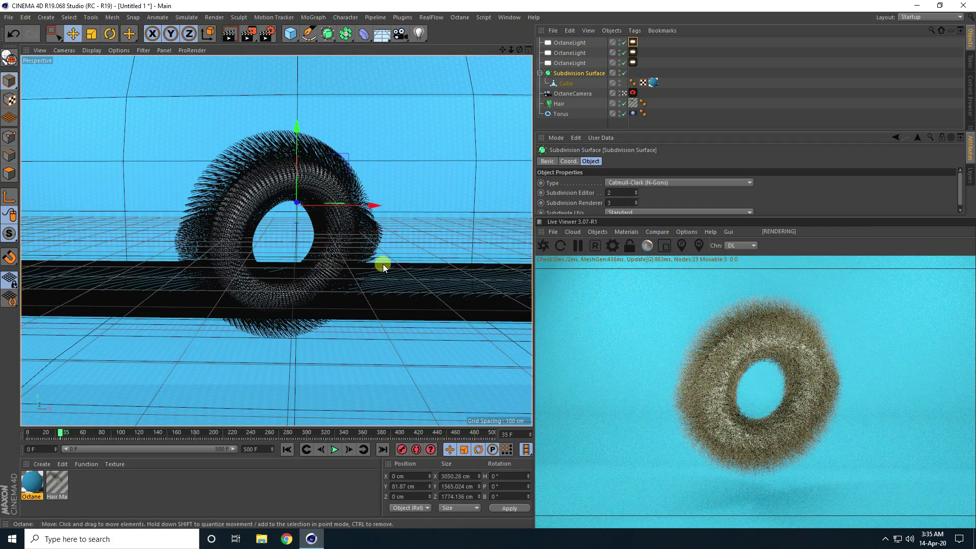
Add an Octane HDRI environment to the scene.
click(595, 234)
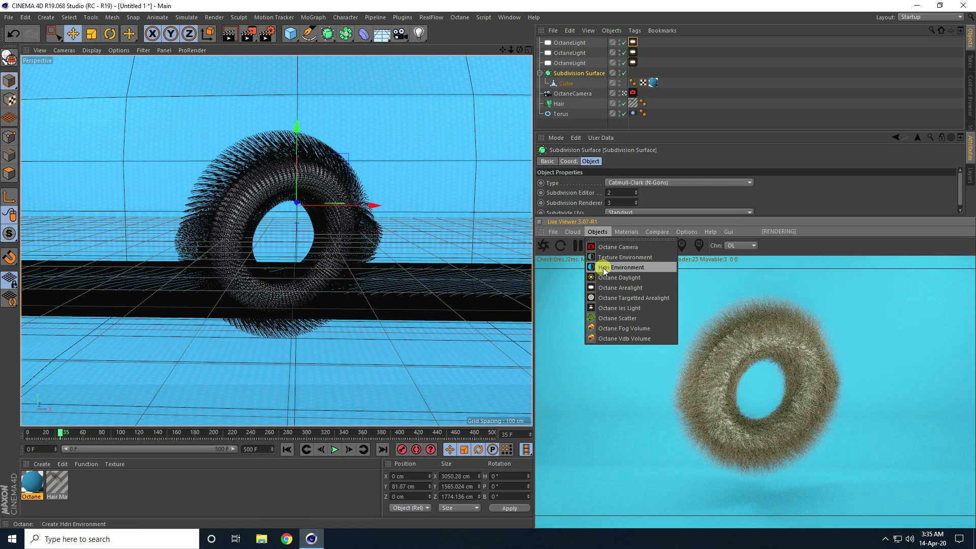
click(624, 268)
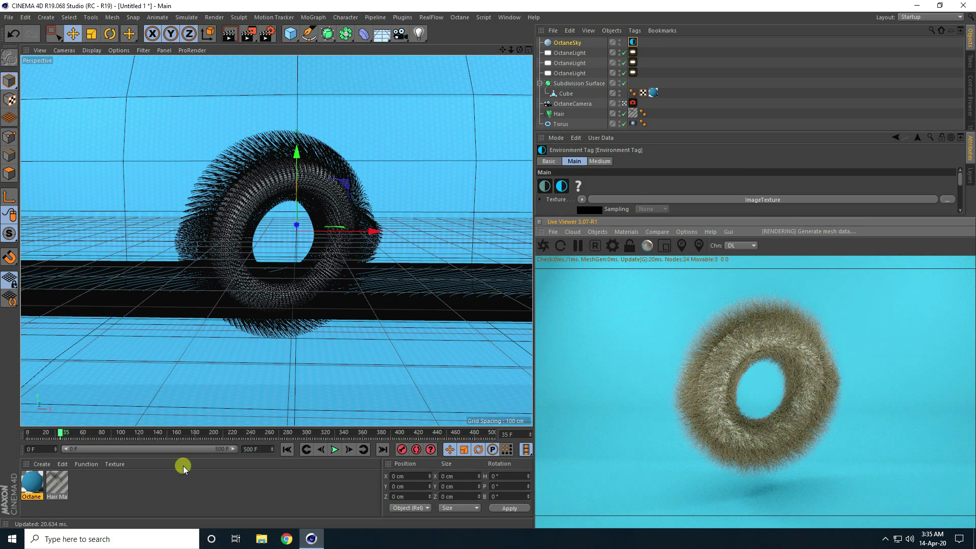
Create a new Octane material, assign a Gradient shader to its diffuse texture and open the shader's properties.
click(41, 464)
mouse_move(137, 390)
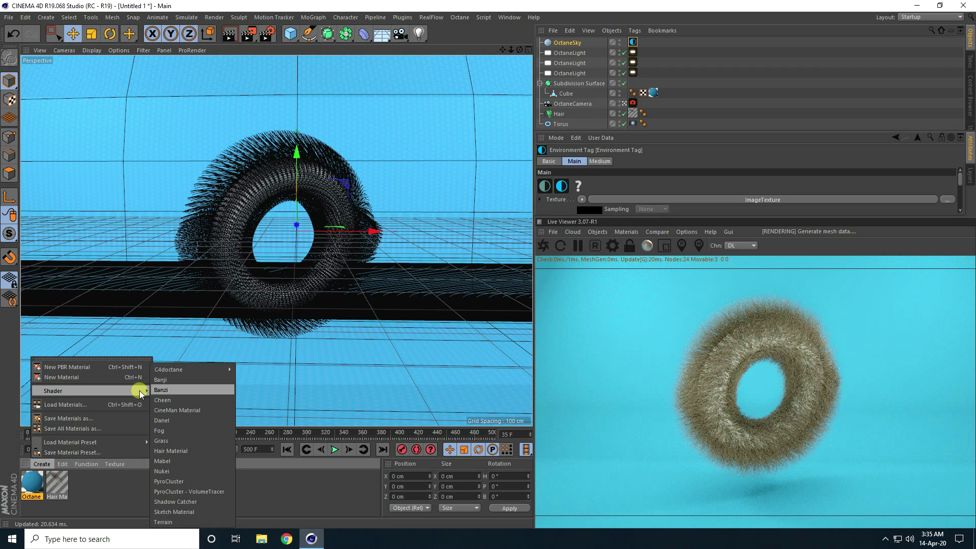
mouse_move(177, 374)
click(256, 371)
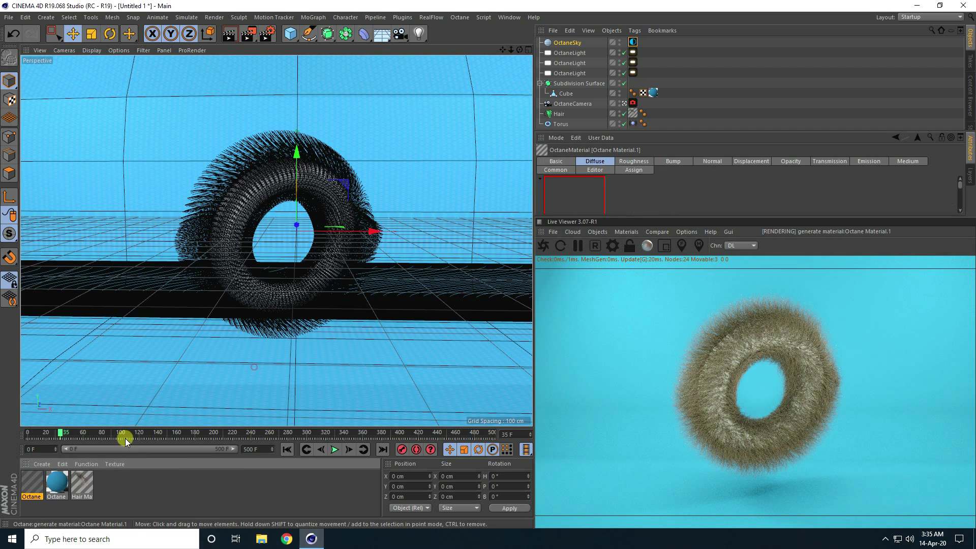
double_click(29, 482)
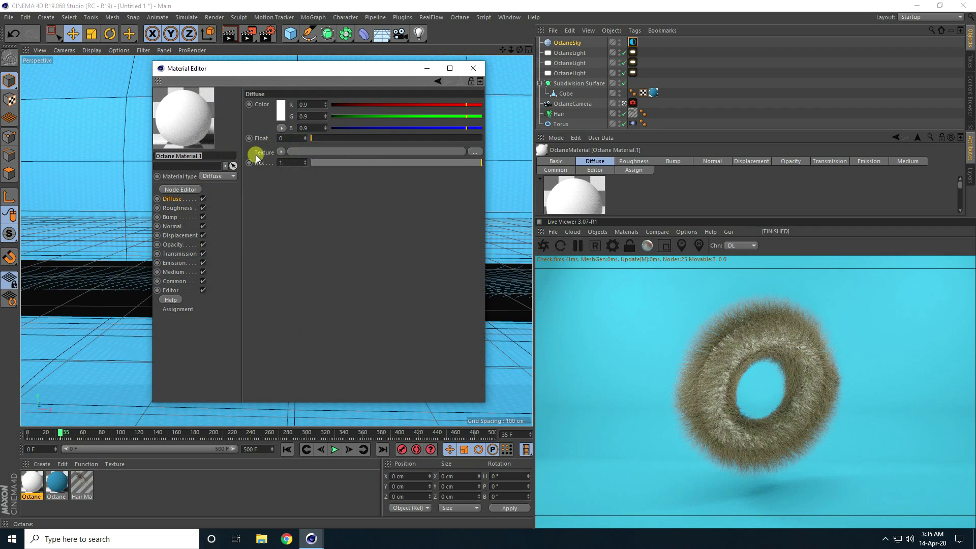
click(280, 152)
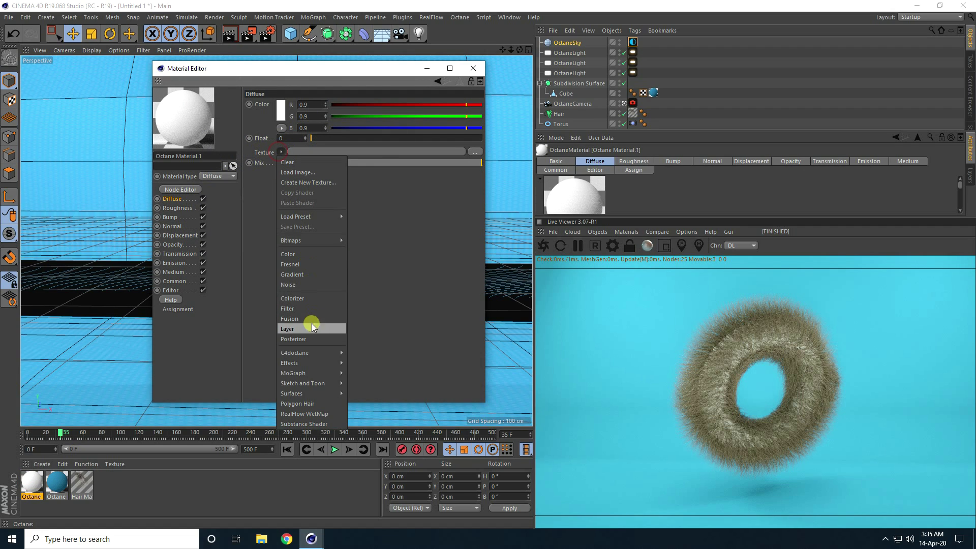
click(303, 273)
click(287, 176)
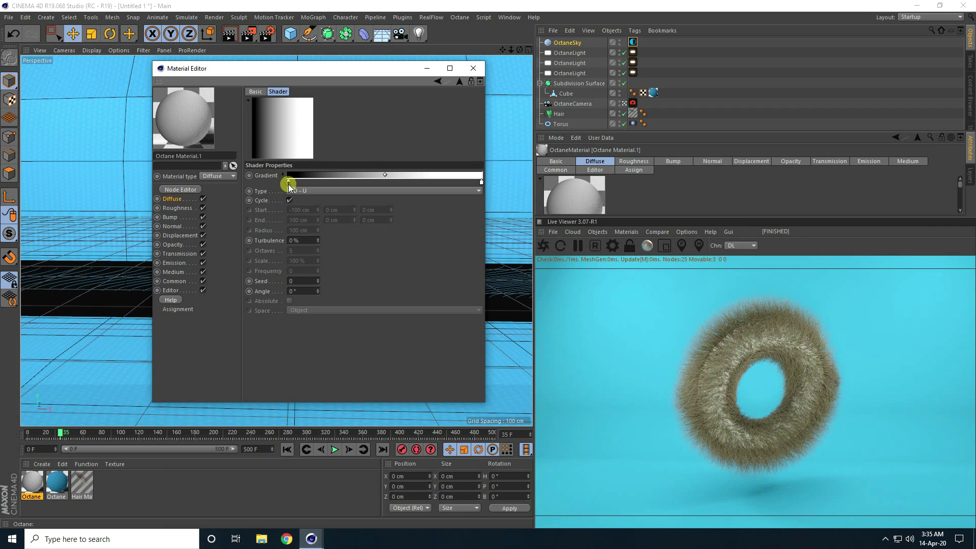
Set the gradient's black start knot to pink with RGB 221, 94, 137.
double_click(288, 183)
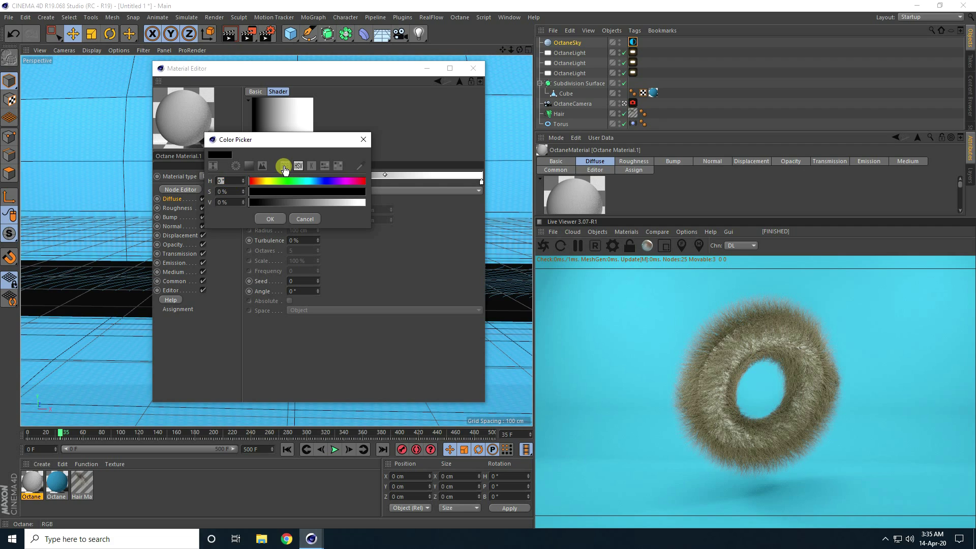
click(284, 166)
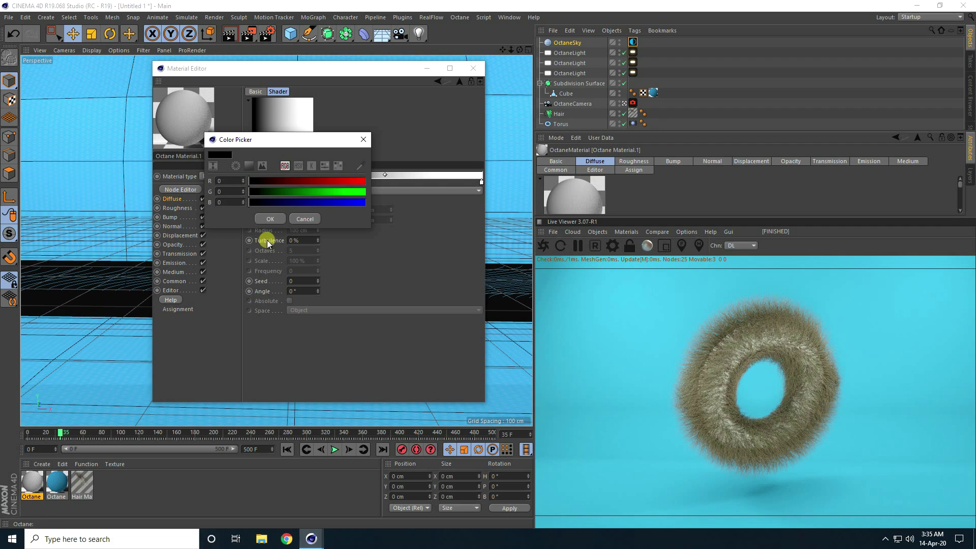
double_click(224, 181)
text(221)
key(Tab)
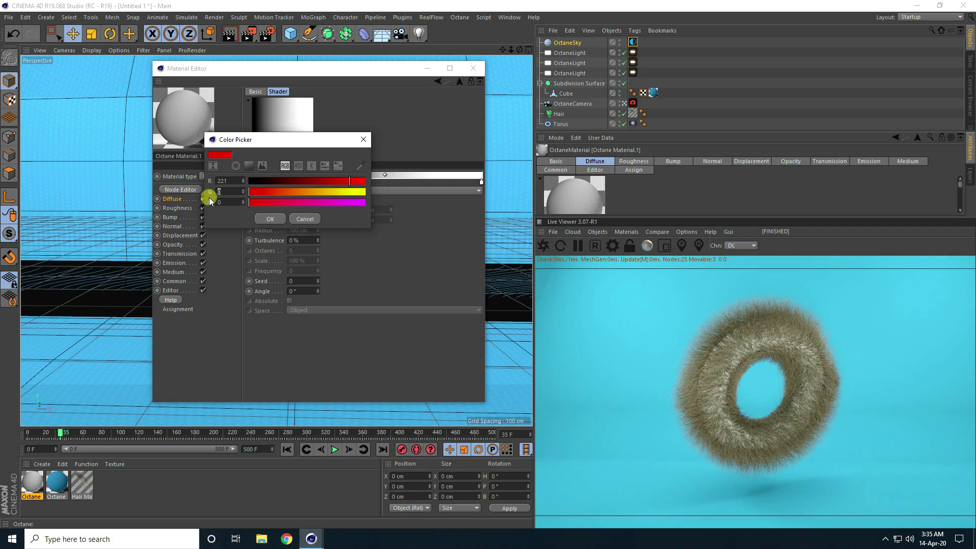
text(94)
key(Tab)
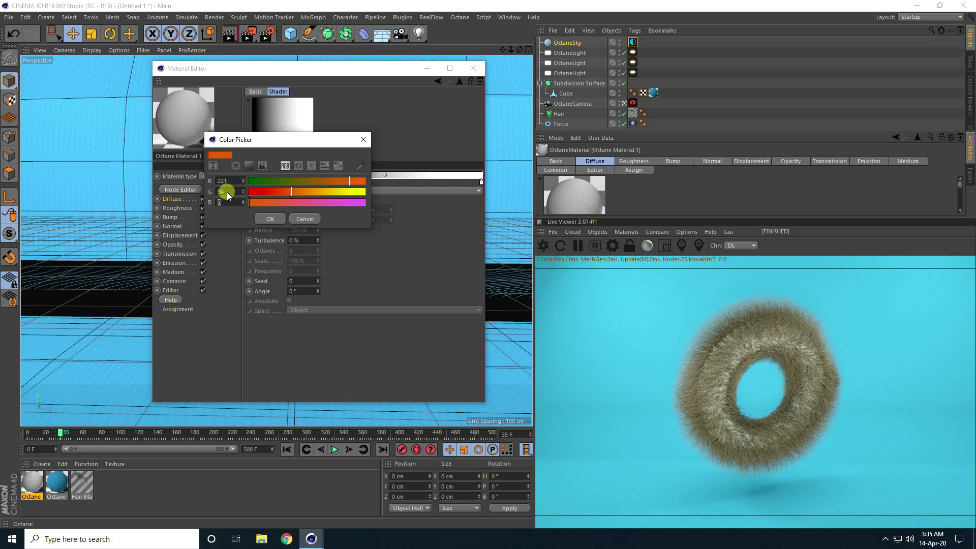
key(Tab)
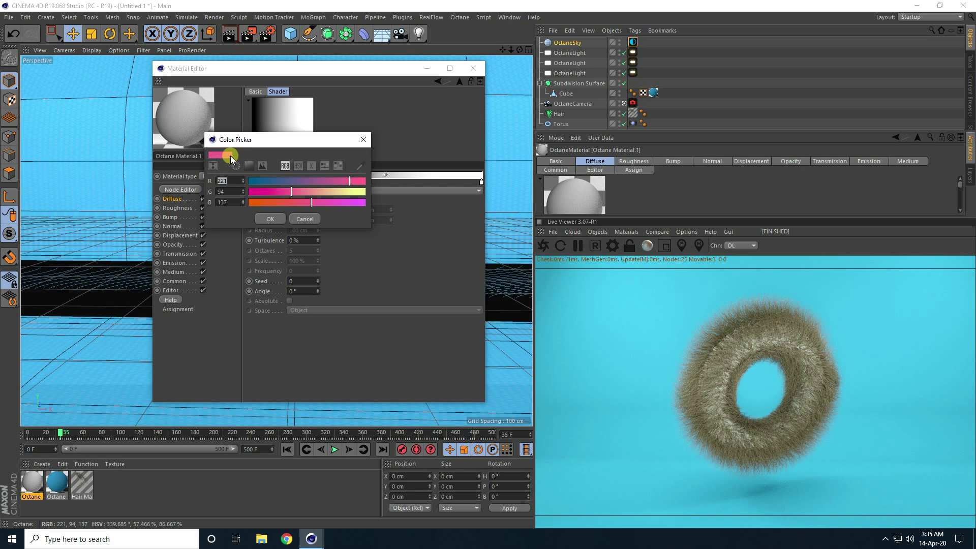
click(270, 218)
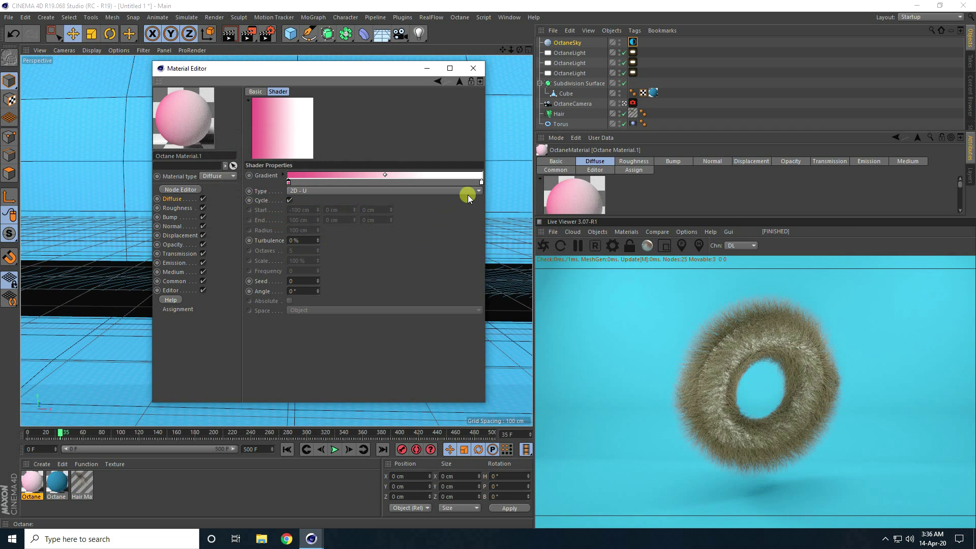
Set the gradient's white end knot to peach with RGB 247, 187, 151.
double_click(482, 183)
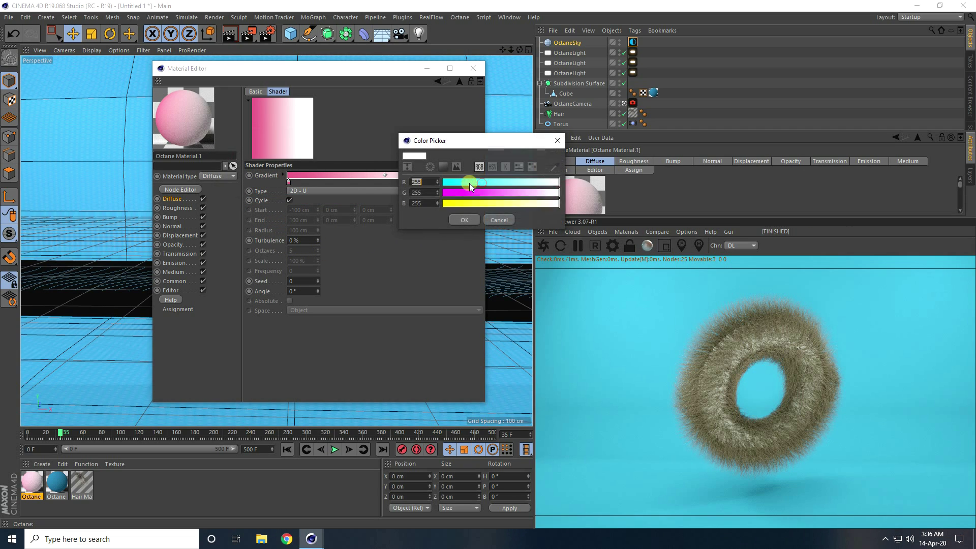
drag(430, 143, 329, 153)
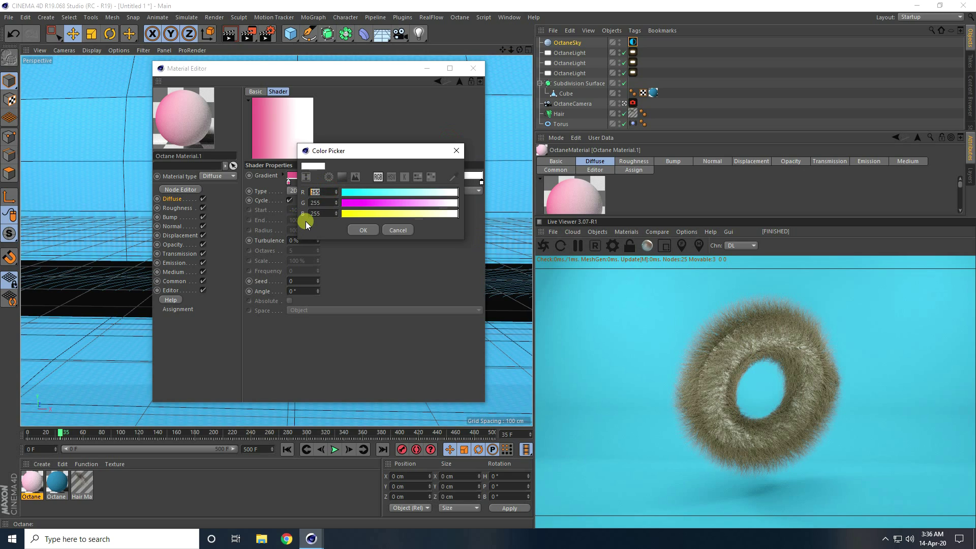
text(247)
key(Tab)
key(Tab)
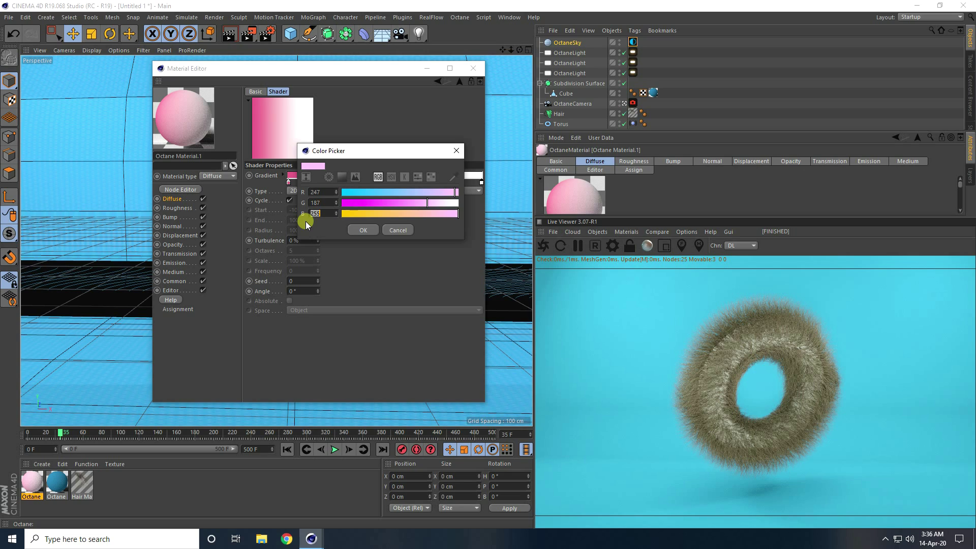
text(151)
key(Tab)
click(362, 231)
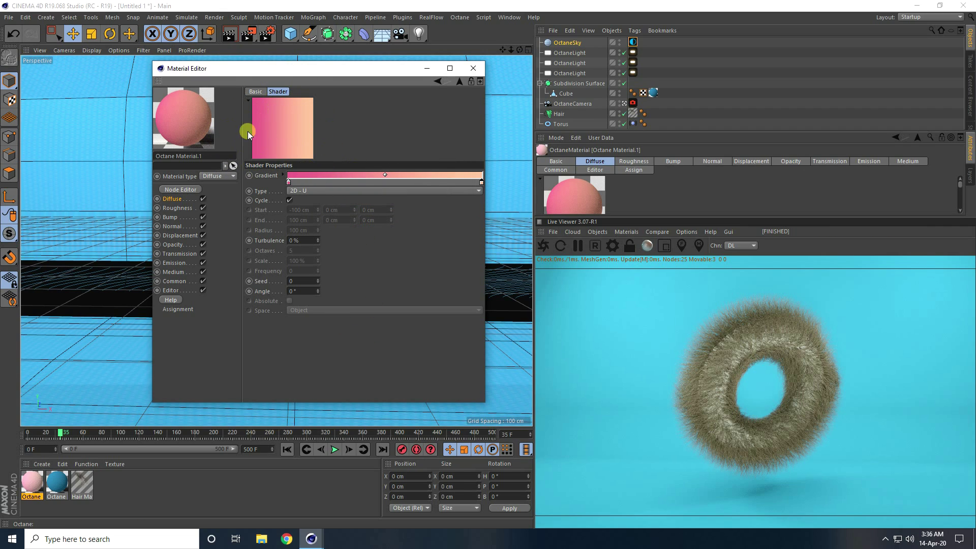
Set the gradient's interpolation to None and move the peach knot to position 50% for a hard split.
click(284, 174)
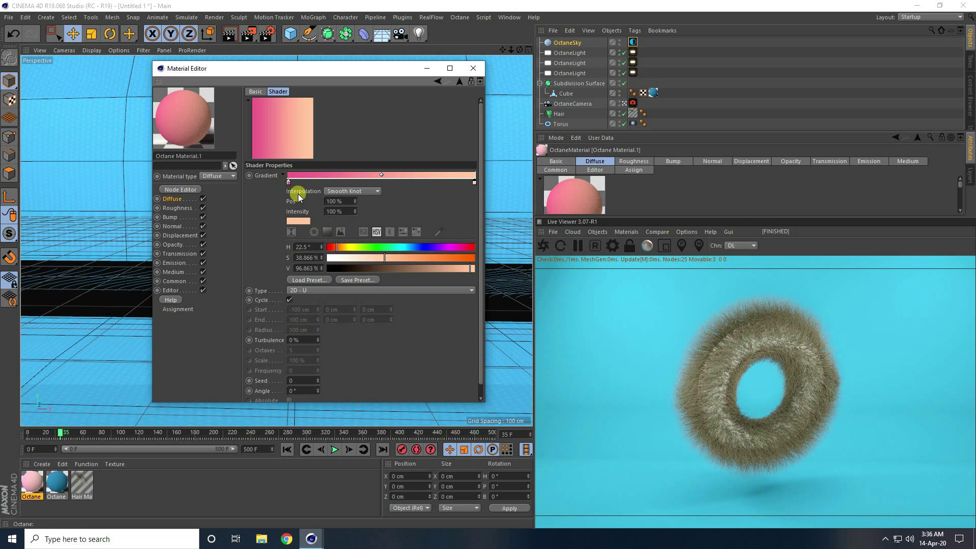
click(340, 191)
click(343, 255)
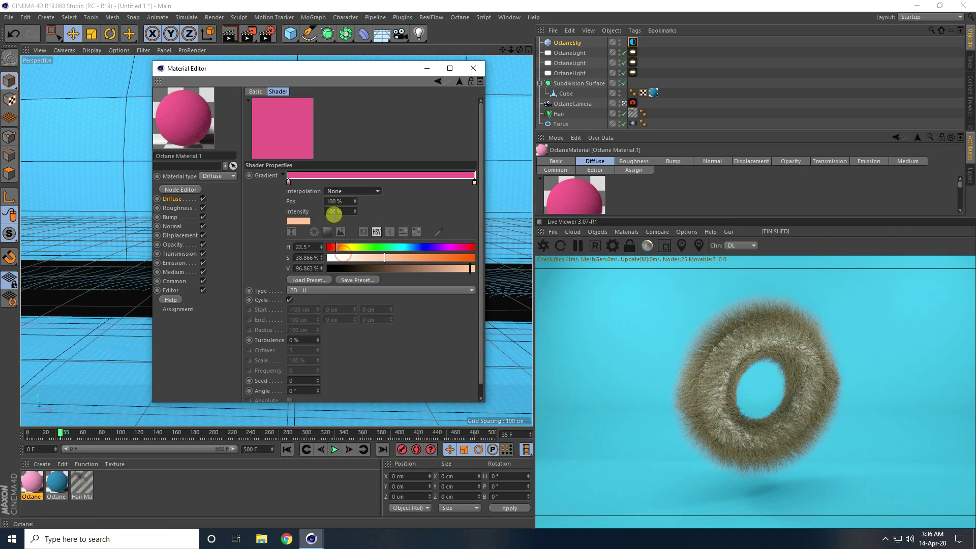
drag(476, 184, 404, 183)
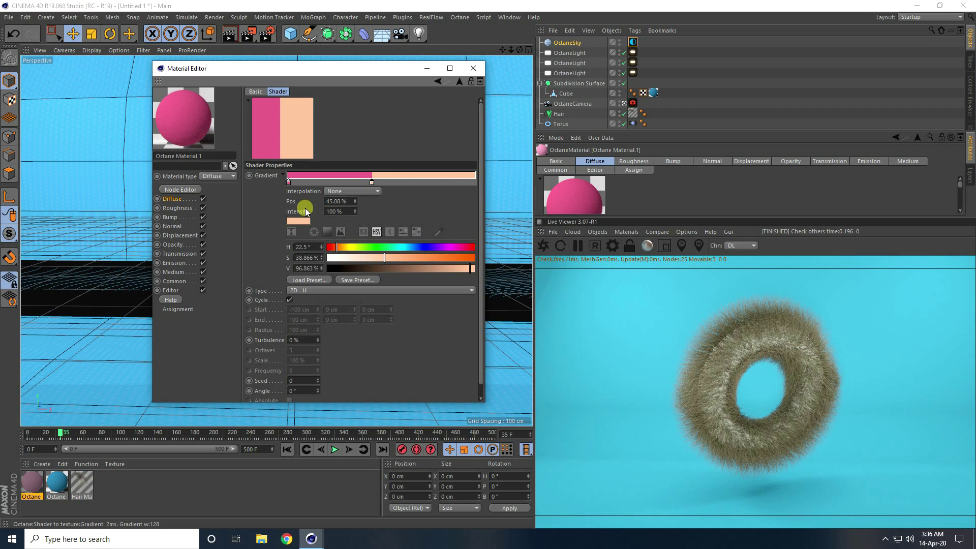
double_click(341, 201)
text(50)
key(Return)
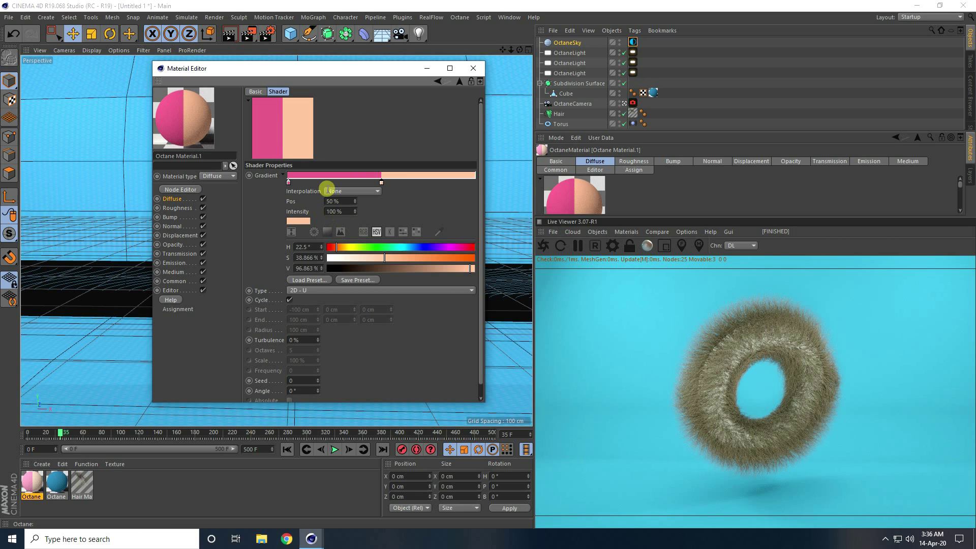
Double the gradient's knots three times to build a pattern of narrow pink and peach stripes.
right_click(305, 175)
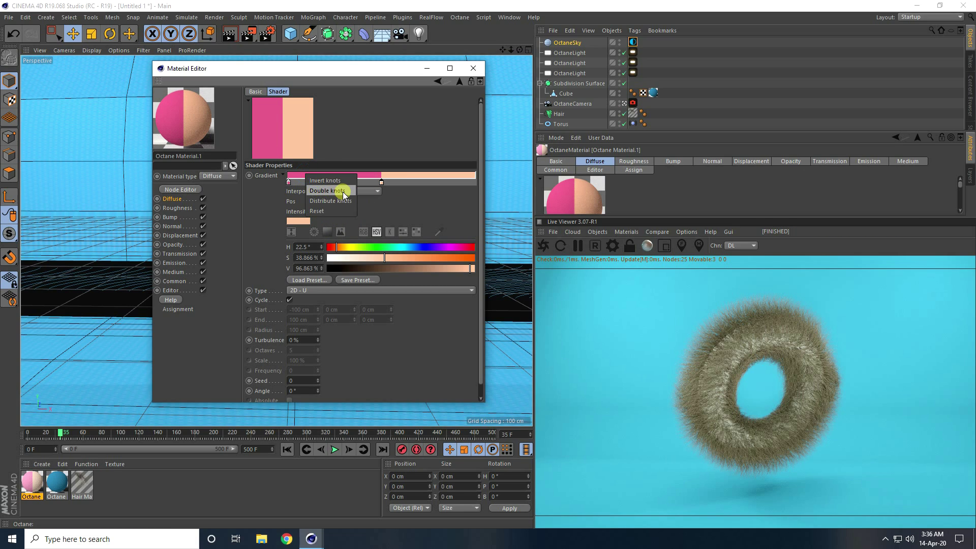
click(341, 192)
right_click(296, 177)
click(308, 194)
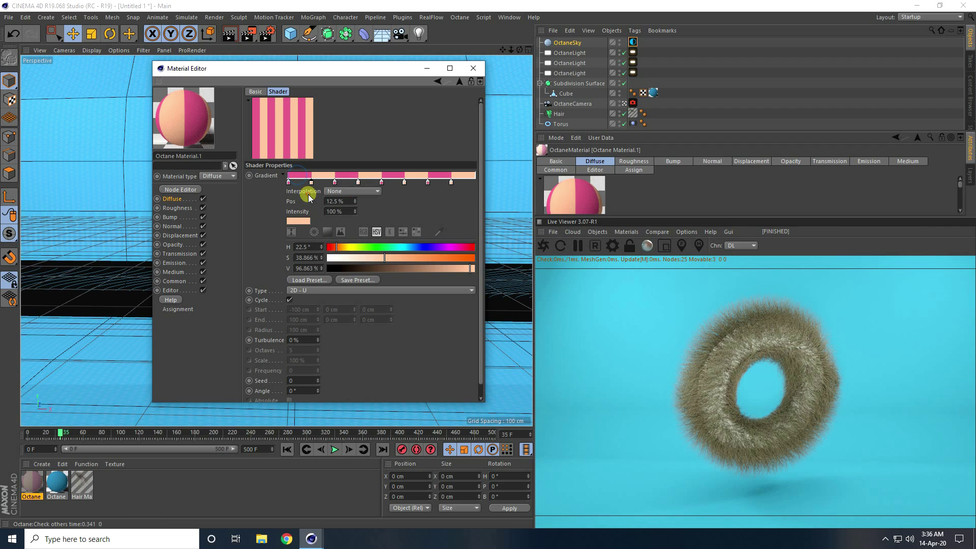
right_click(302, 176)
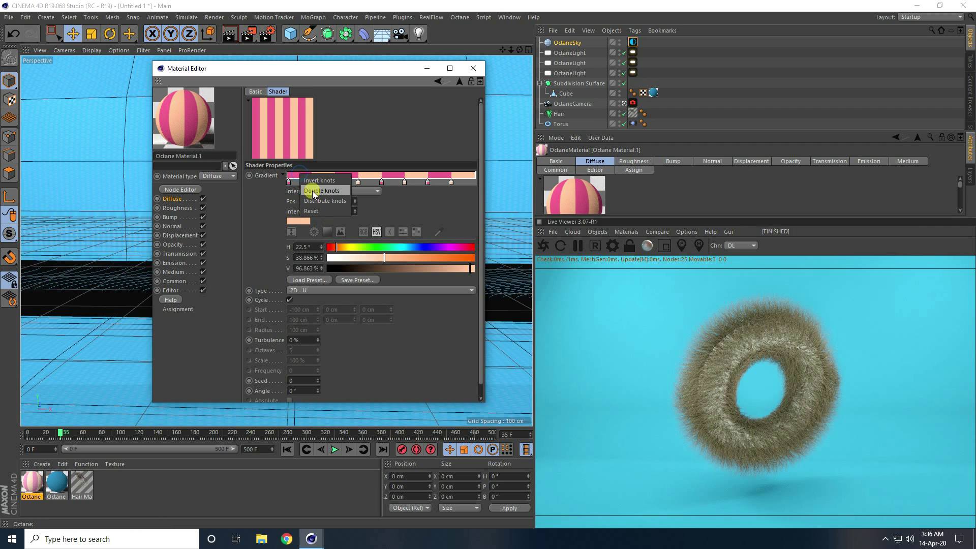
click(313, 194)
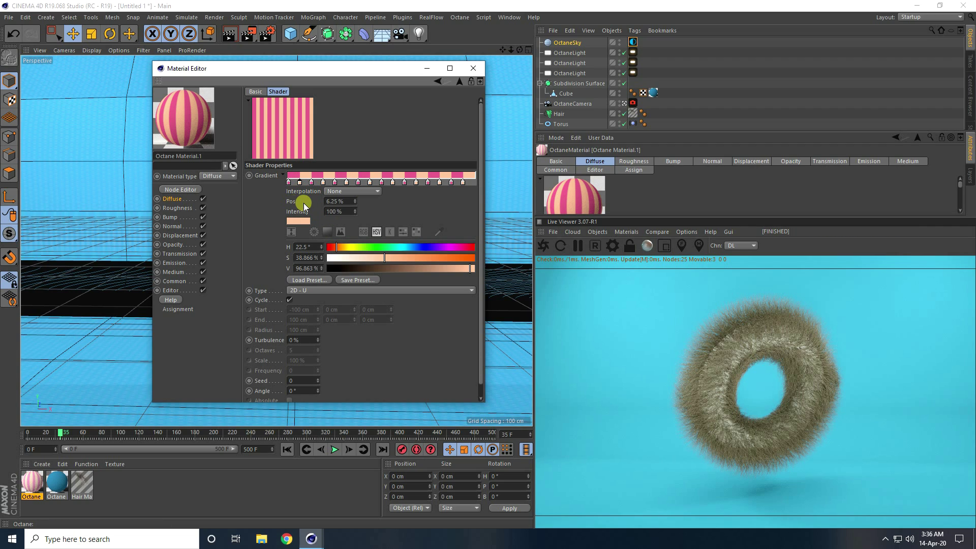
click(322, 201)
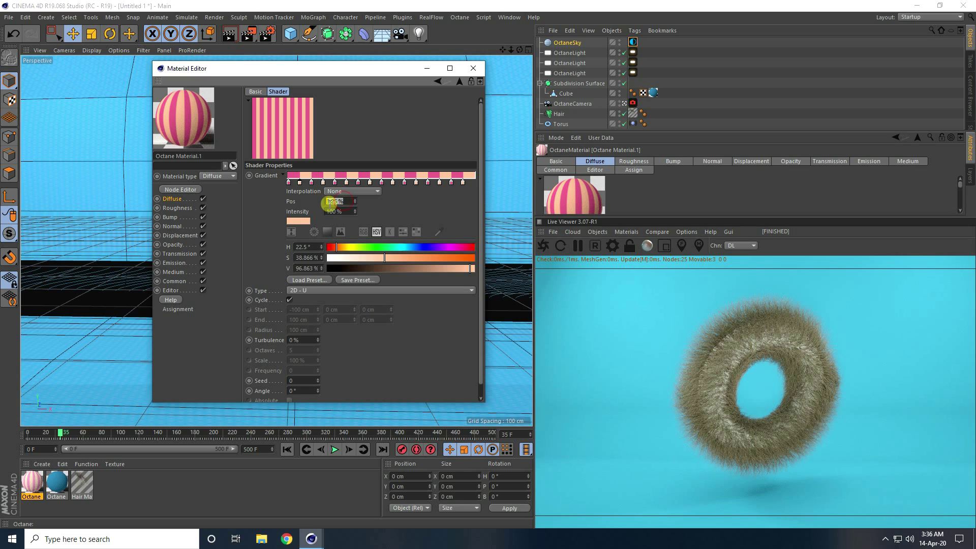
click(341, 201)
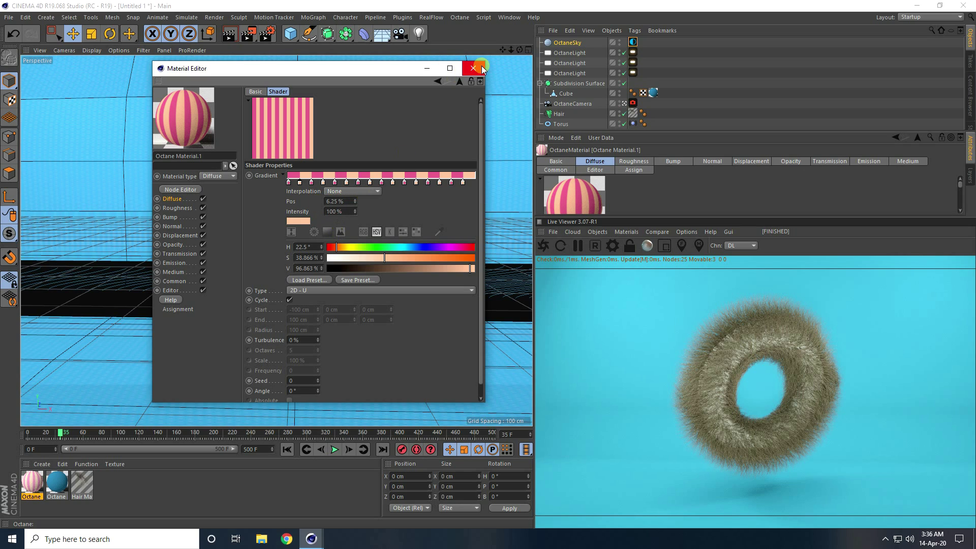
Wrap the material's diffuse gradient in a Filter shader and open the filter's properties.
click(436, 82)
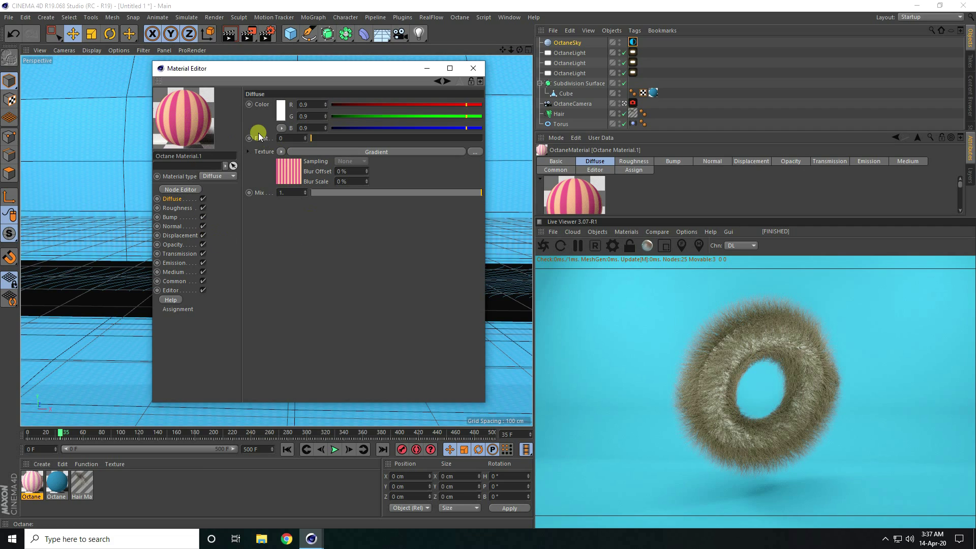
click(281, 152)
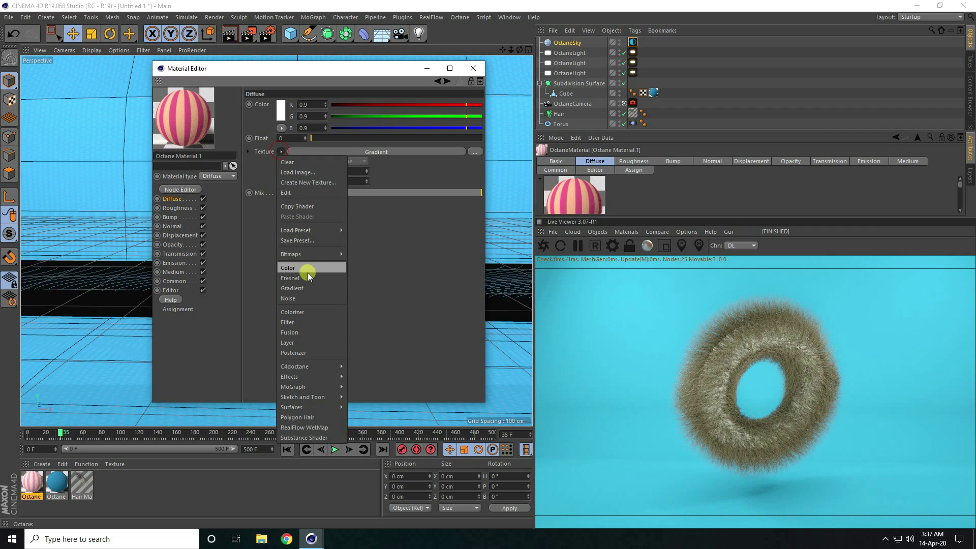
click(295, 323)
click(285, 164)
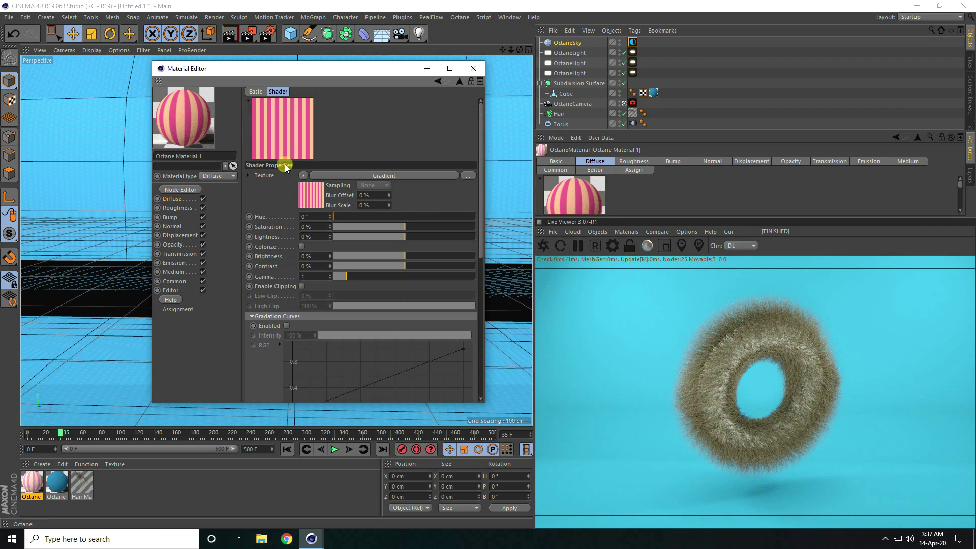
Set the filter's saturation to 30% and its lightness to 10%.
click(313, 226)
text(30)
key(Return)
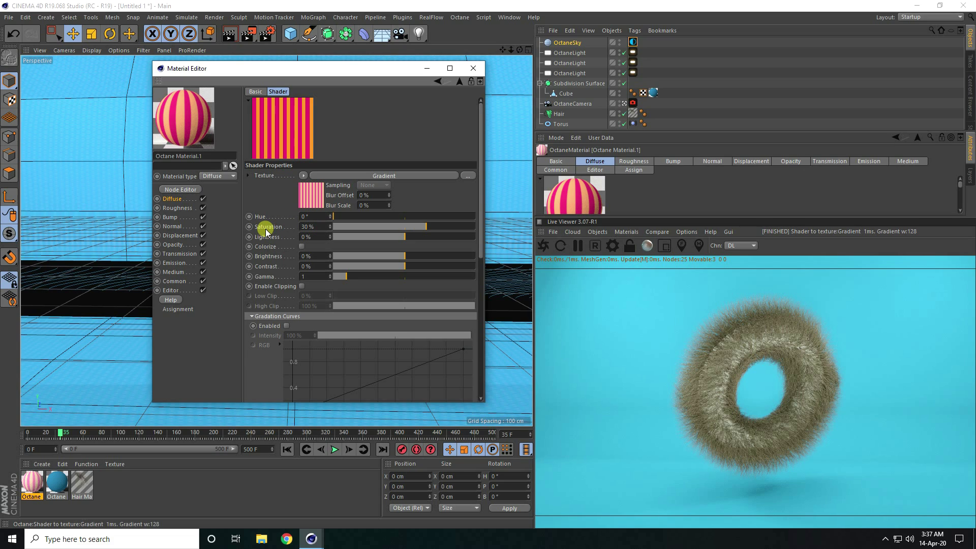
click(319, 237)
text(10)
key(Return)
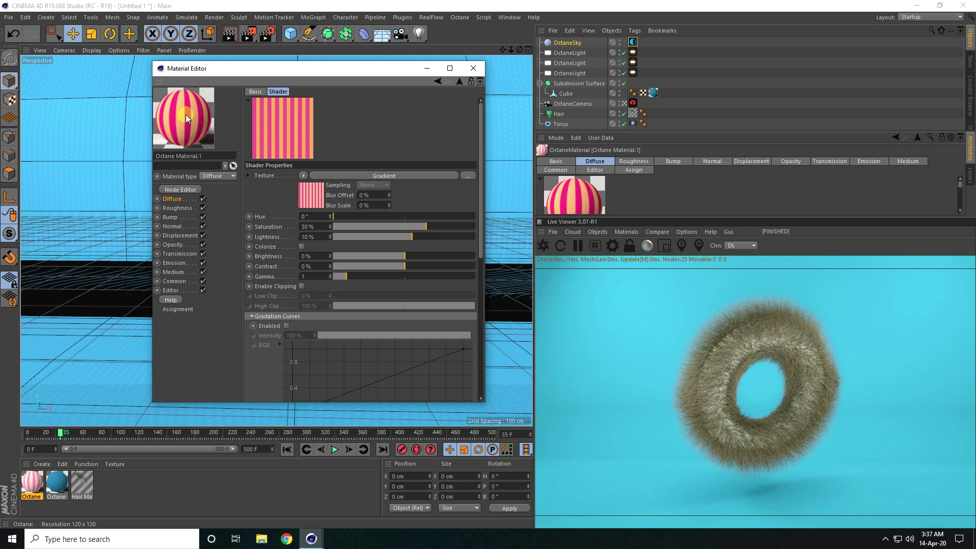
Apply the striped material to both the torus and the hair, and switch the live render to the PT kernel.
click(473, 68)
drag(28, 485, 561, 124)
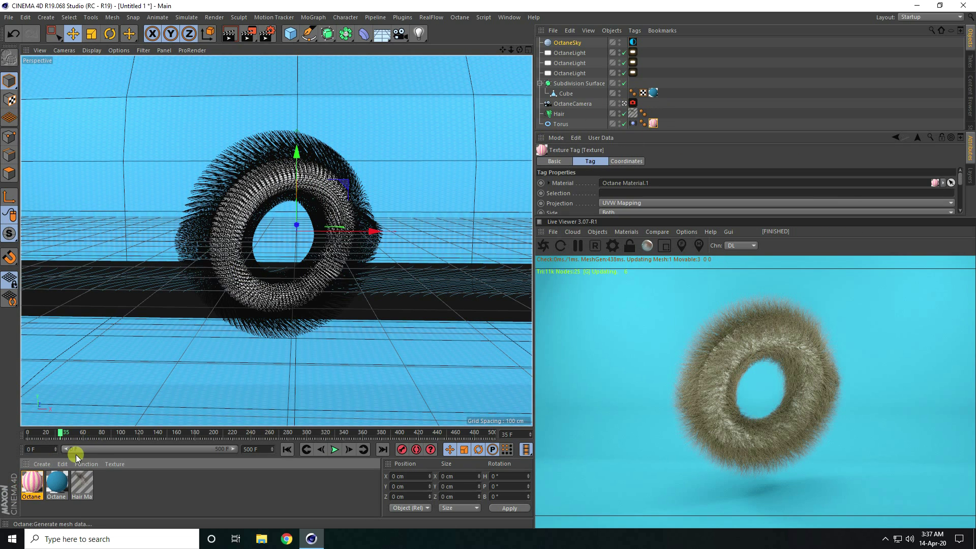
drag(36, 483, 558, 117)
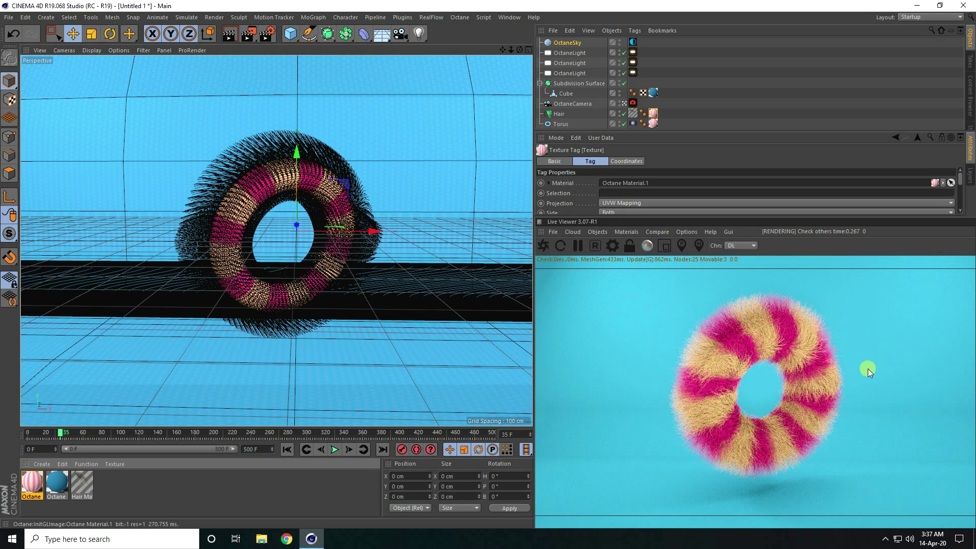
click(748, 246)
click(745, 264)
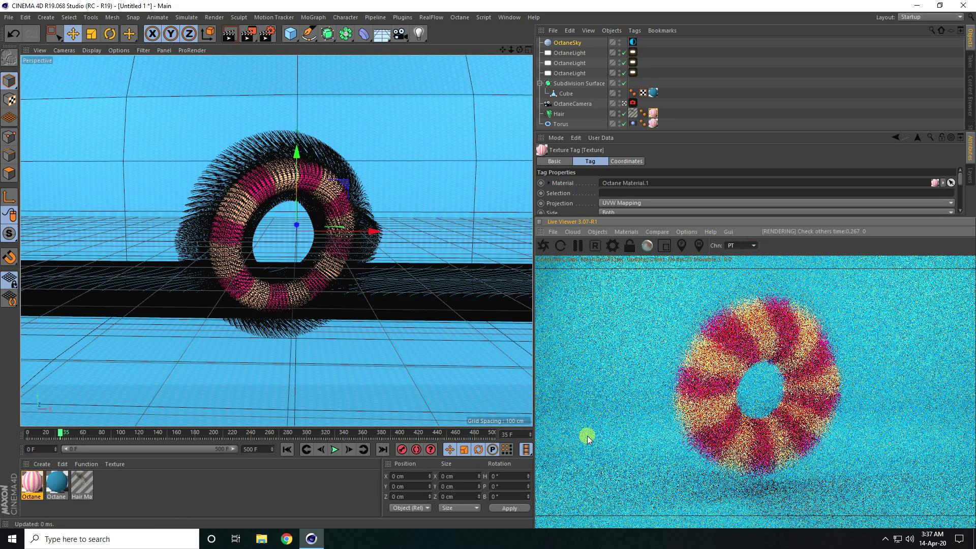
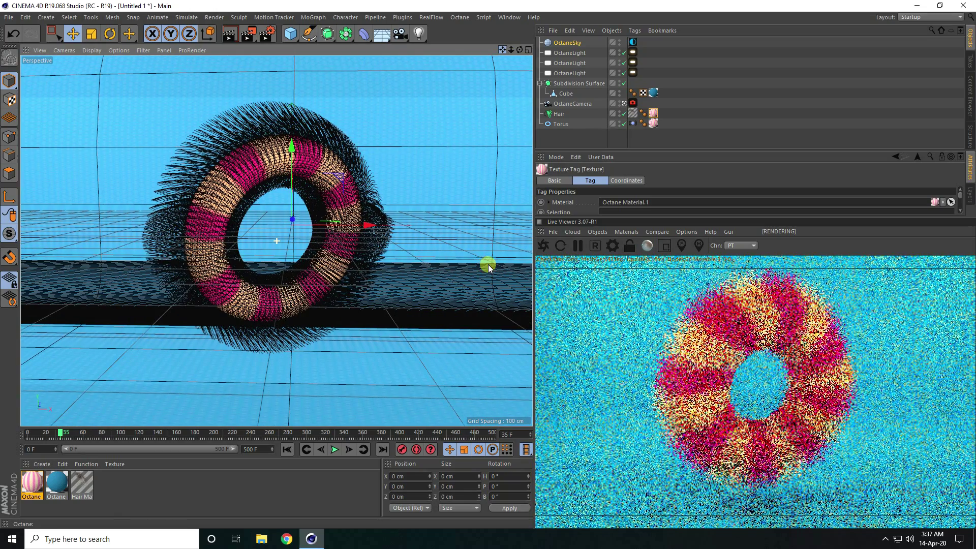
Set the hair object's hair count to 50000 and its segments to 20.
click(559, 114)
drag(677, 151, 677, 101)
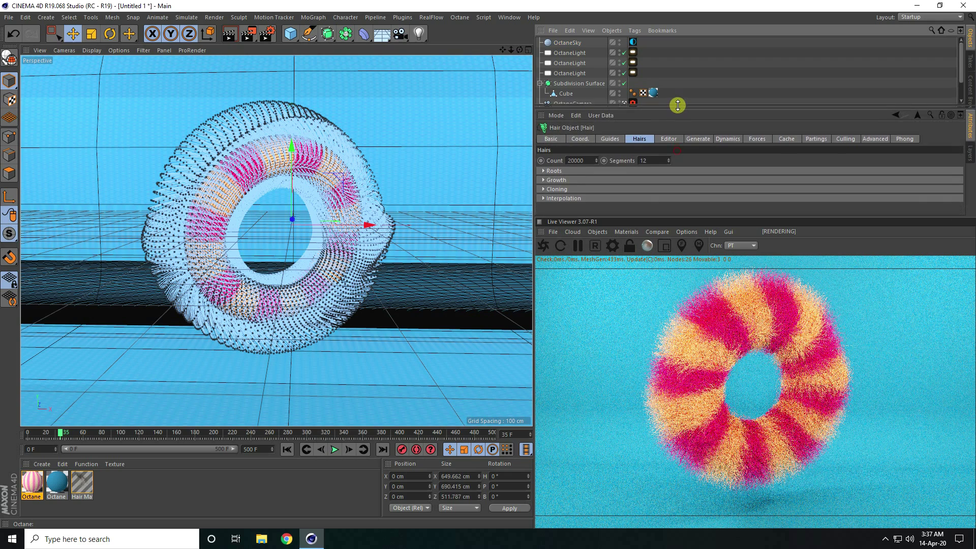
click(570, 150)
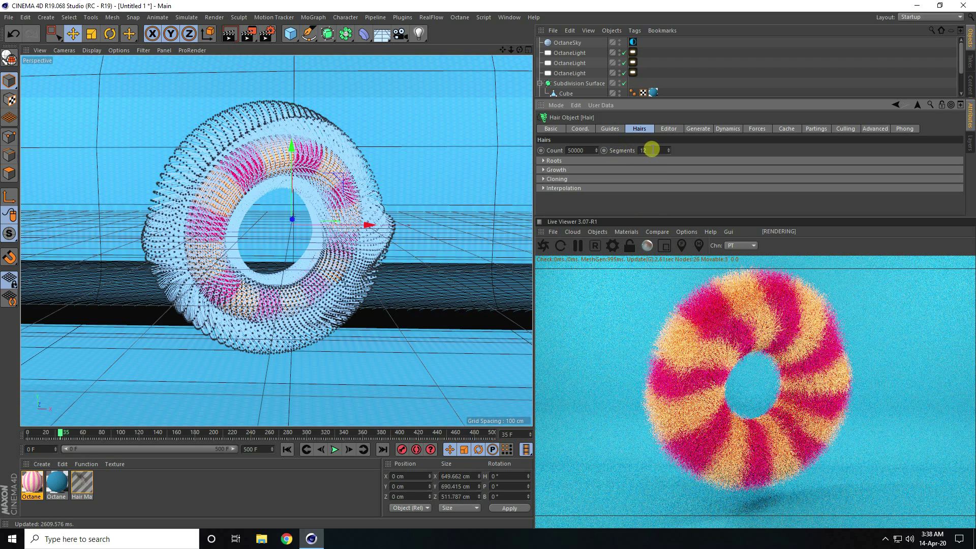
drag(652, 150, 636, 150)
text(20)
key(Return)
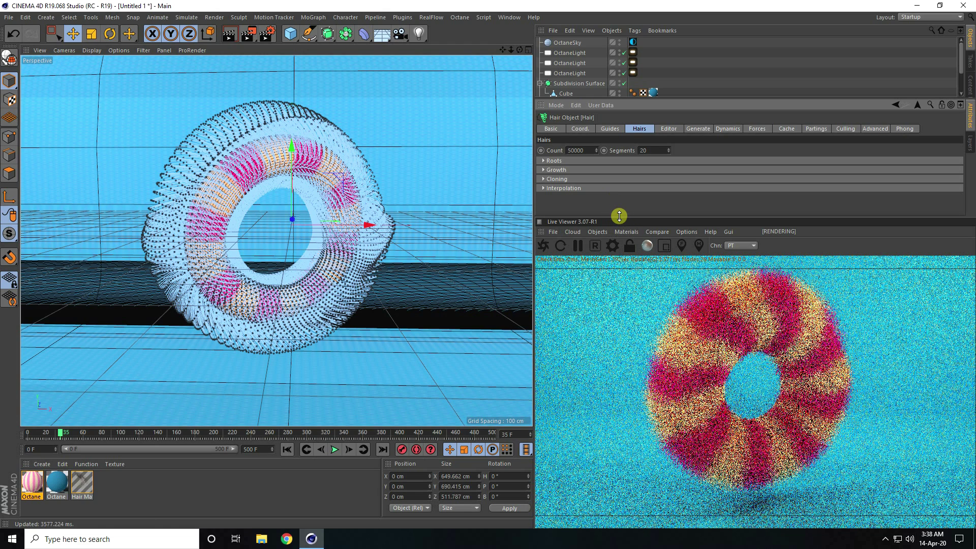
Examine the striped hair close up in an enlarged live render and check the hair object's force settings.
drag(619, 218, 621, 96)
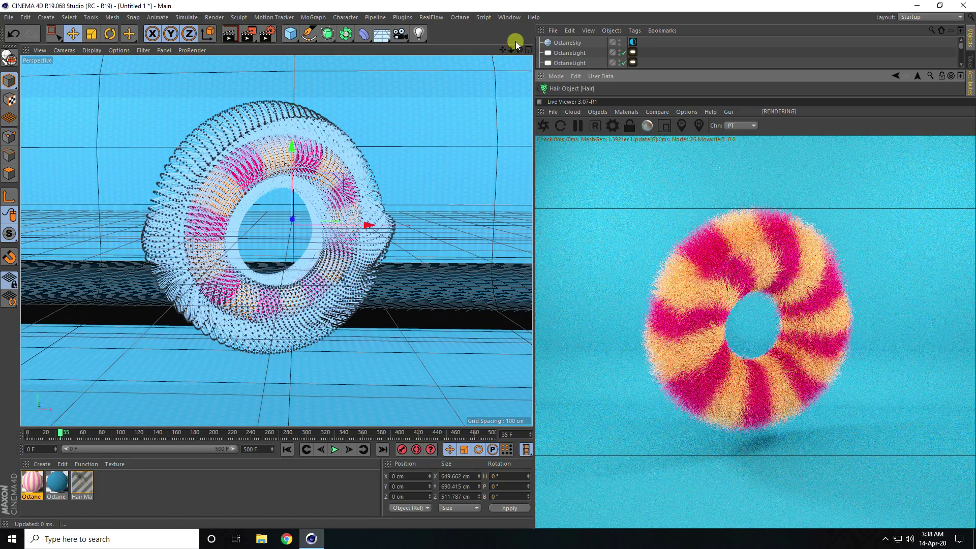
drag(511, 48, 488, 264)
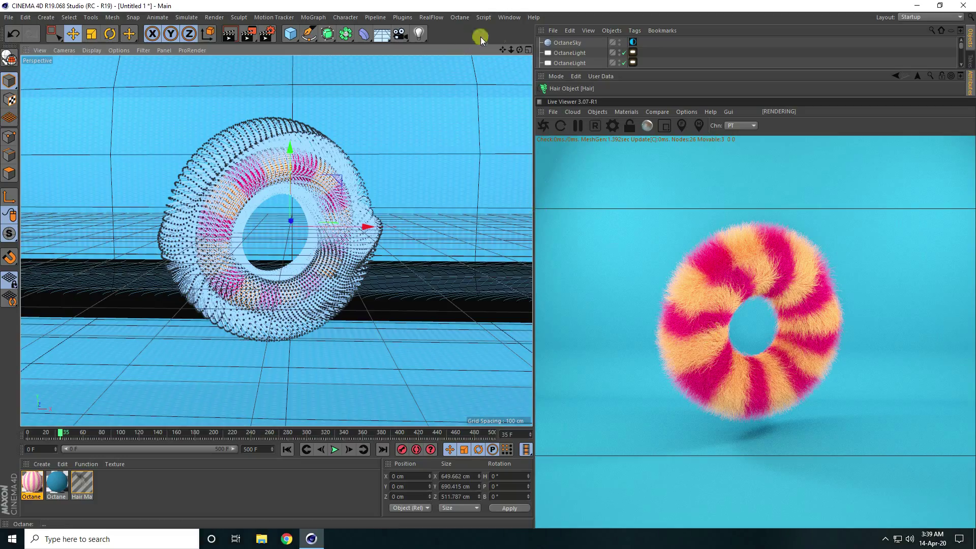
drag(511, 50, 488, 263)
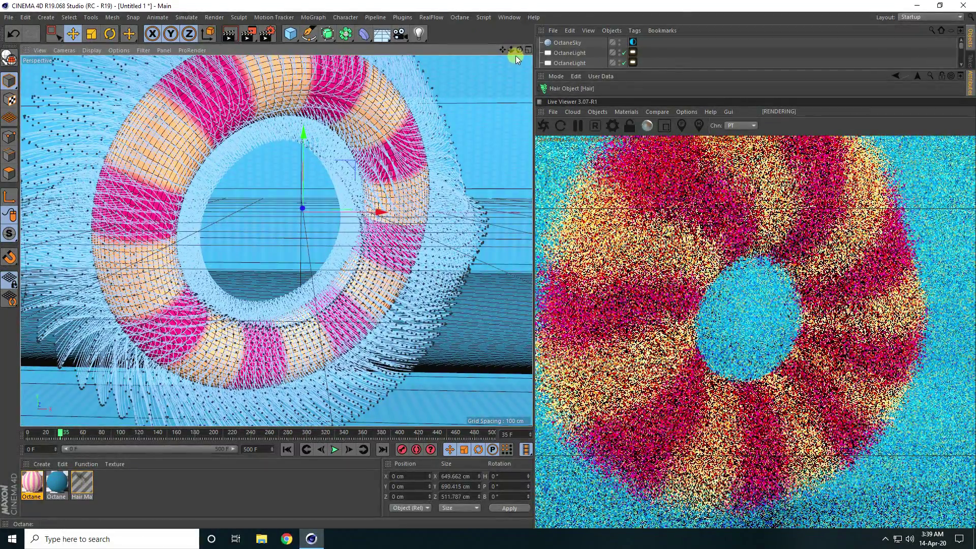
drag(519, 50, 453, 266)
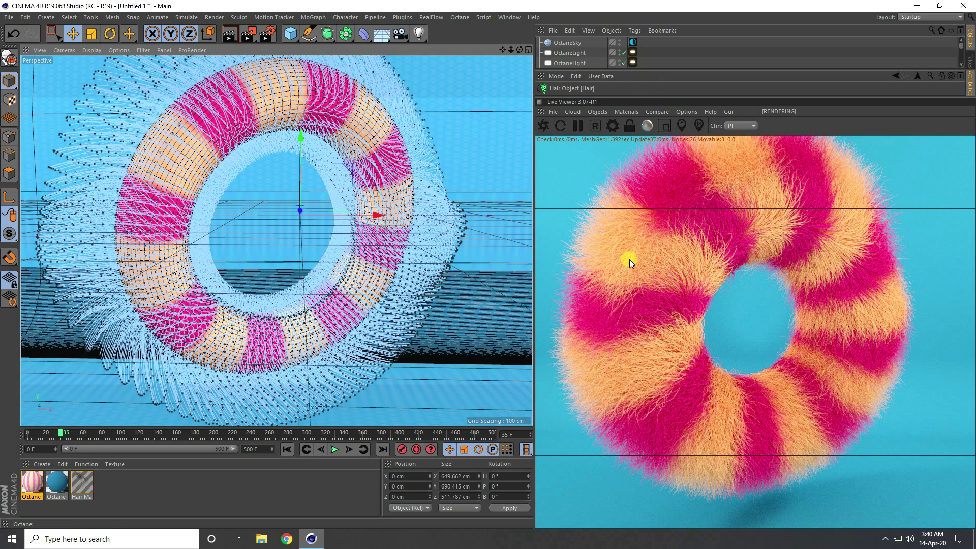
drag(660, 68, 632, 85)
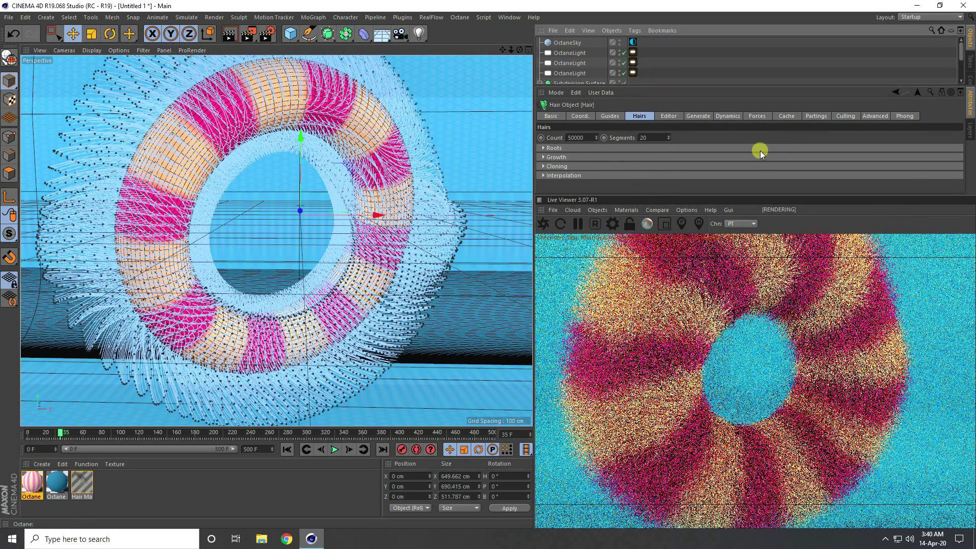
click(757, 116)
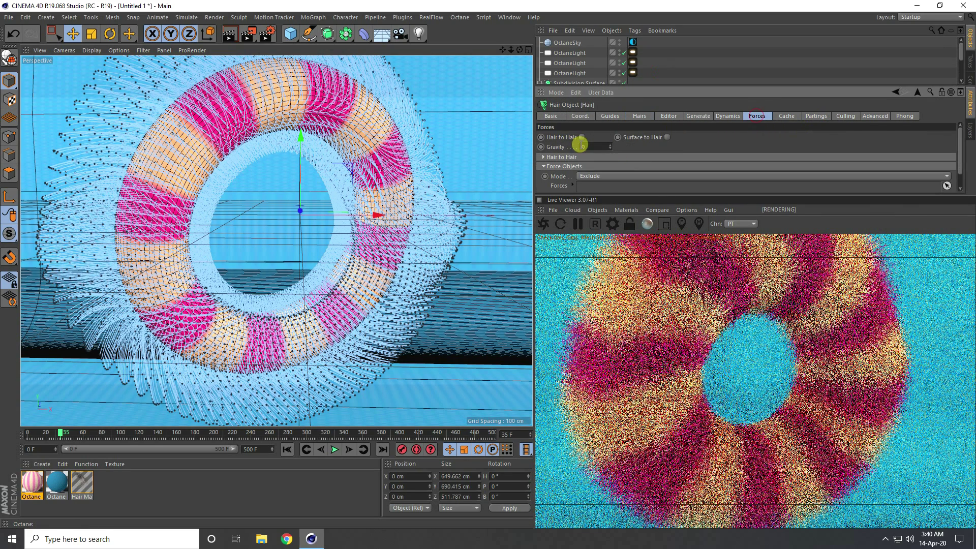
click(639, 115)
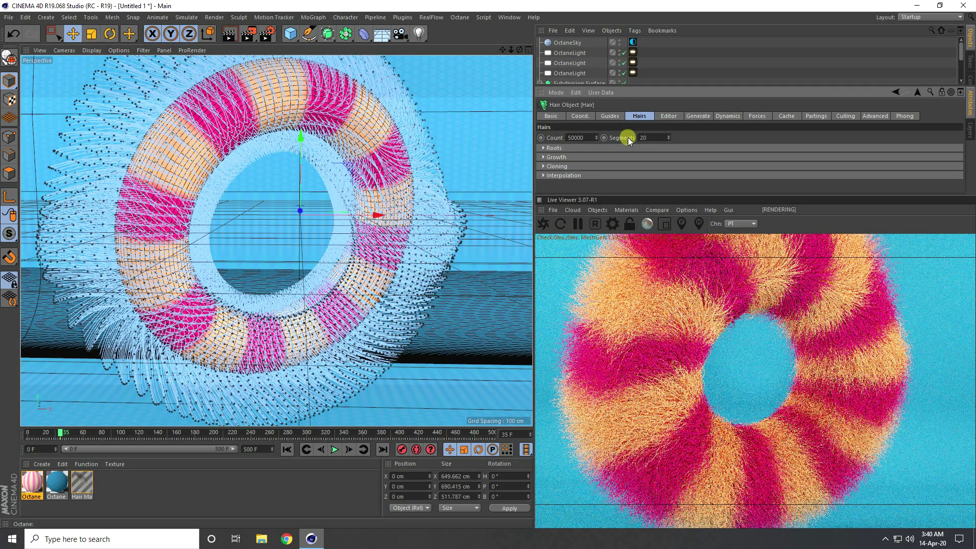
Set the hair guides' length to 80 cm.
click(610, 117)
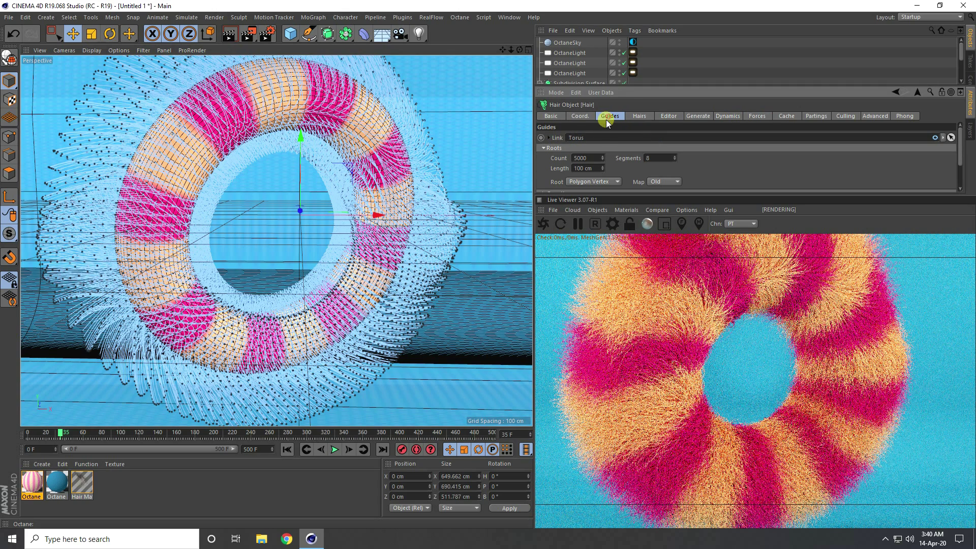
click(582, 169)
text(80)
key(Return)
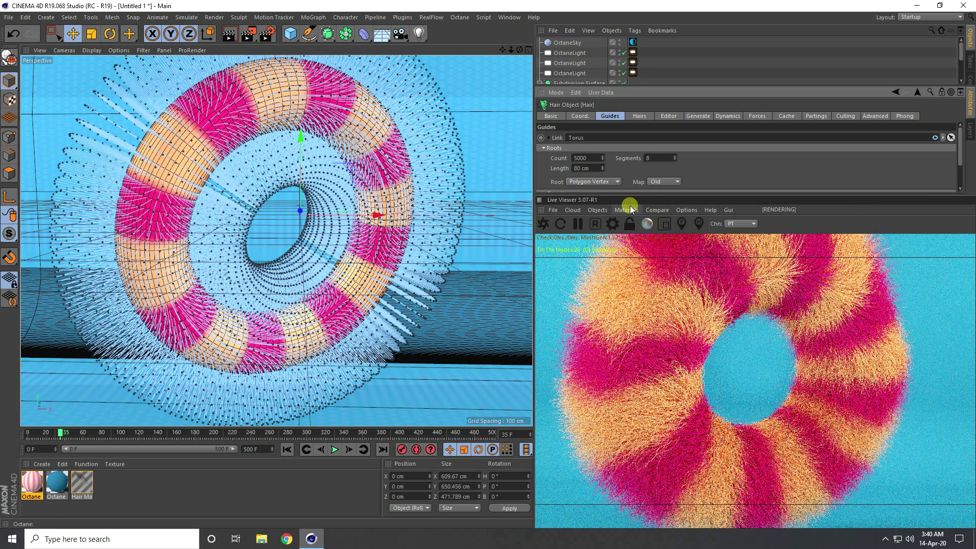
drag(630, 196, 626, 126)
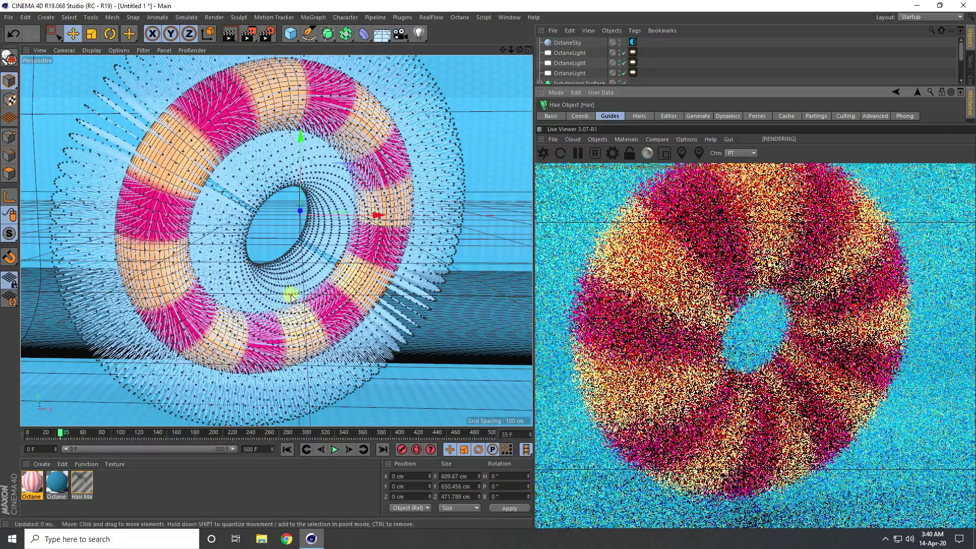
mouse_move(290, 297)
alt+mouse_down()
mouse_move(306, 288)
mouse_move(304, 302)
alt+mouse_up()
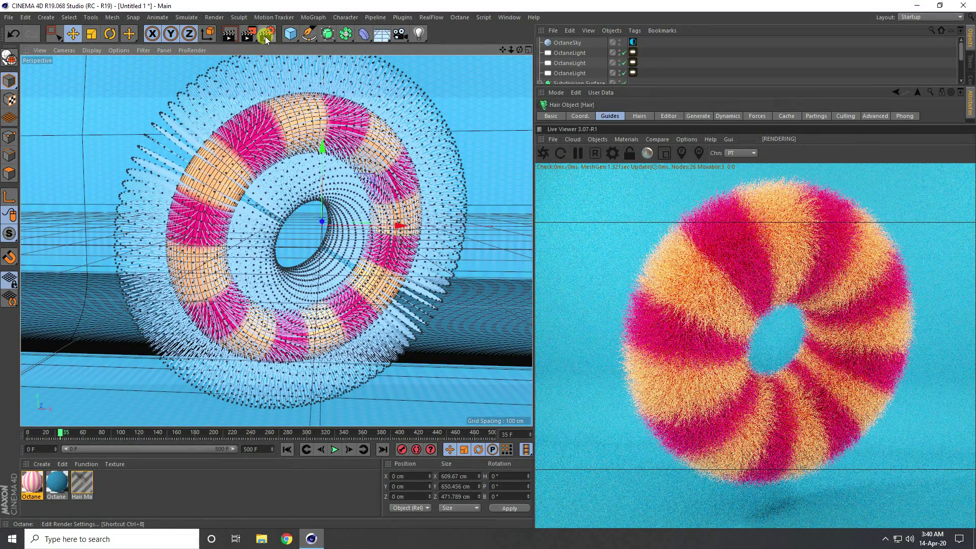
Set the renderer to Octane Renderer in the render settings and enable the use of all GPUs.
click(264, 35)
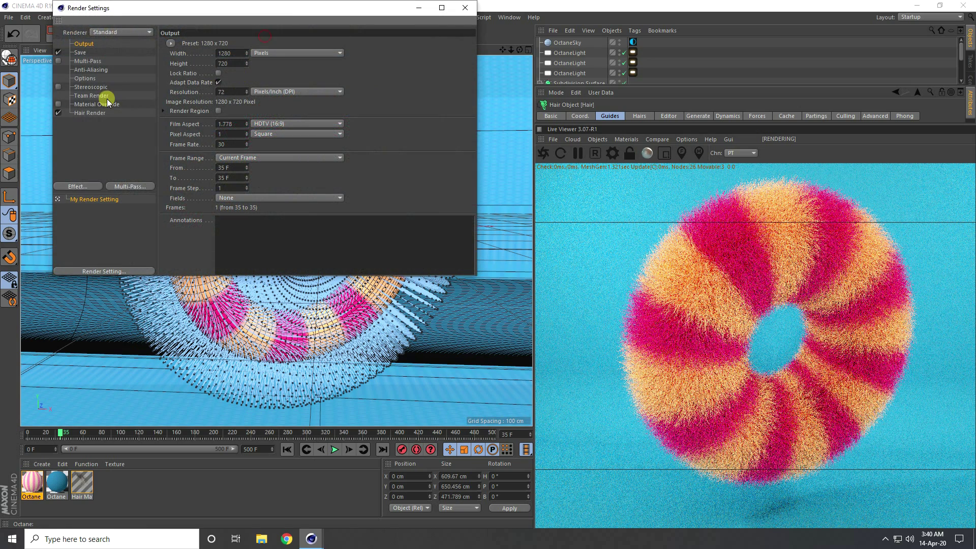
click(117, 32)
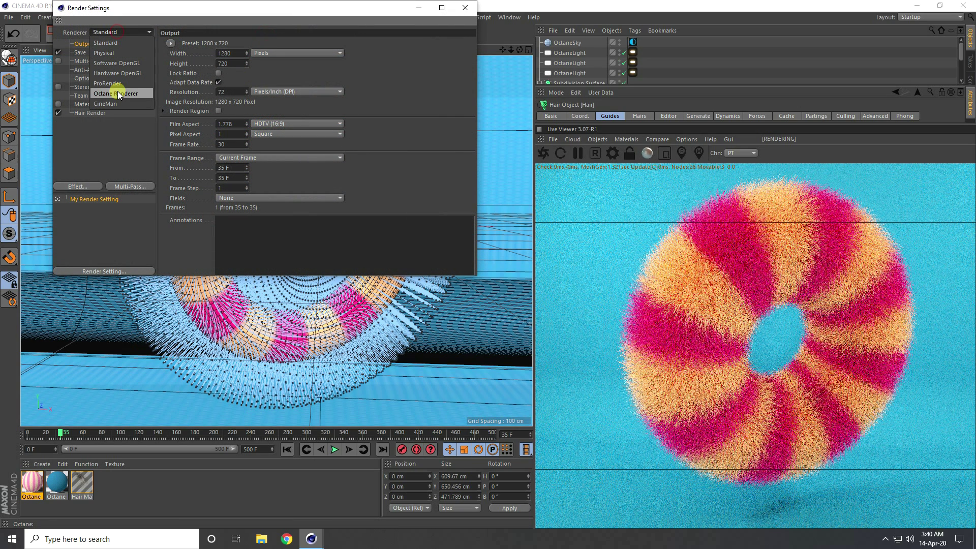
click(135, 94)
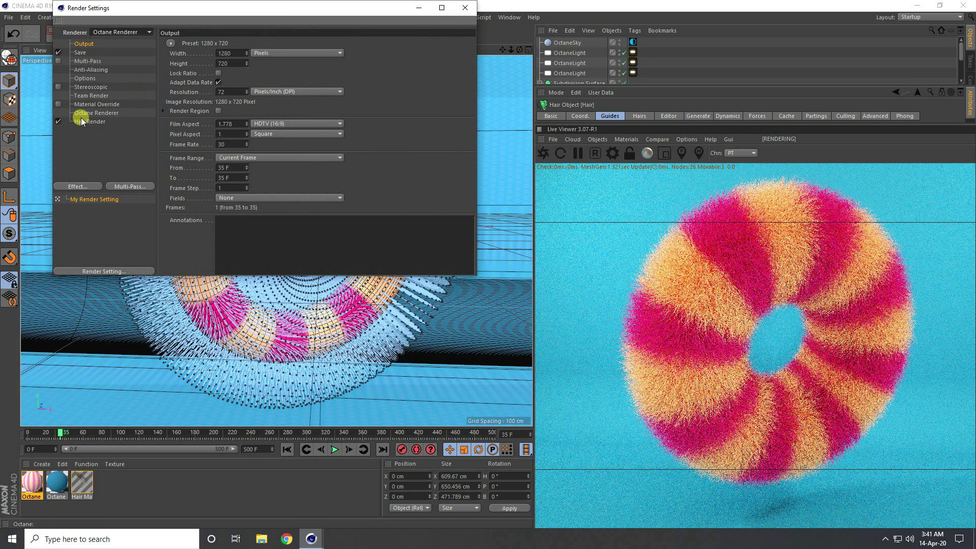
click(93, 113)
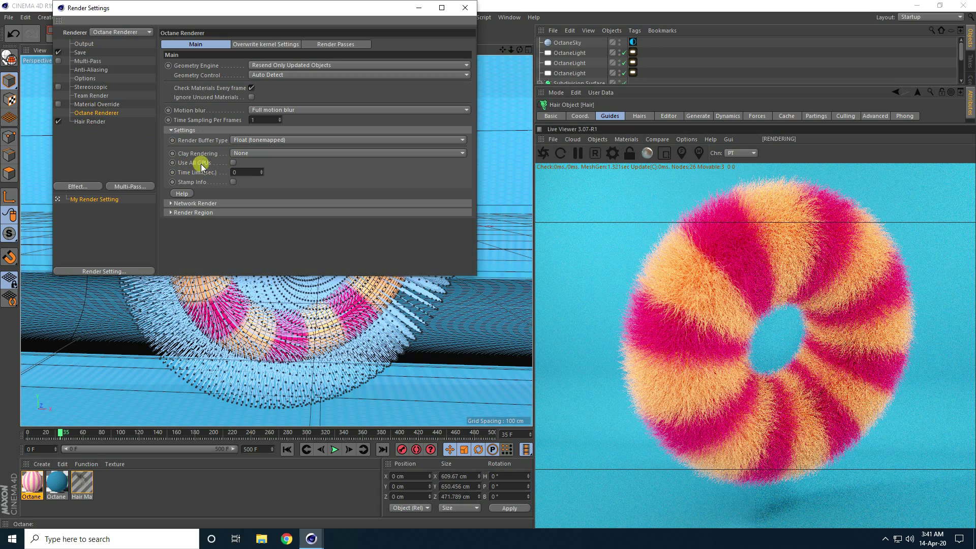
click(233, 163)
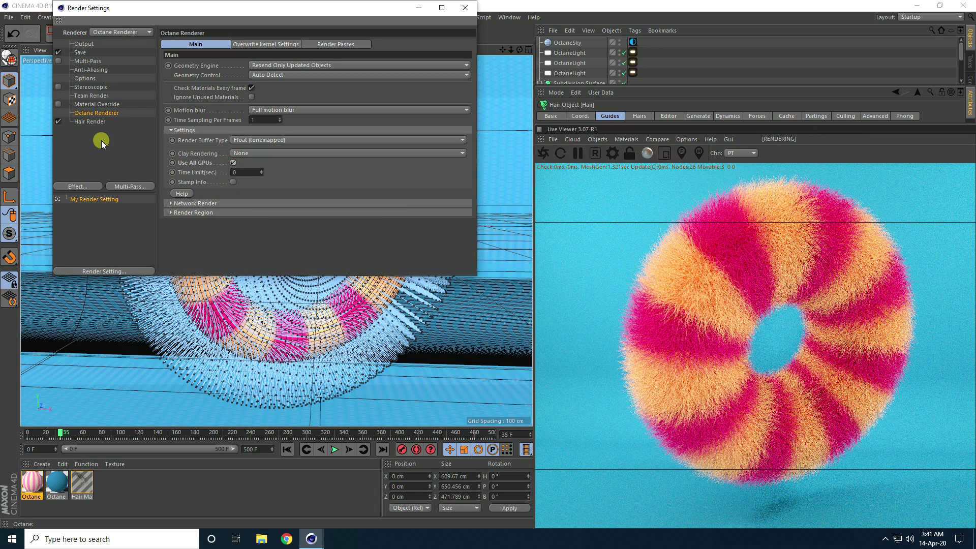
Set the format of the saved render images to JPG.
click(84, 55)
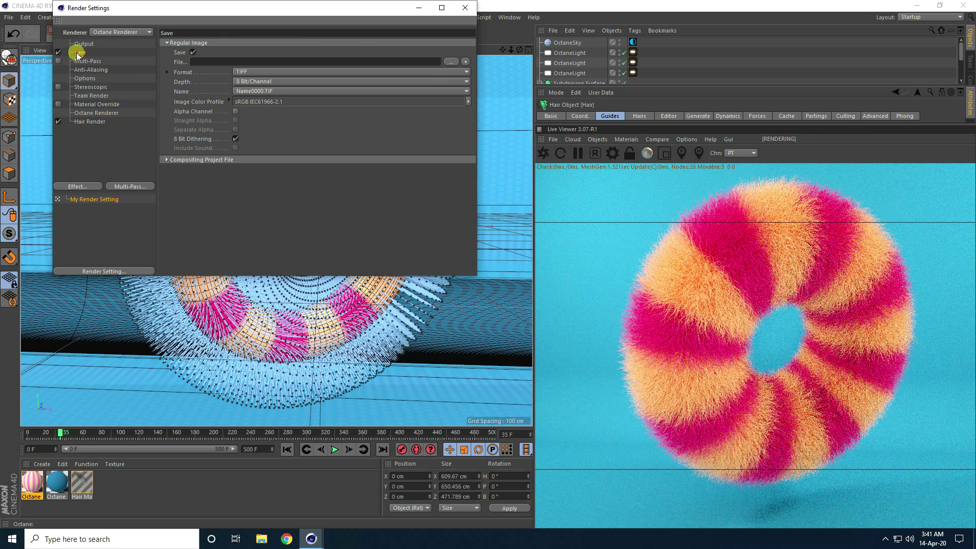
click(237, 71)
click(251, 143)
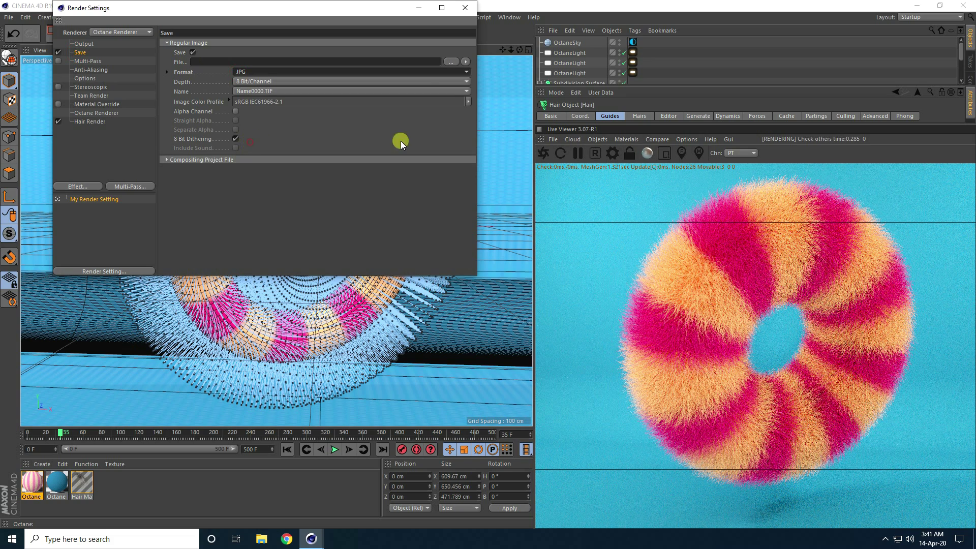
Set the render output to a file named s inside a new folder on the Desktop.
click(446, 62)
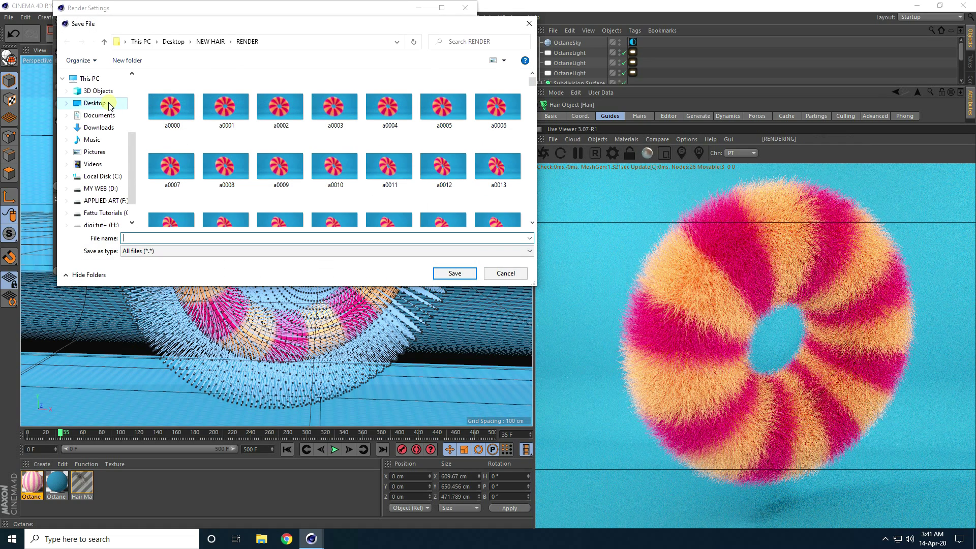
click(94, 103)
right_click(193, 131)
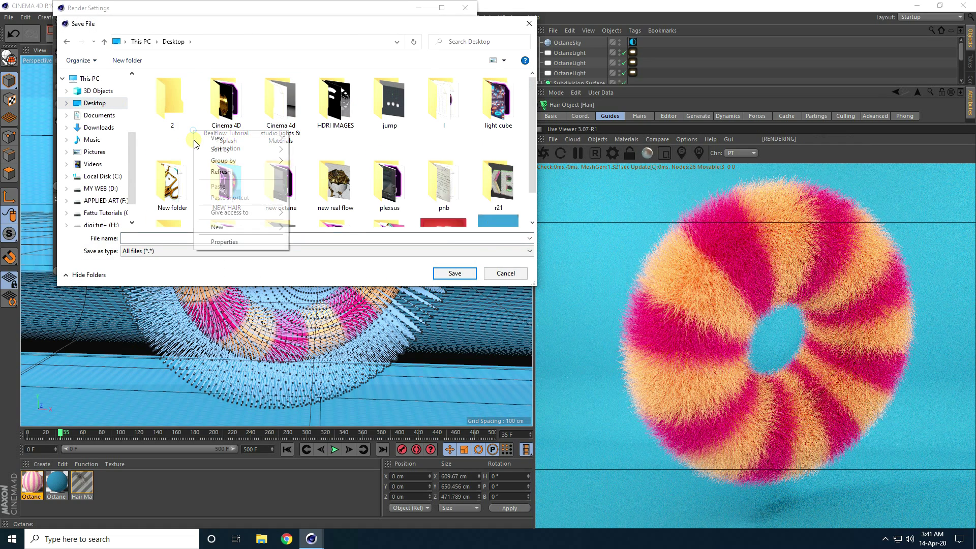
click(229, 227)
click(294, 225)
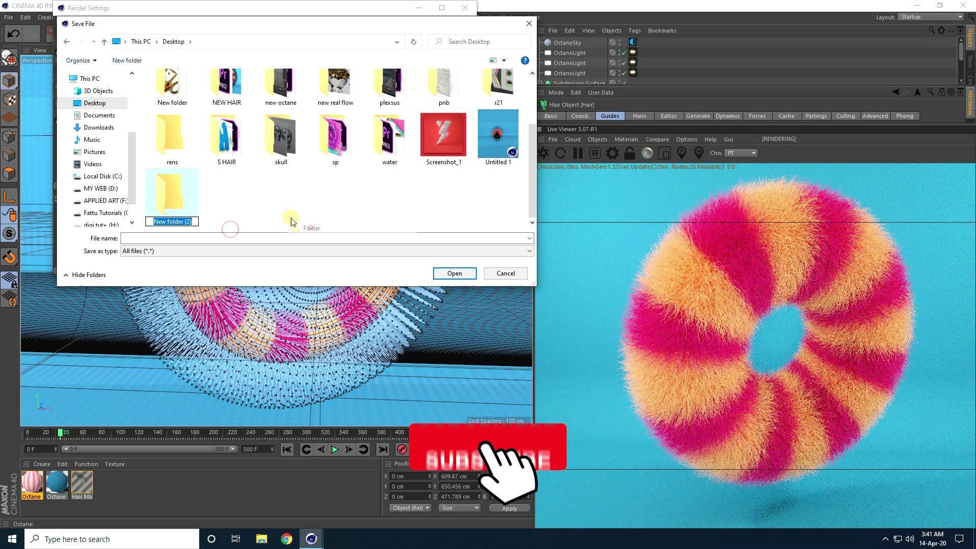
double_click(169, 196)
click(184, 237)
text(s)
click(441, 279)
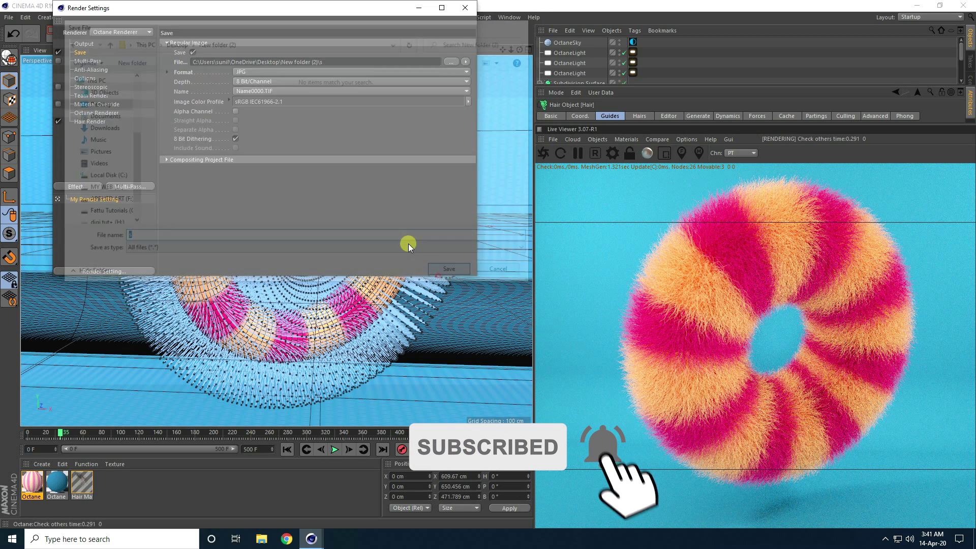
Set the output frame range to All Frames and close the render settings.
click(91, 44)
click(268, 157)
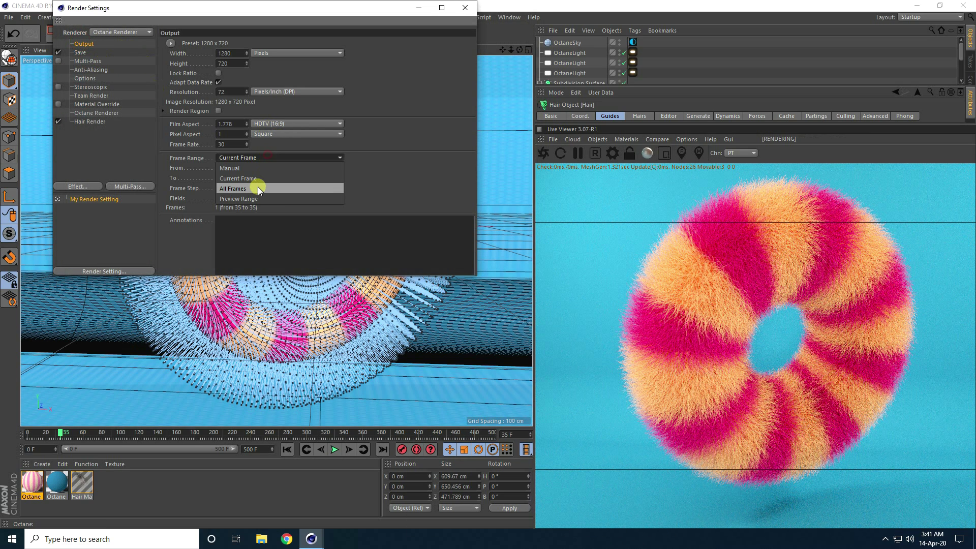
click(254, 185)
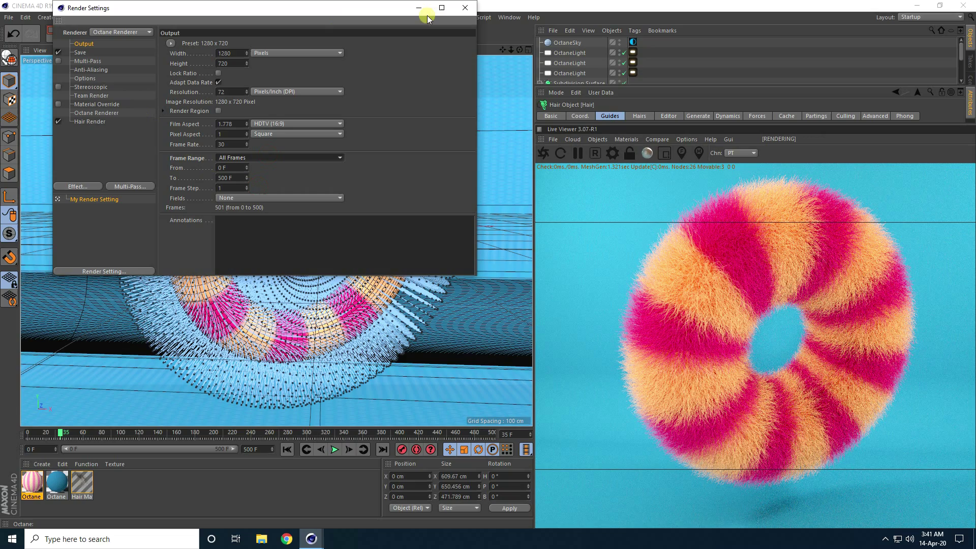
click(464, 7)
Set the power of the OctaneSky's environment tag to 1.5.
drag(620, 85, 624, 139)
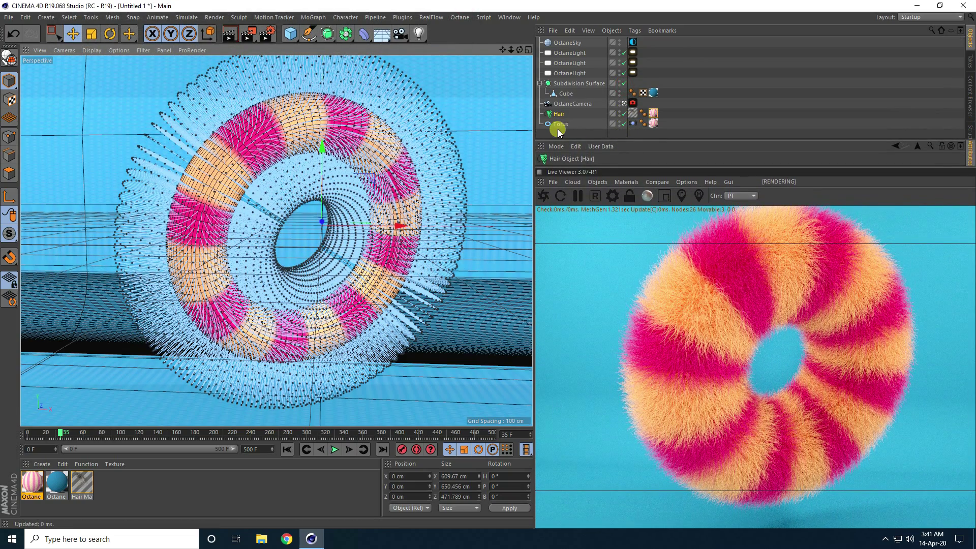
click(566, 73)
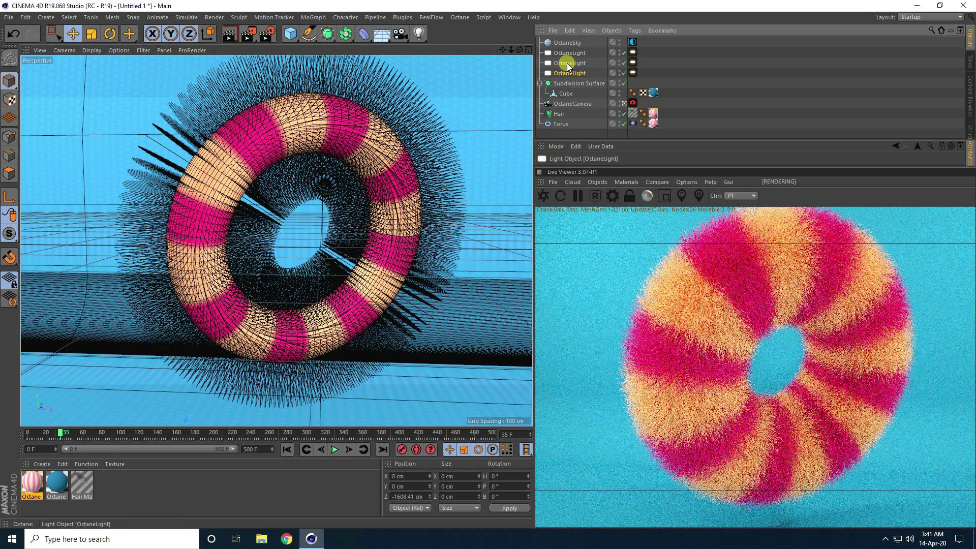
click(567, 43)
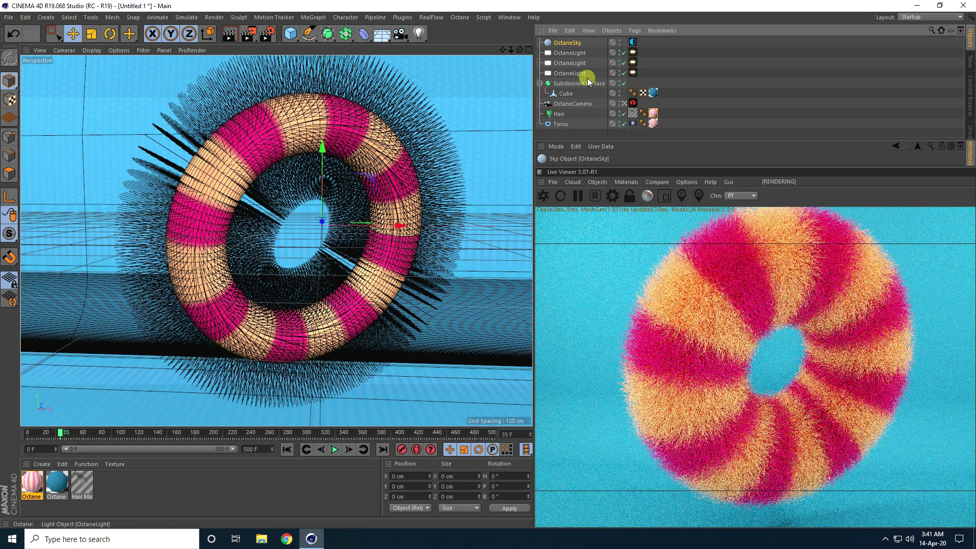
drag(622, 141, 649, 71)
click(632, 42)
click(542, 137)
scroll(559, 152, down, 2)
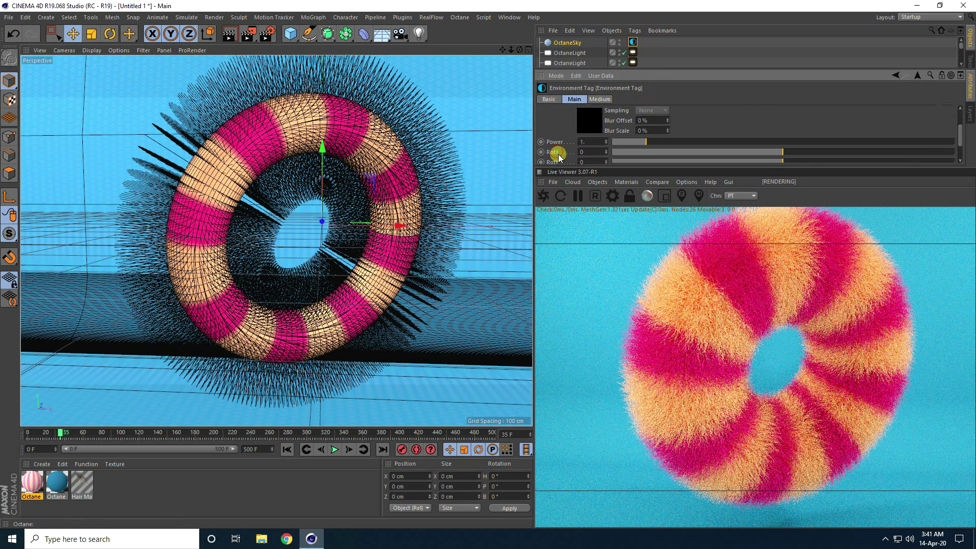
click(584, 142)
key(Return)
text(5)
key(Return)
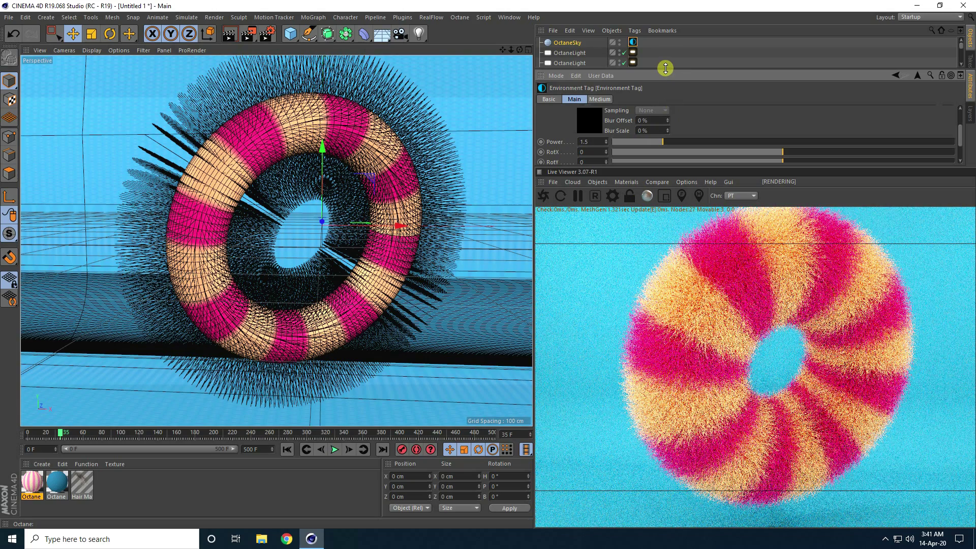
drag(665, 69, 672, 139)
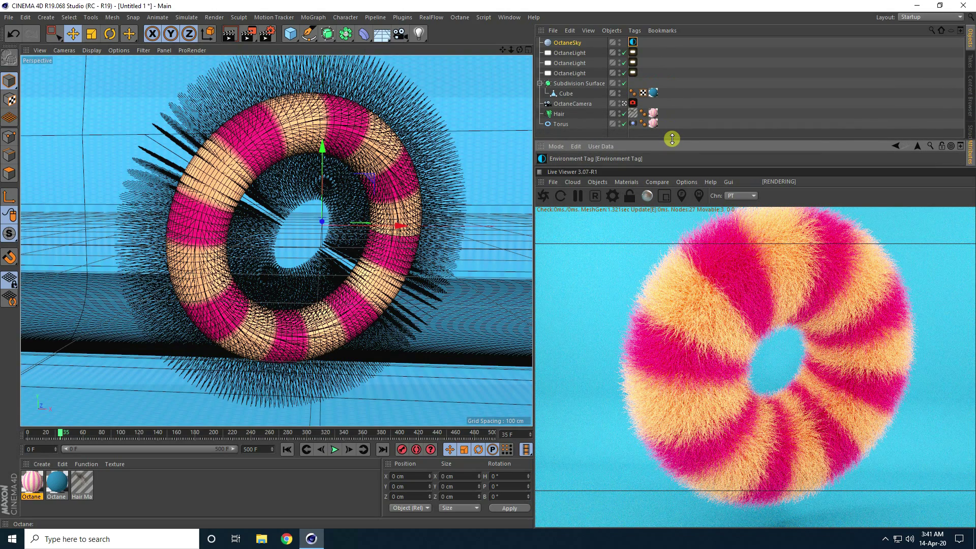
Set the maximum samples of the Octane pathtracing kernel to 512.
click(616, 197)
drag(64, 9, 159, 61)
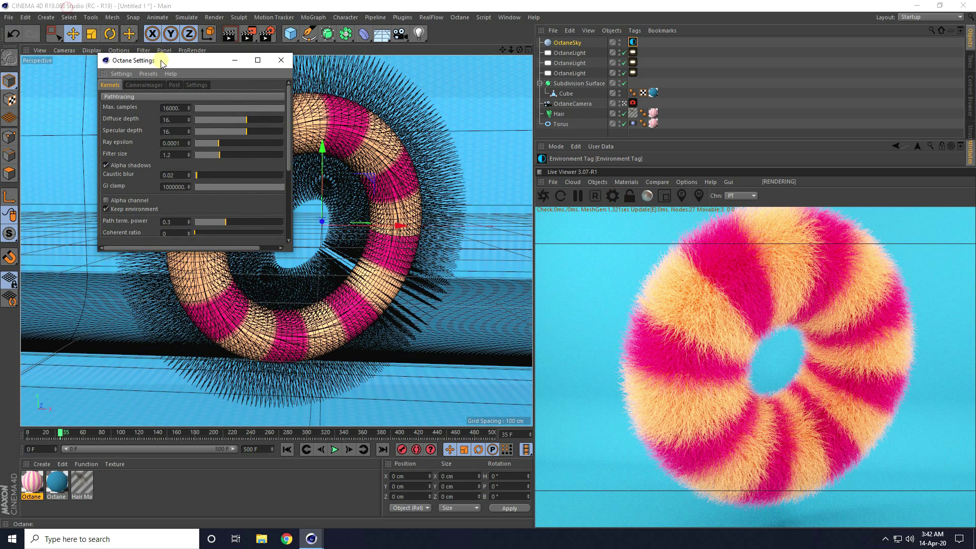
click(177, 108)
text(512)
key(Return)
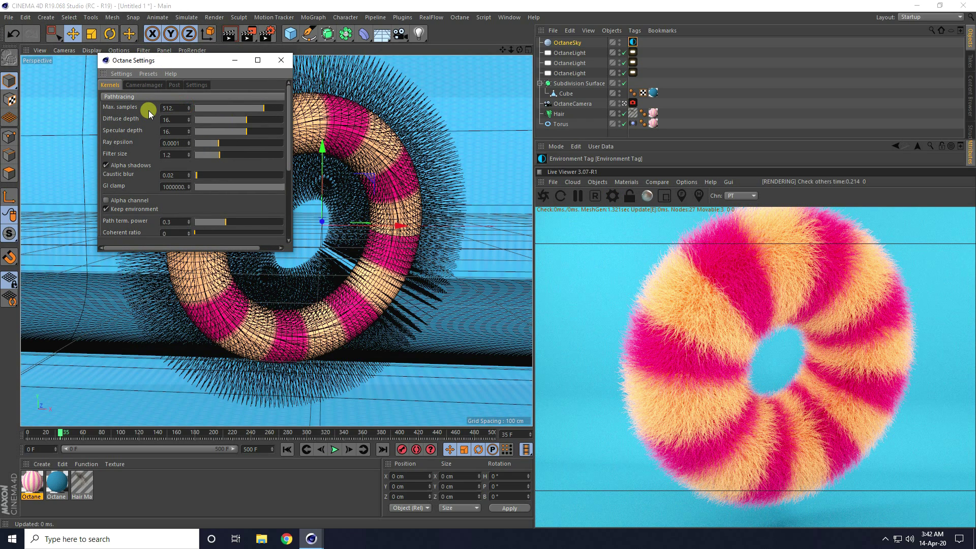
Review the Octane camera imager, post-processing and GPU device settings, and close the Octane settings.
mouse_move(169, 200)
mouse_down()
mouse_move(181, 116)
mouse_move(168, 182)
mouse_up()
click(130, 85)
click(168, 84)
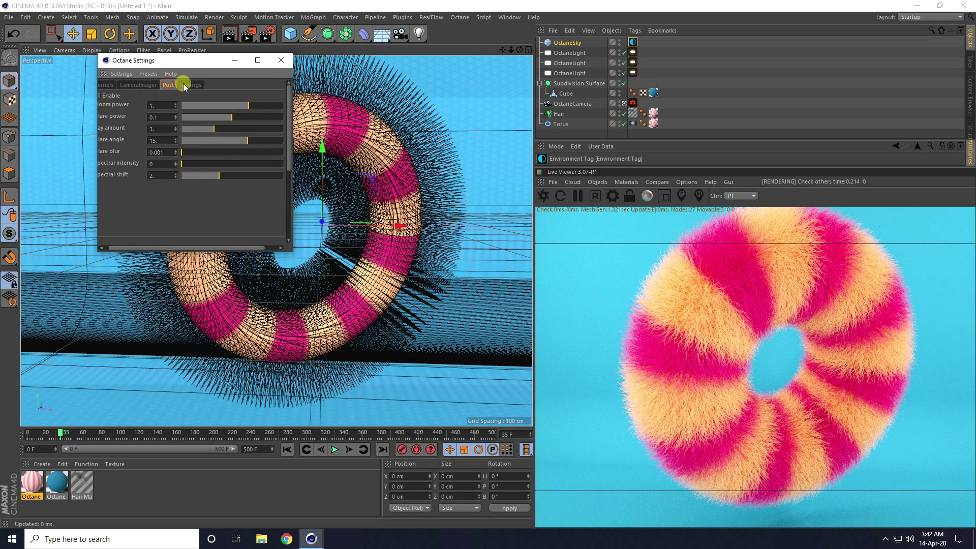
click(131, 85)
drag(146, 144, 103, 139)
click(195, 85)
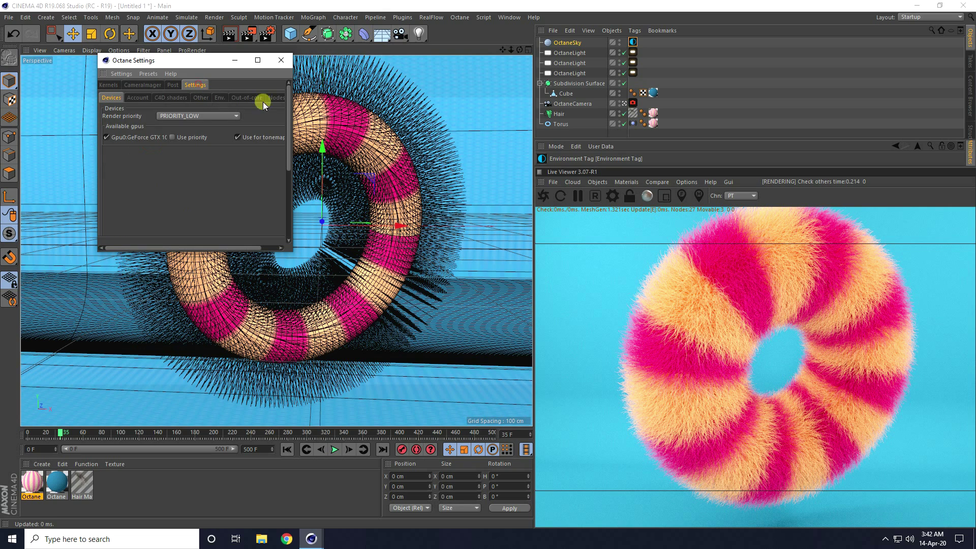
click(281, 60)
Start rendering the full animation to the Picture Viewer and maximize the viewer window.
click(248, 34)
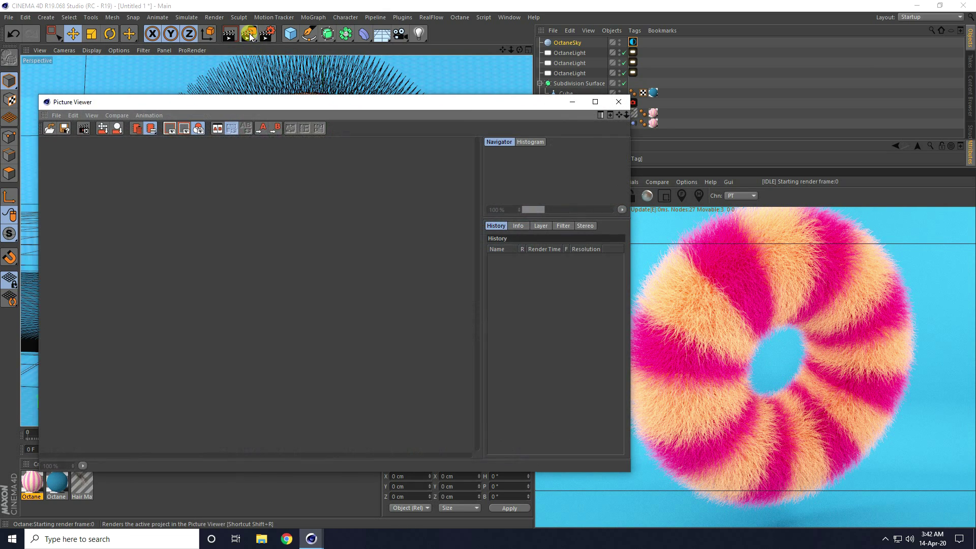
click(595, 102)
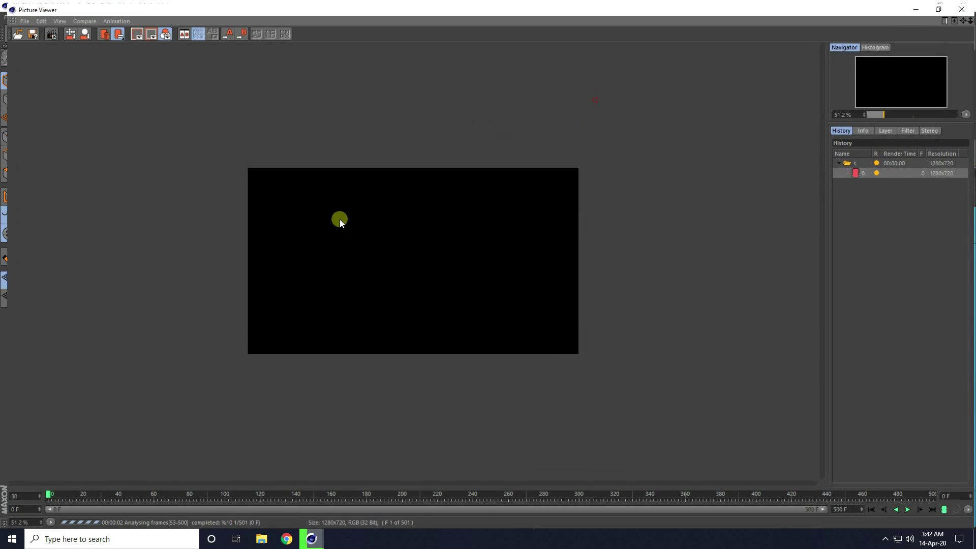